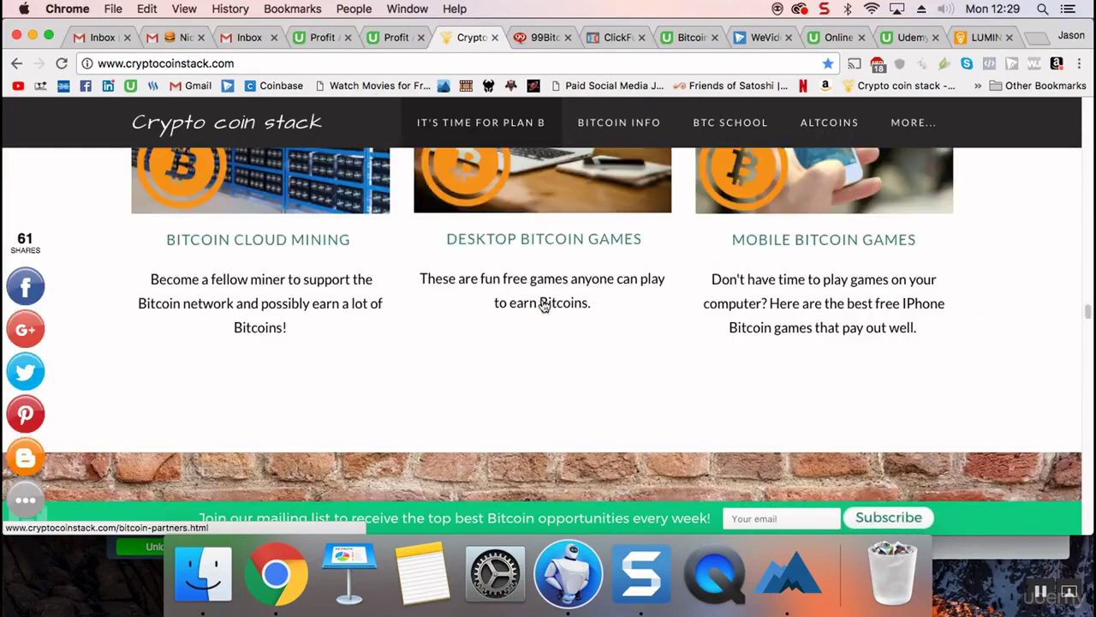
# Switch to the ClickFunnels funnel and open its Home Page for editing.
pyautogui.scroll(-5, 542, 304)
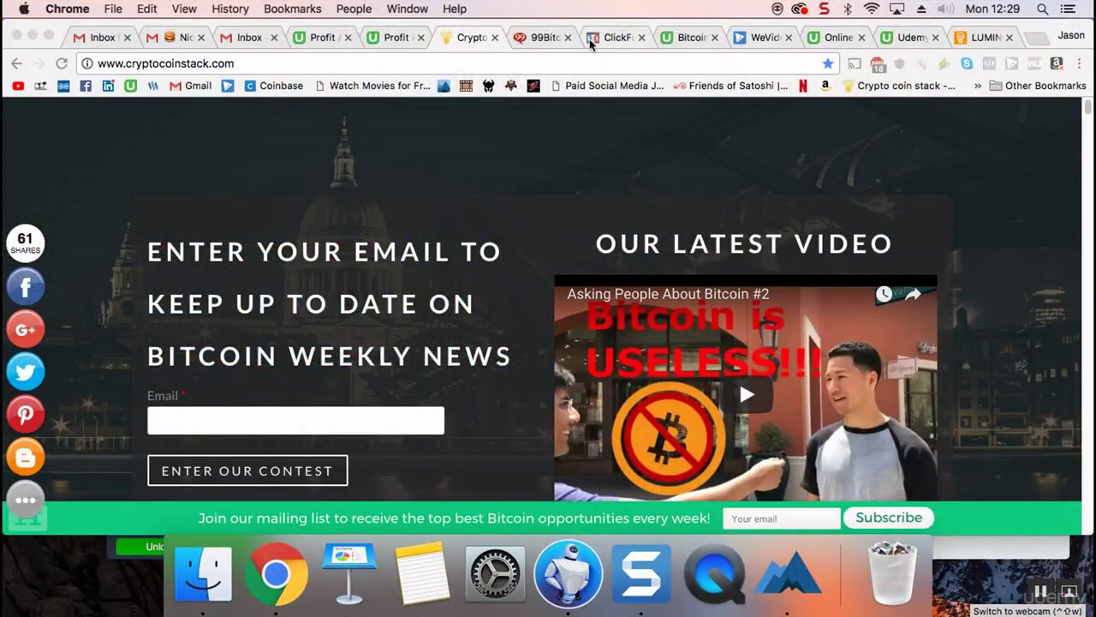
pyautogui.click(591, 39)
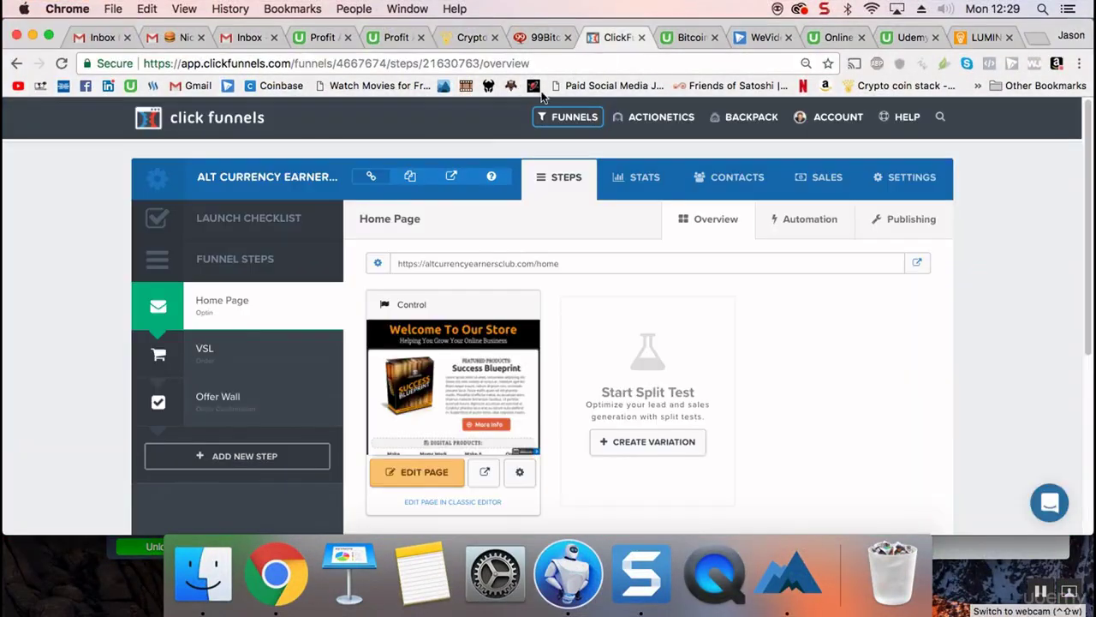
pyautogui.click(425, 477)
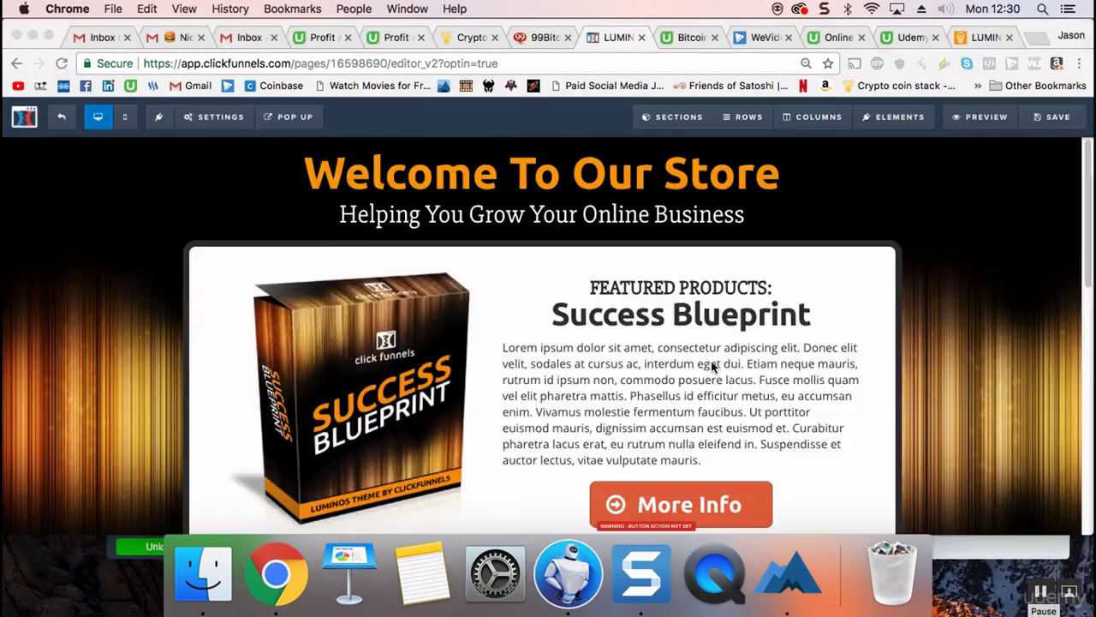
# Replace the main headline "Welcome To Our Store" with "Alt Currency Earners Club".
pyautogui.click(600, 179)
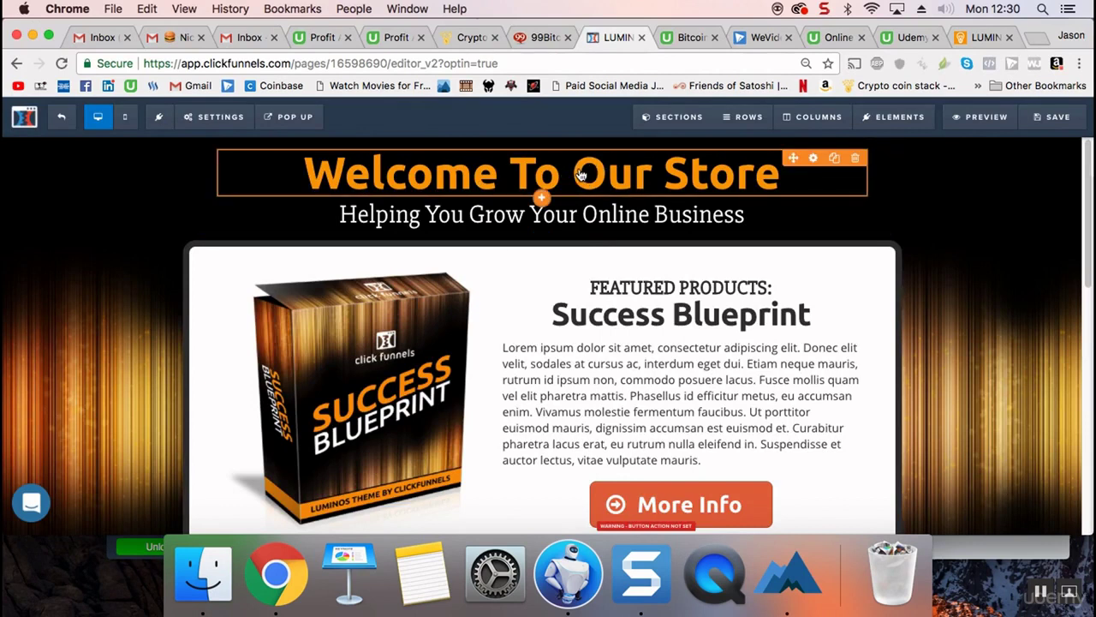
pyautogui.click(655, 182)
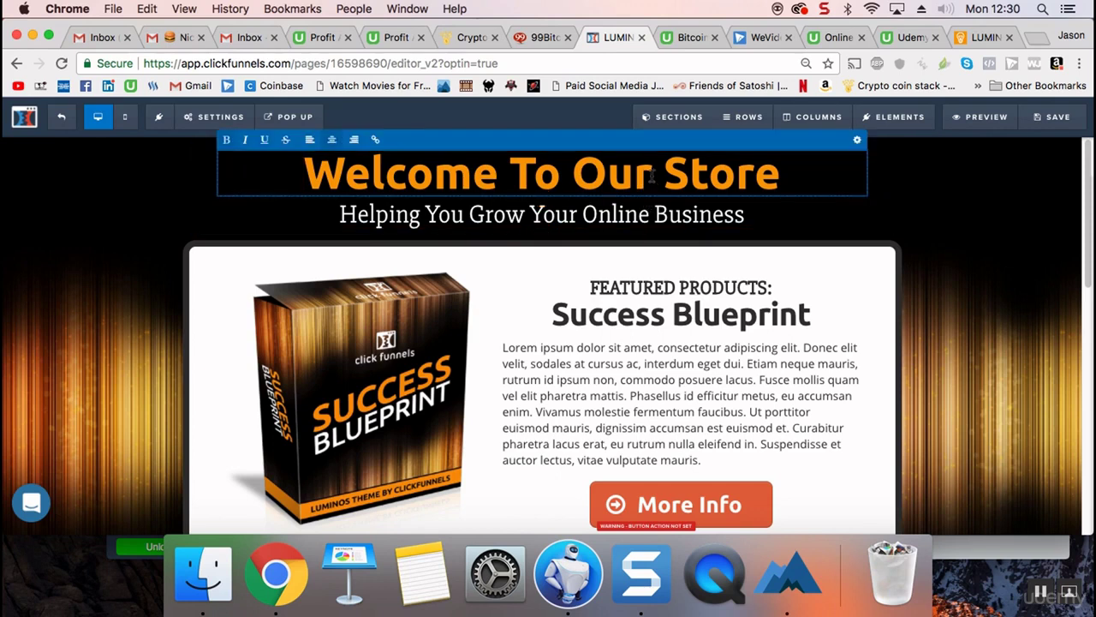
pyautogui.tripleClick(641, 176)
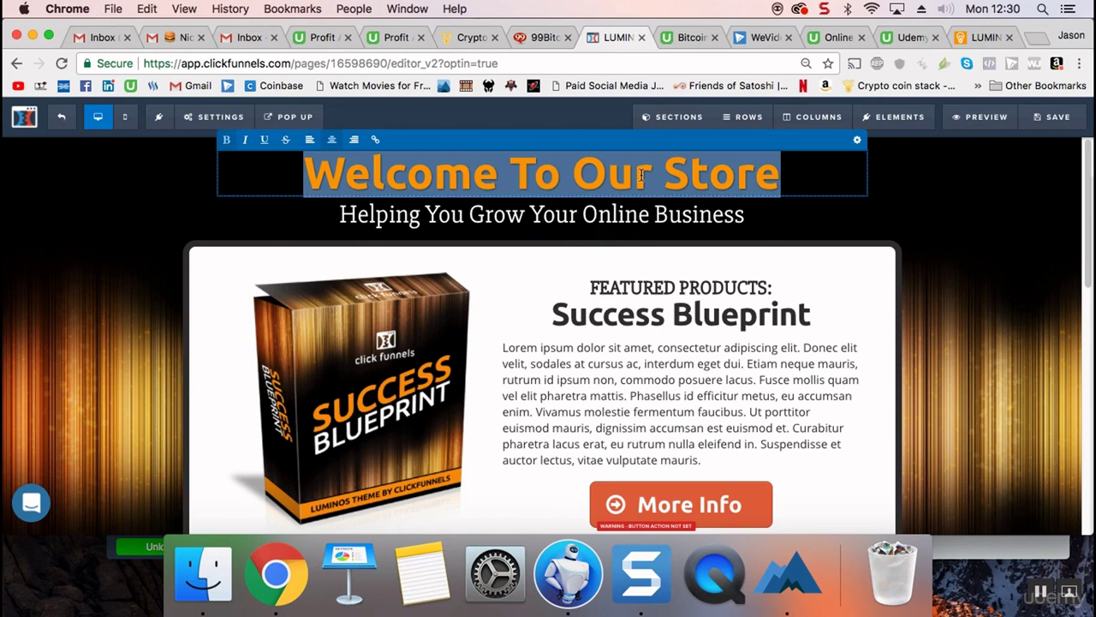
pyautogui.write('Alt ')
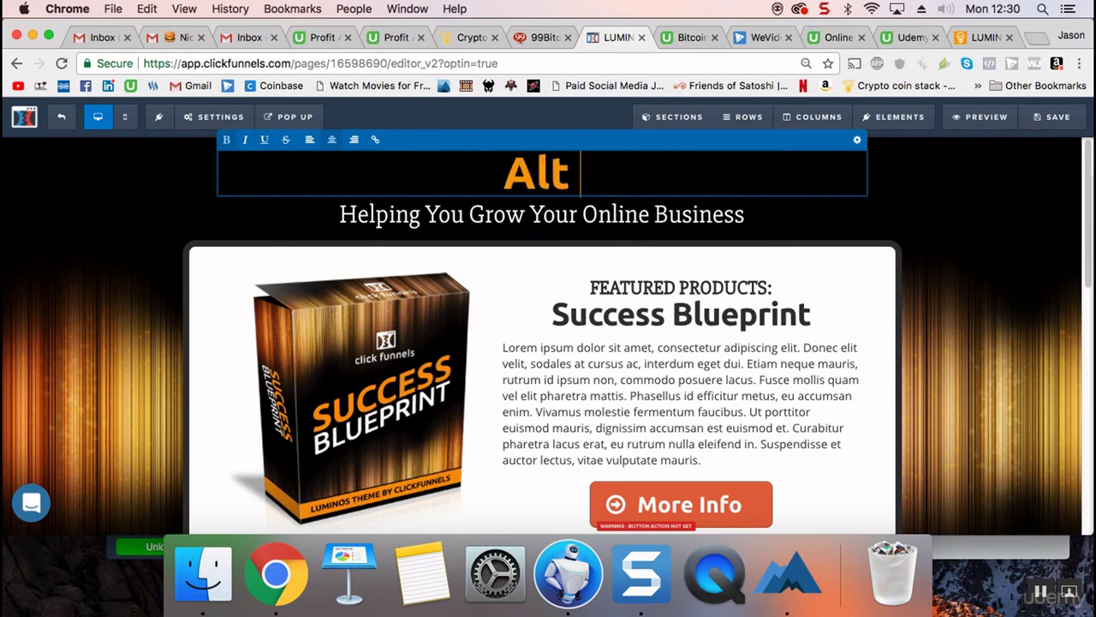
pyautogui.write('Currency Earr')
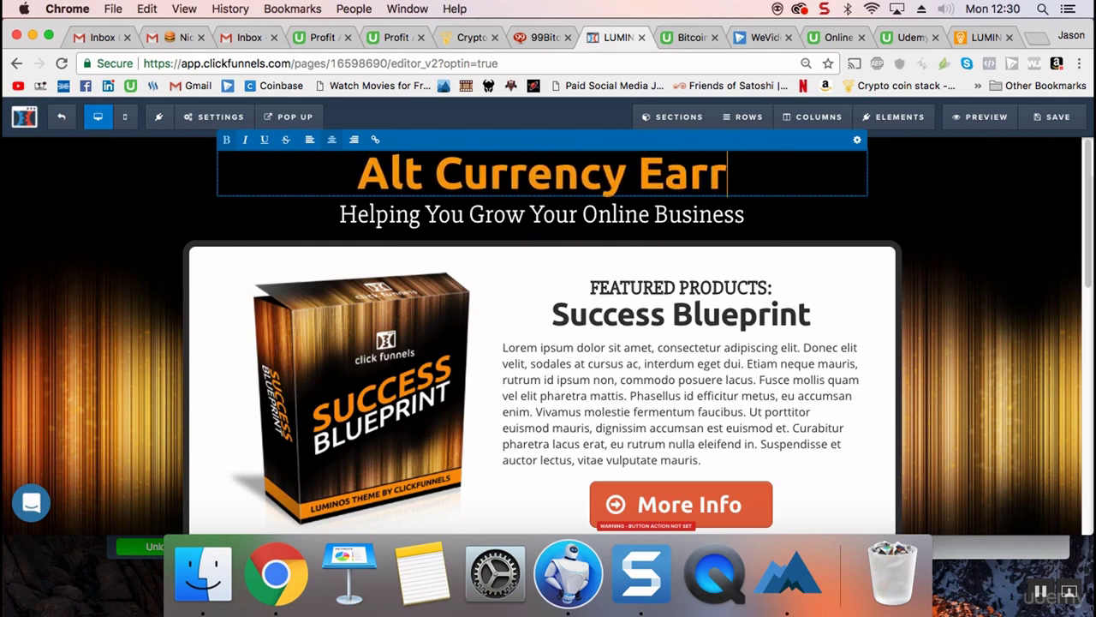
pyautogui.press('BackSpace')
pyautogui.write('ners ')
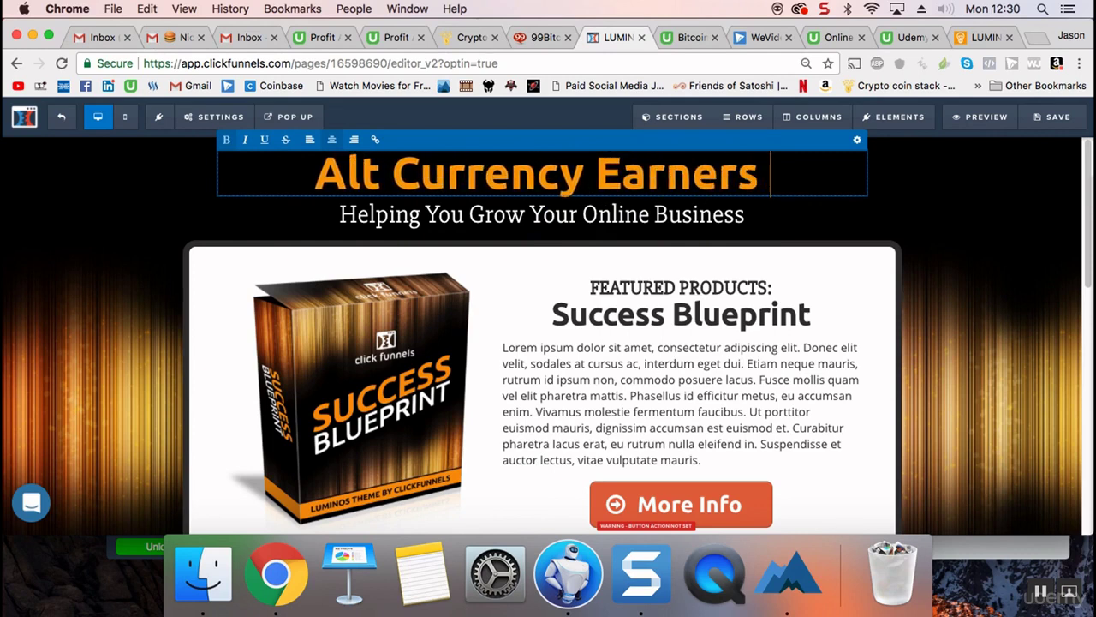
pyautogui.write('Club')
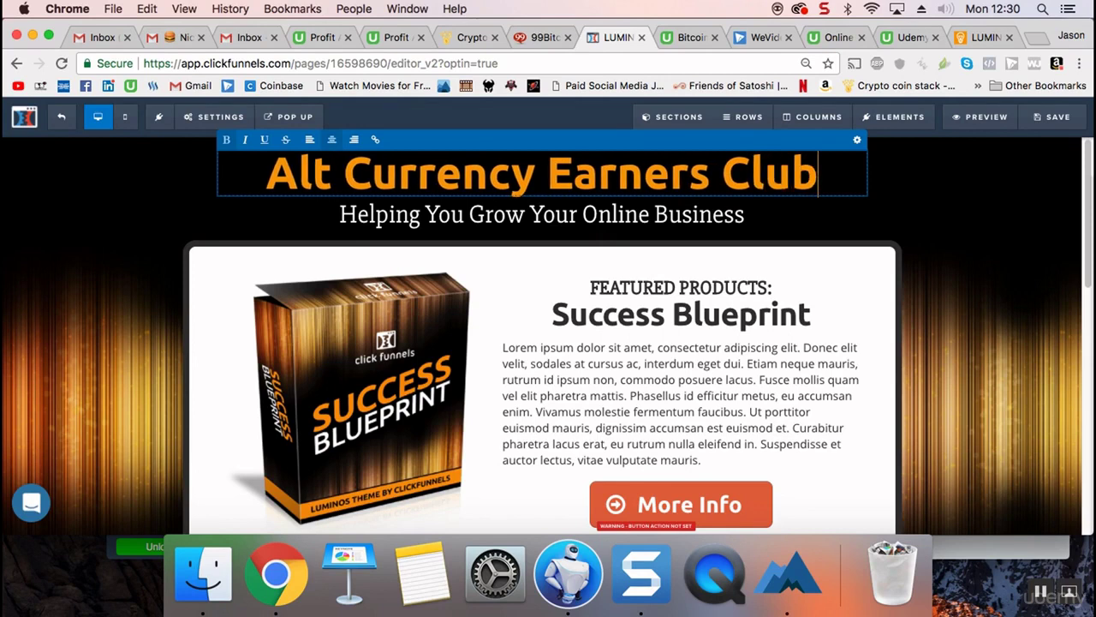
pyautogui.click(947, 234)
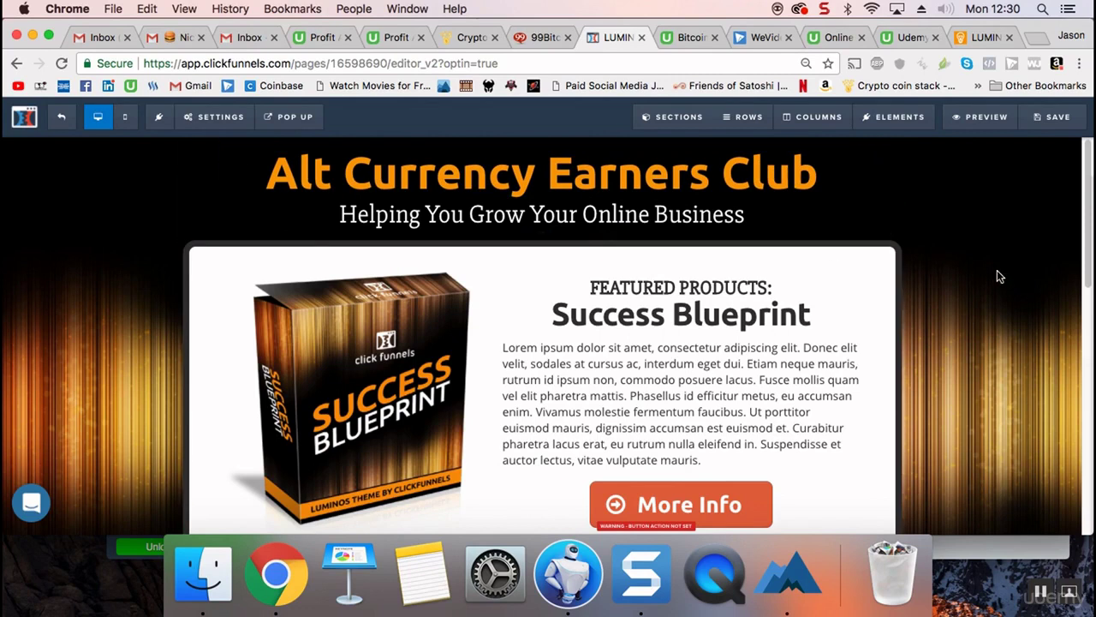
# Set the width of the section holding the featured products to Full Page.
pyautogui.scroll(-10, 968, 330)
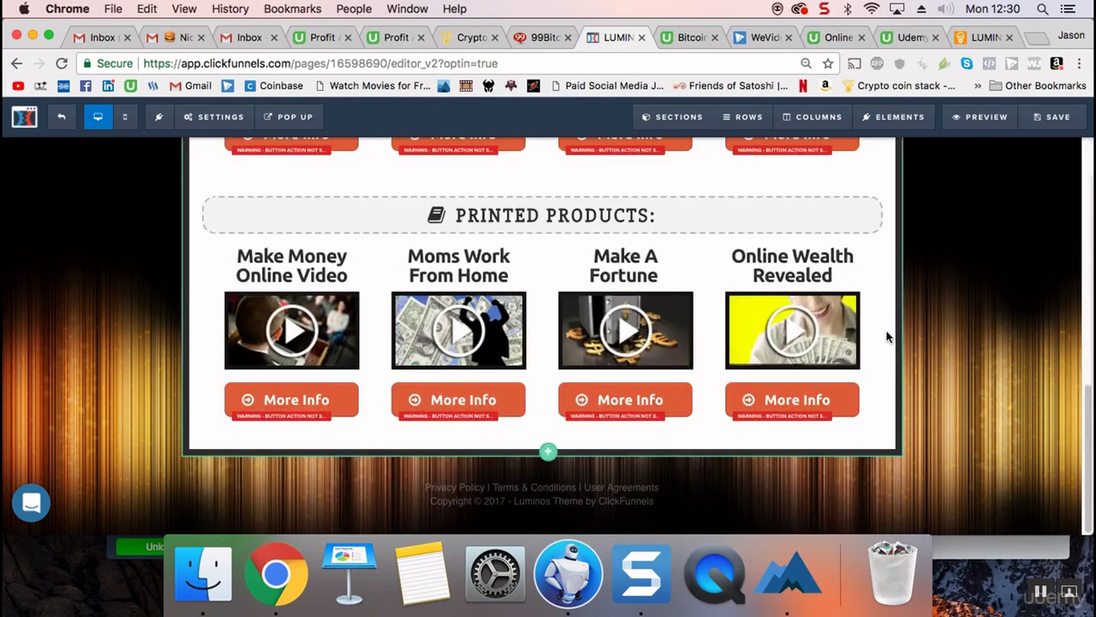
pyautogui.scroll(10, 885, 334)
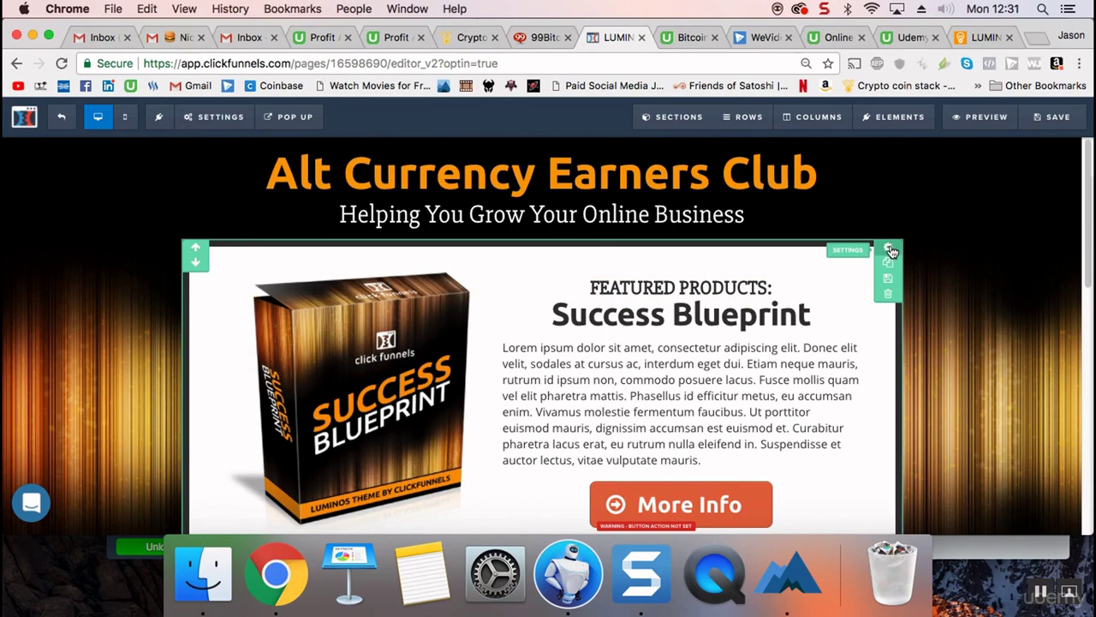
pyautogui.click(890, 249)
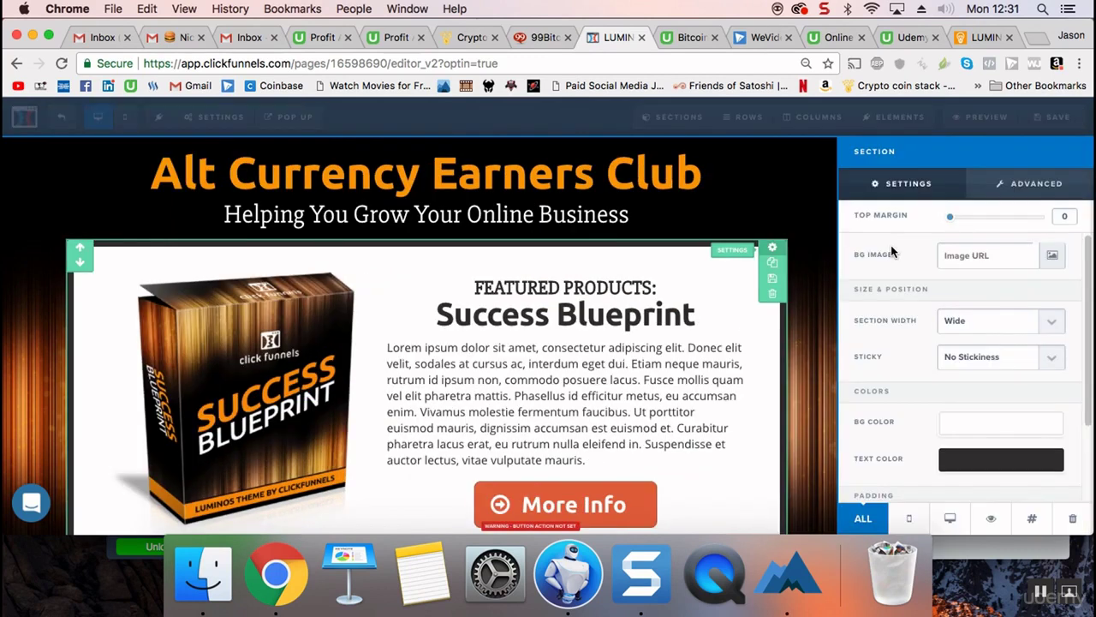
pyautogui.click(932, 320)
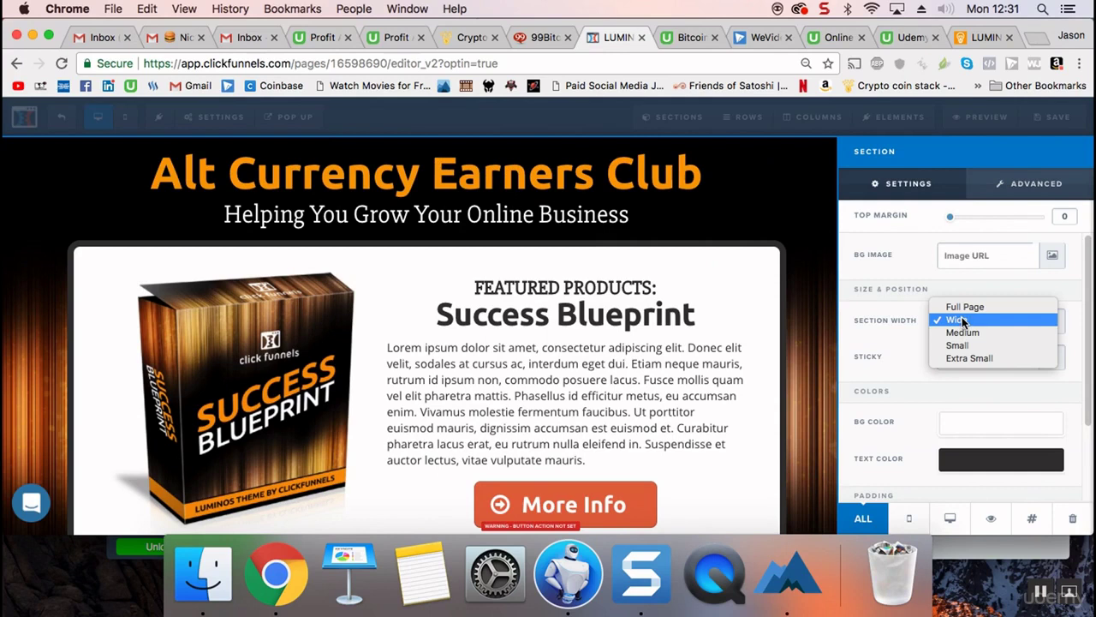
pyautogui.click(966, 308)
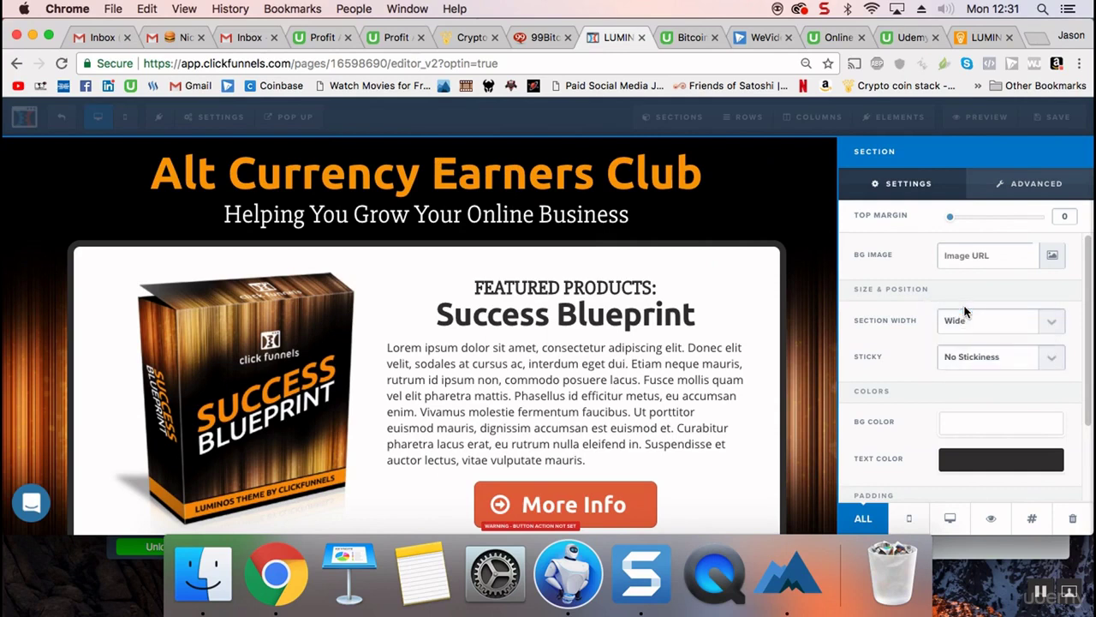
pyautogui.click(790, 290)
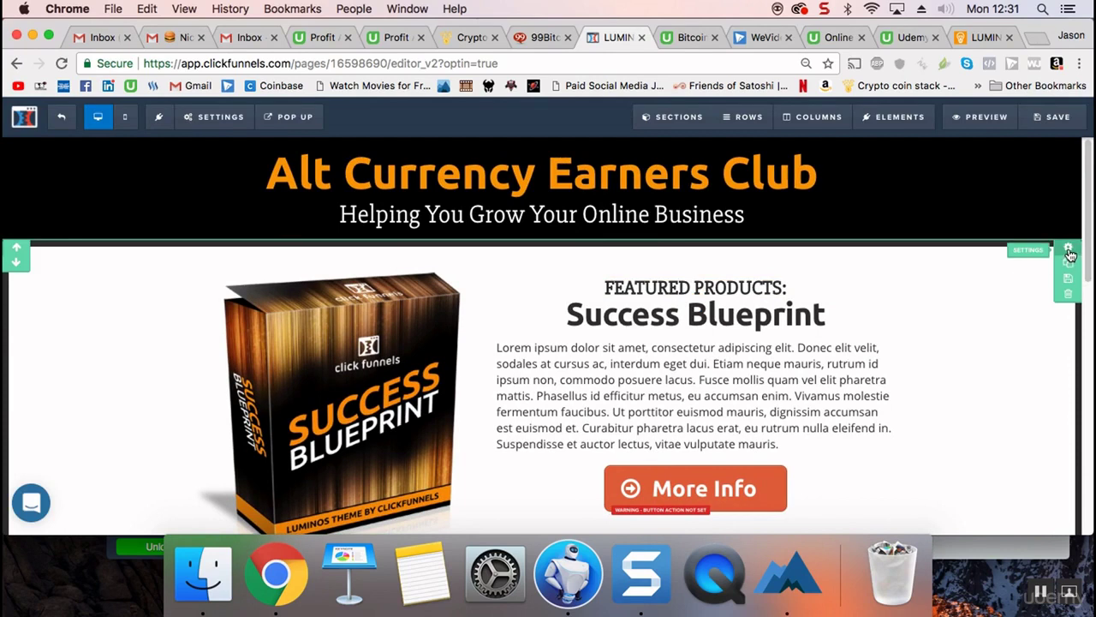
# Return the featured products section's width to Wide.
pyautogui.click(1069, 250)
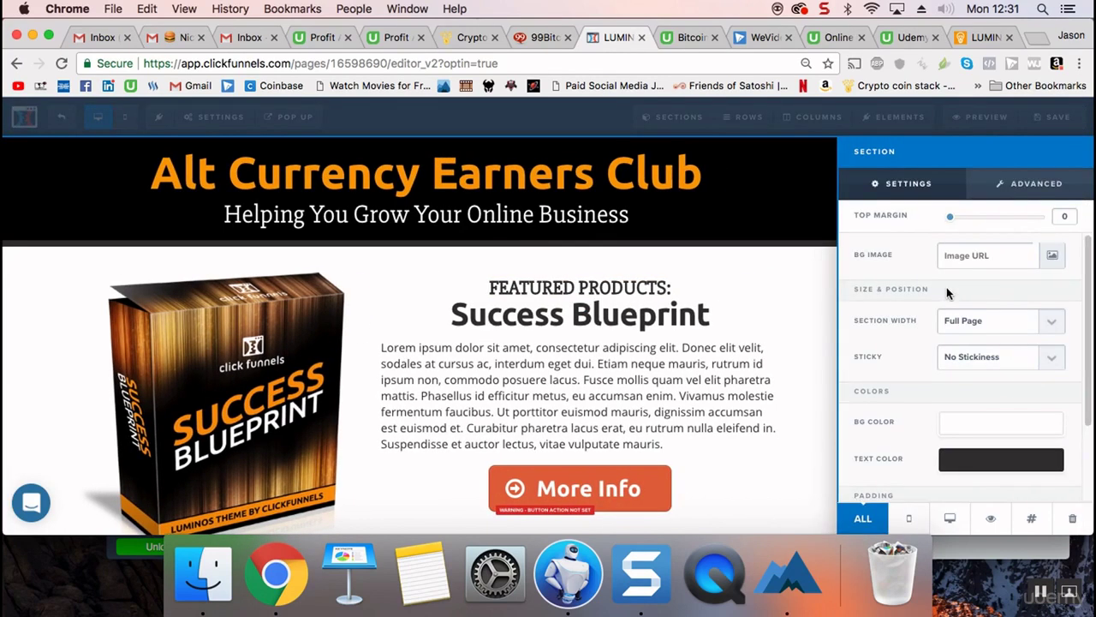
pyautogui.click(972, 323)
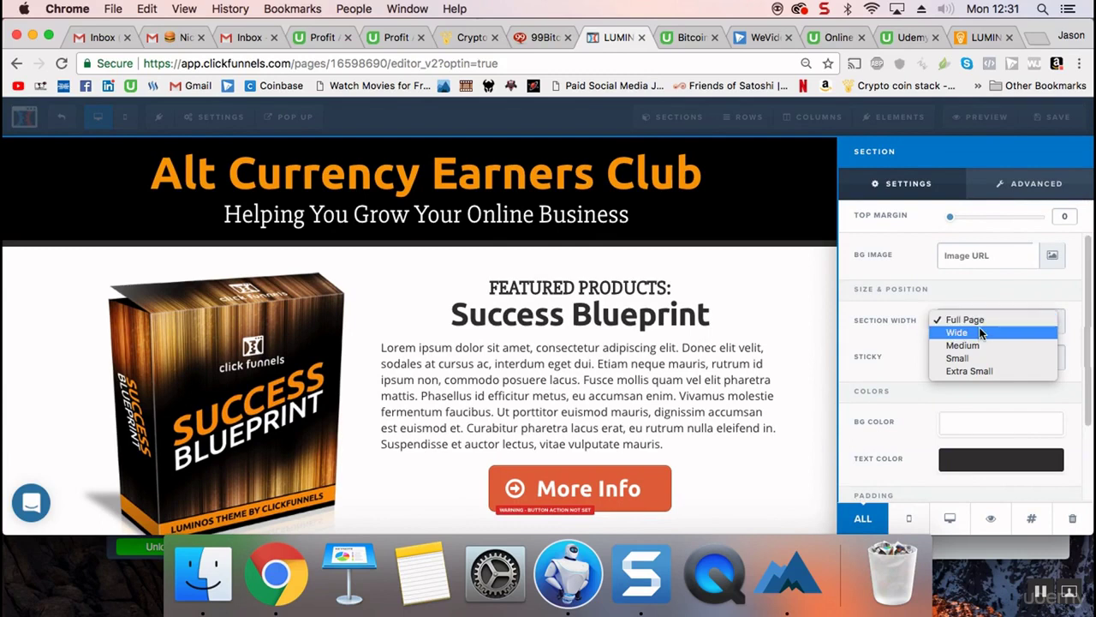
pyautogui.click(979, 331)
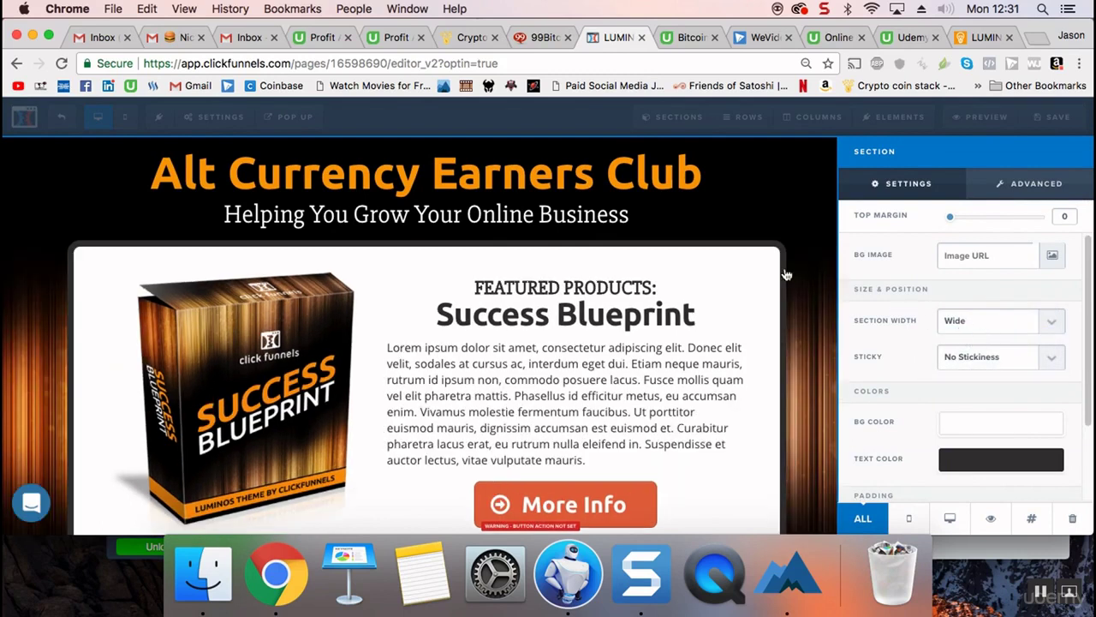
pyautogui.click(856, 277)
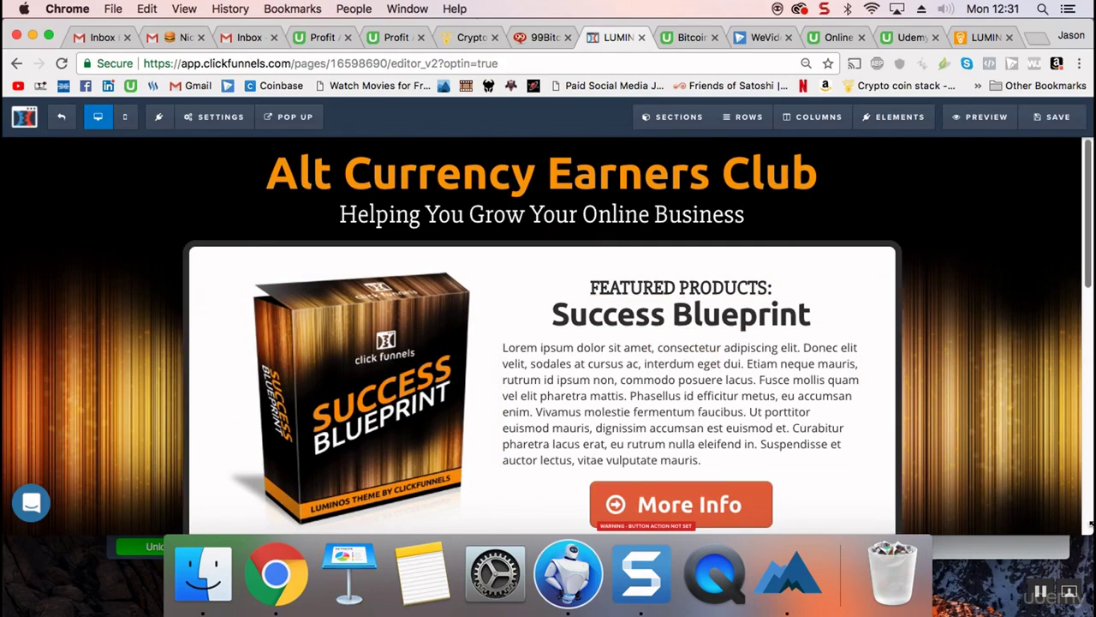
# Examine the whole page in the mobile preview and return to the desktop view.
pyautogui.moveTo(1087, 529); pyautogui.dragTo(1089, 564)
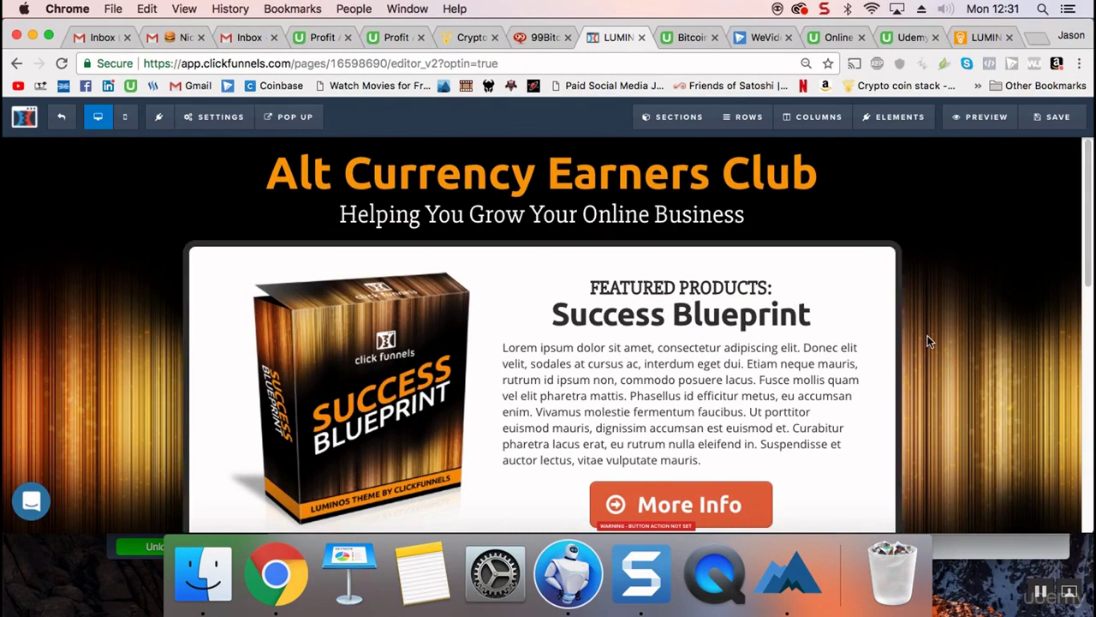
pyautogui.click(205, 117)
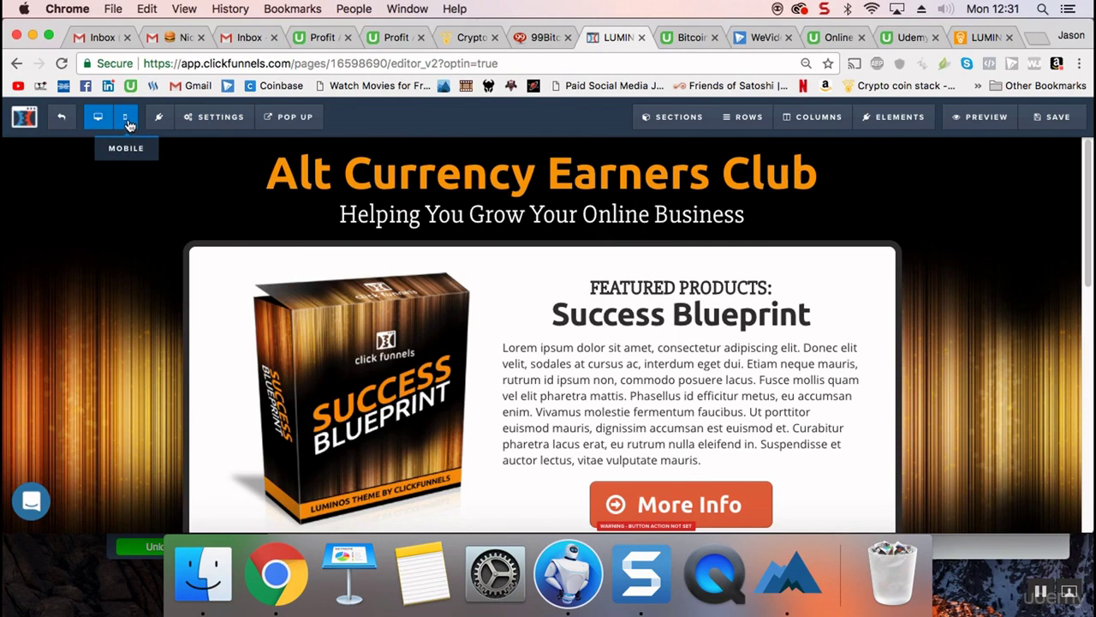
pyautogui.click(126, 120)
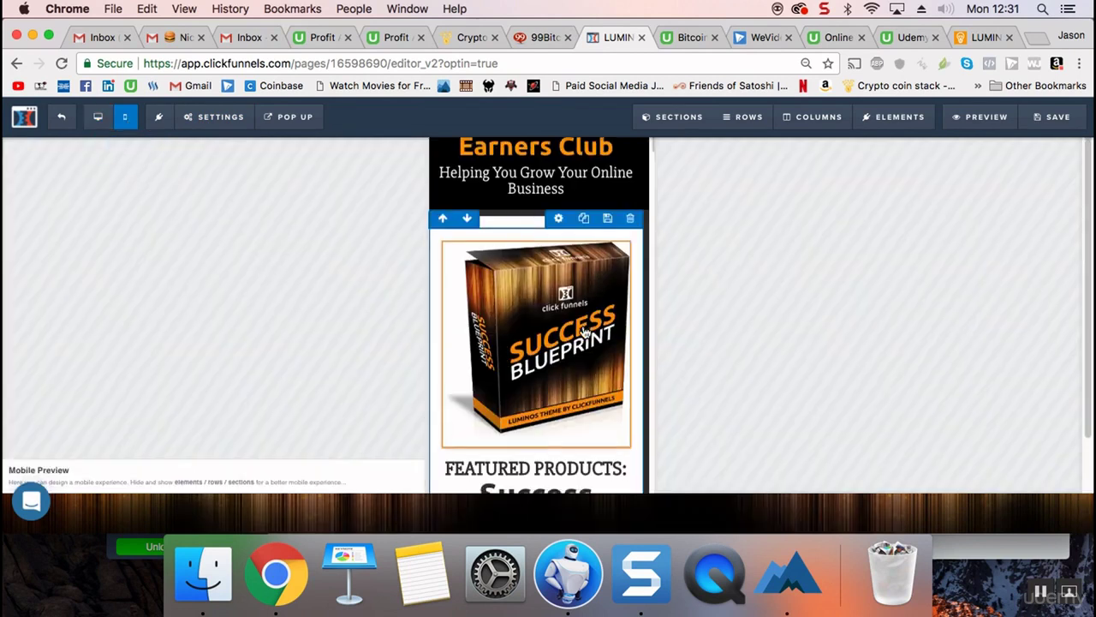
pyautogui.scroll(-3, 585, 332)
pyautogui.scroll(-10, 585, 331)
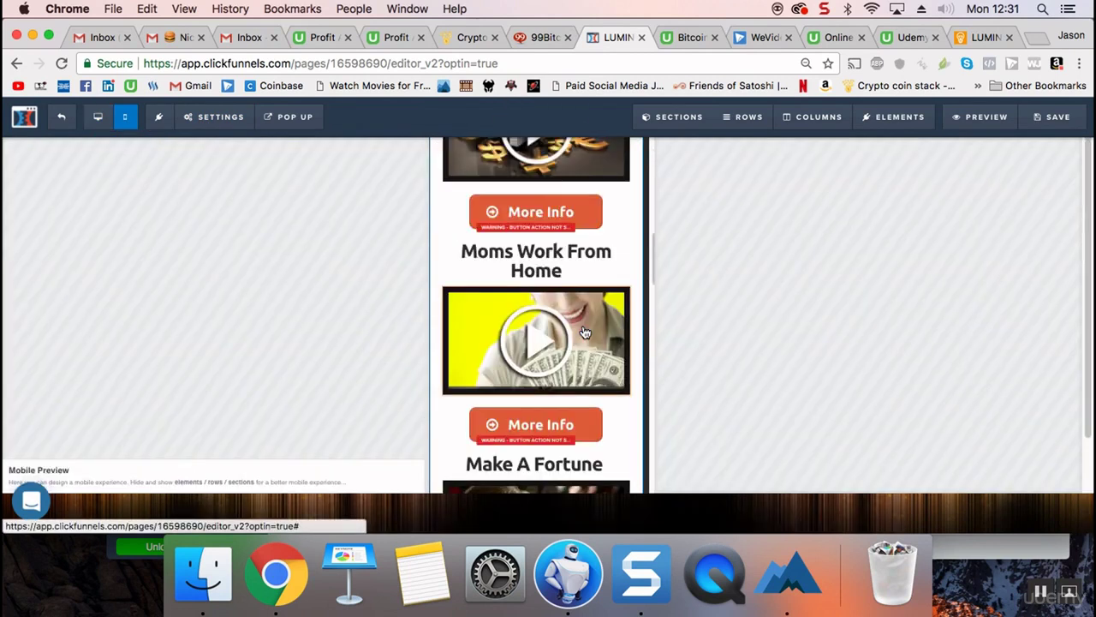
pyautogui.scroll(-10, 585, 331)
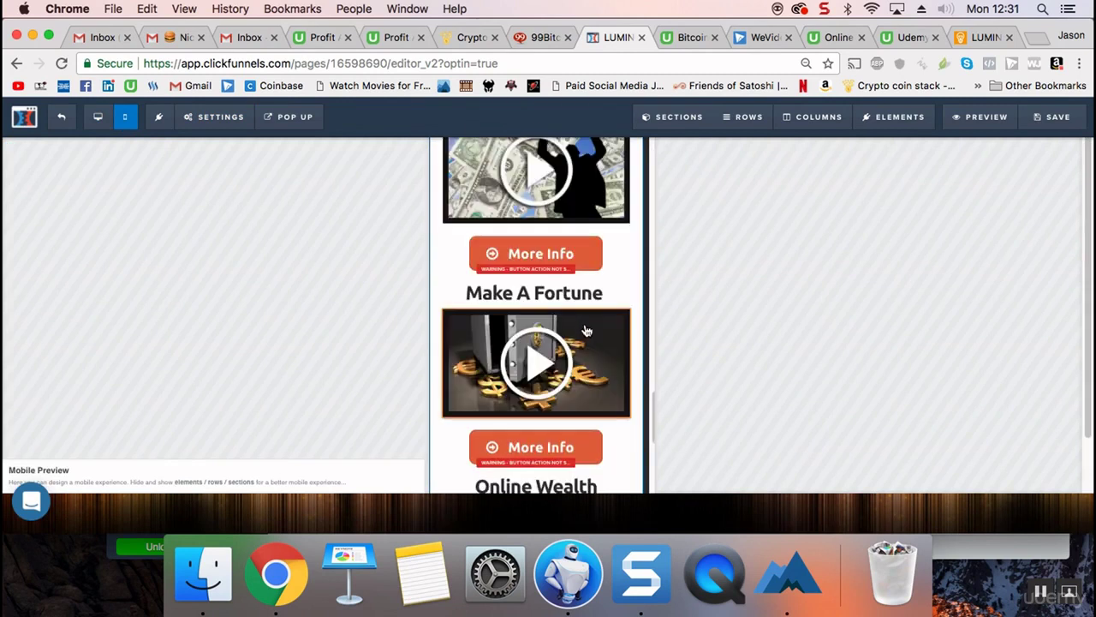
pyautogui.scroll(20, 588, 330)
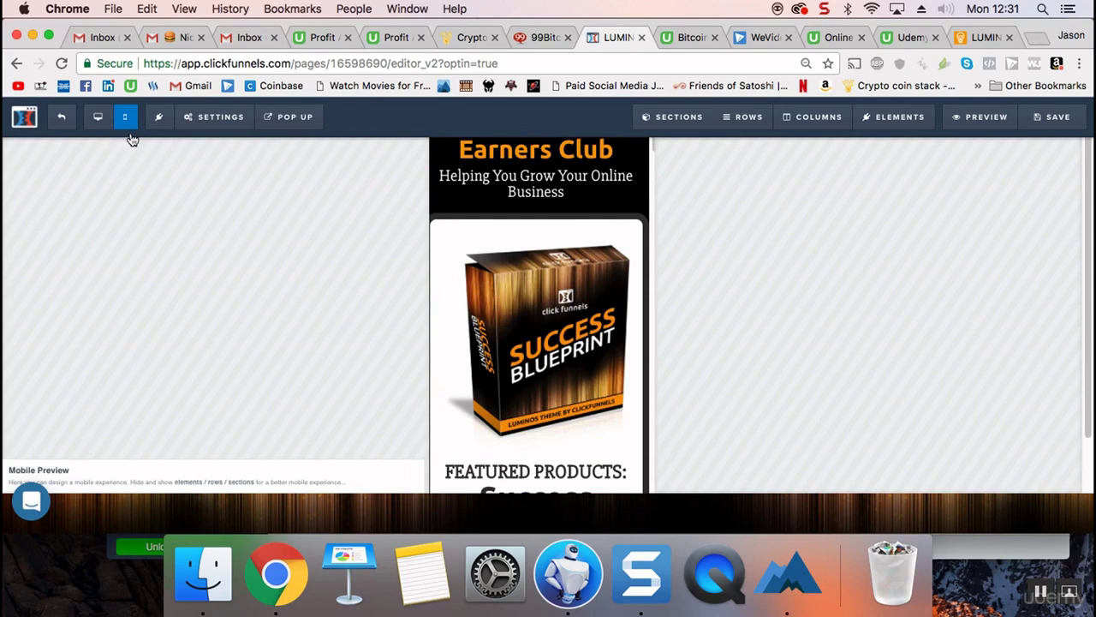
pyautogui.click(98, 116)
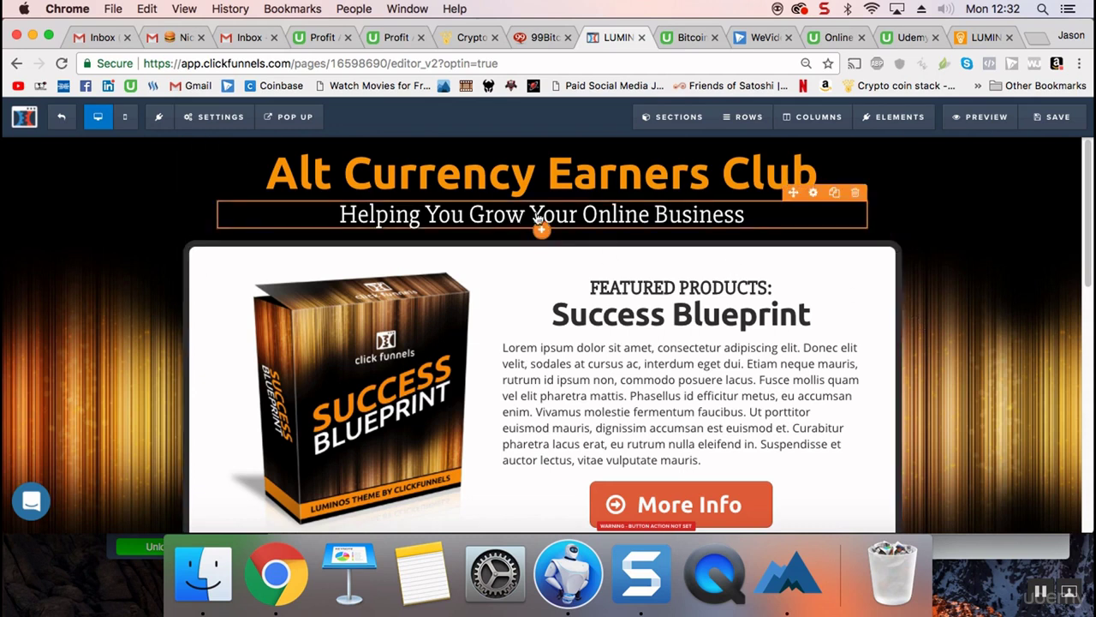
# Replace the subheadline text with "Learn, Earn and Have Fun With Bitcoin and Alternative Currencies".
pyautogui.click(580, 218)
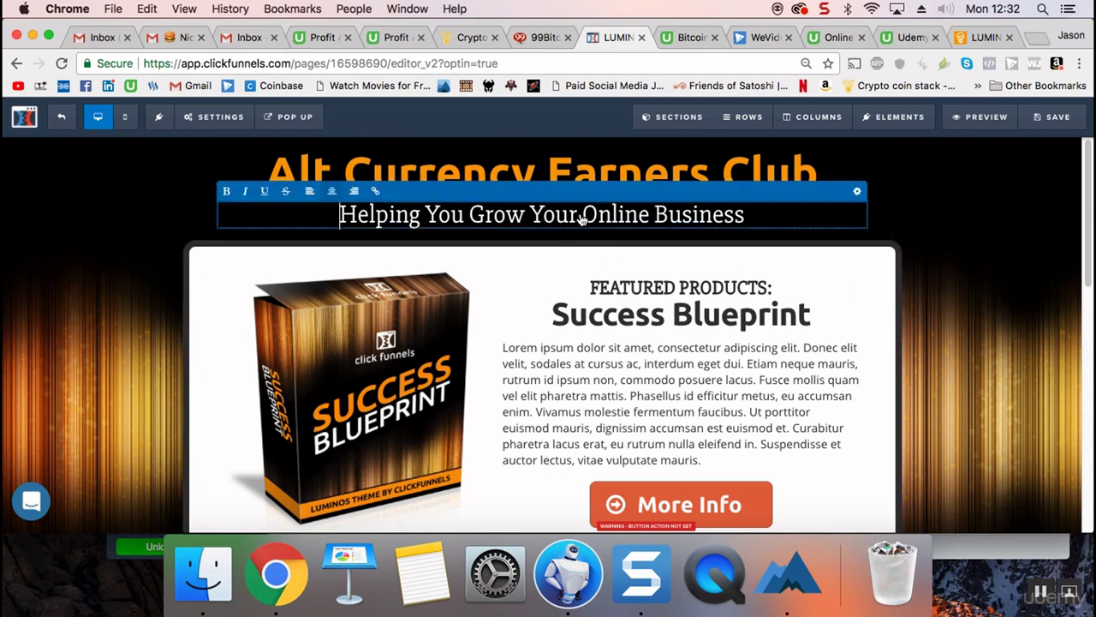
pyautogui.tripleClick(581, 215)
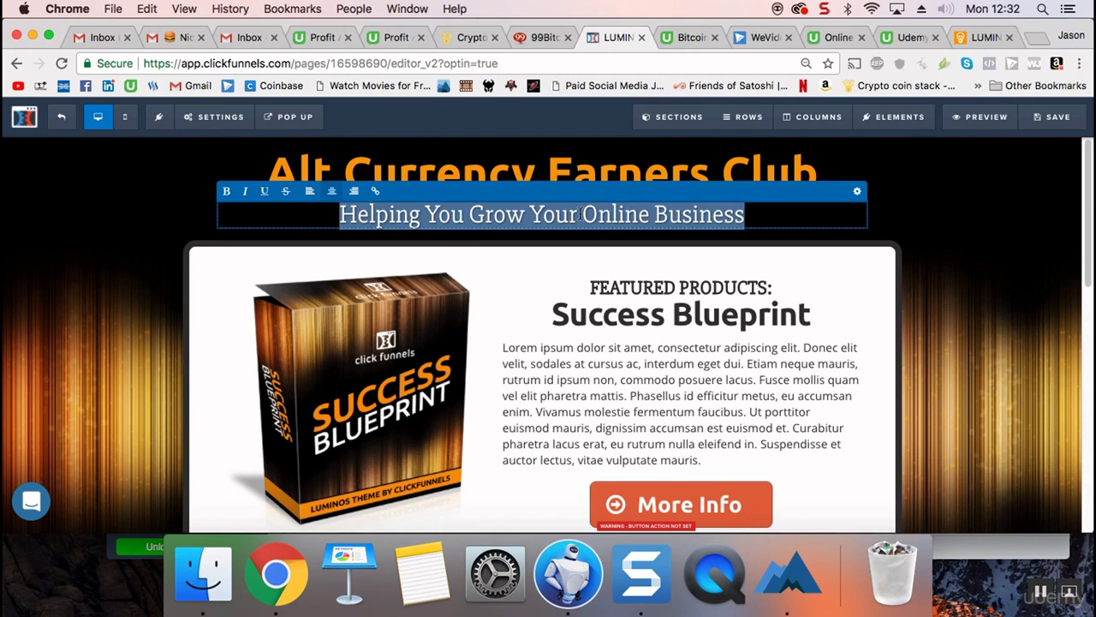
pyautogui.write('Learn, Earn and Have Fund')
pyautogui.press('BackSpace')
pyautogui.press('BackSpace')
pyautogui.write('n With Bitcoin and Alte')
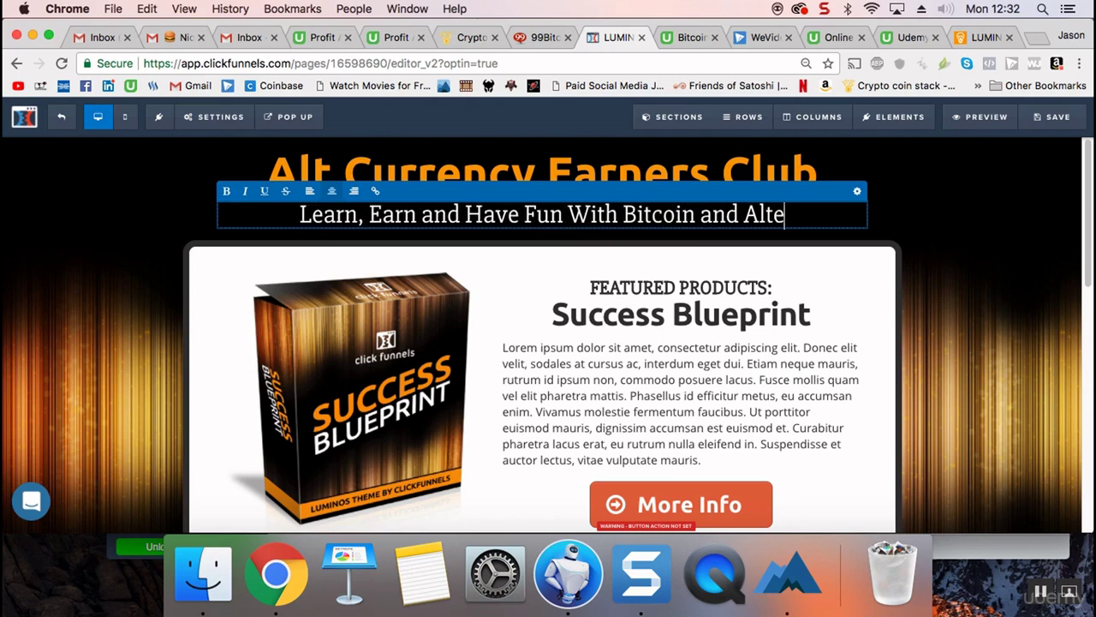
pyautogui.write('rnative XC=')
pyautogui.press('BackSpace')
pyautogui.press('BackSpace')
pyautogui.press('BackSpace')
pyautogui.write('Cur')
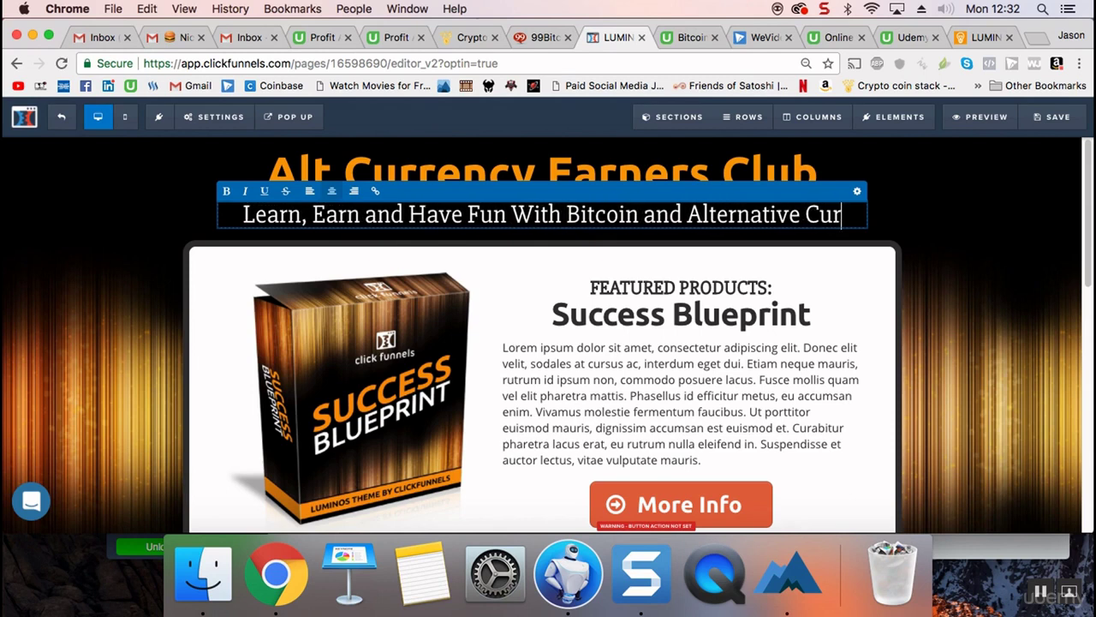
pyautogui.write('rencies')
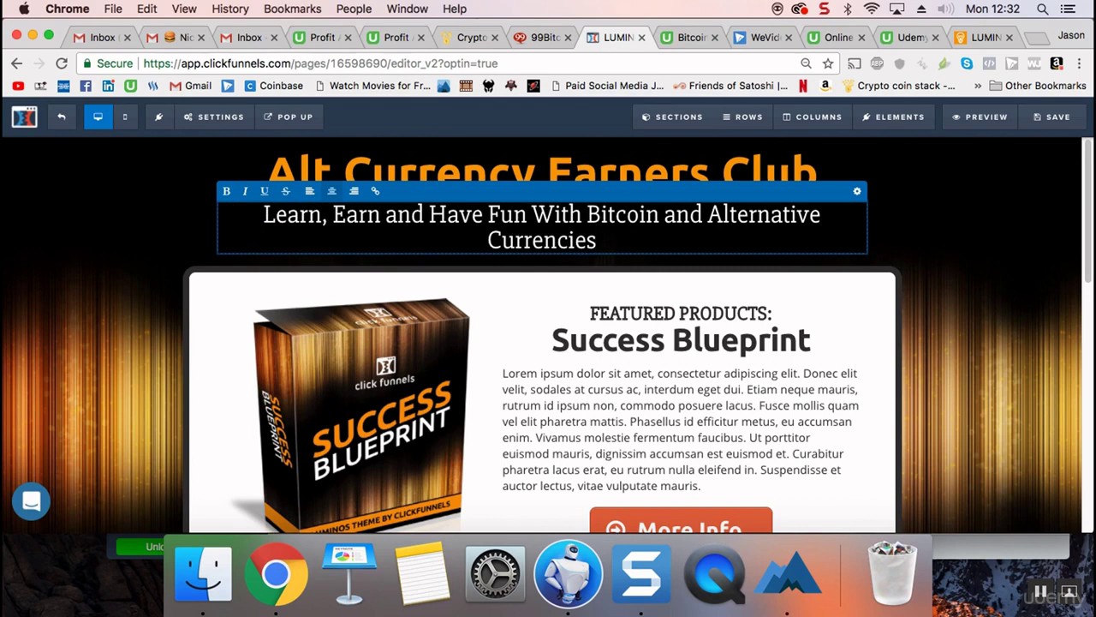
# Set the subheadline's font size to 38 in its headline settings.
pyautogui.tripleClick(601, 240)
pyautogui.click(668, 241)
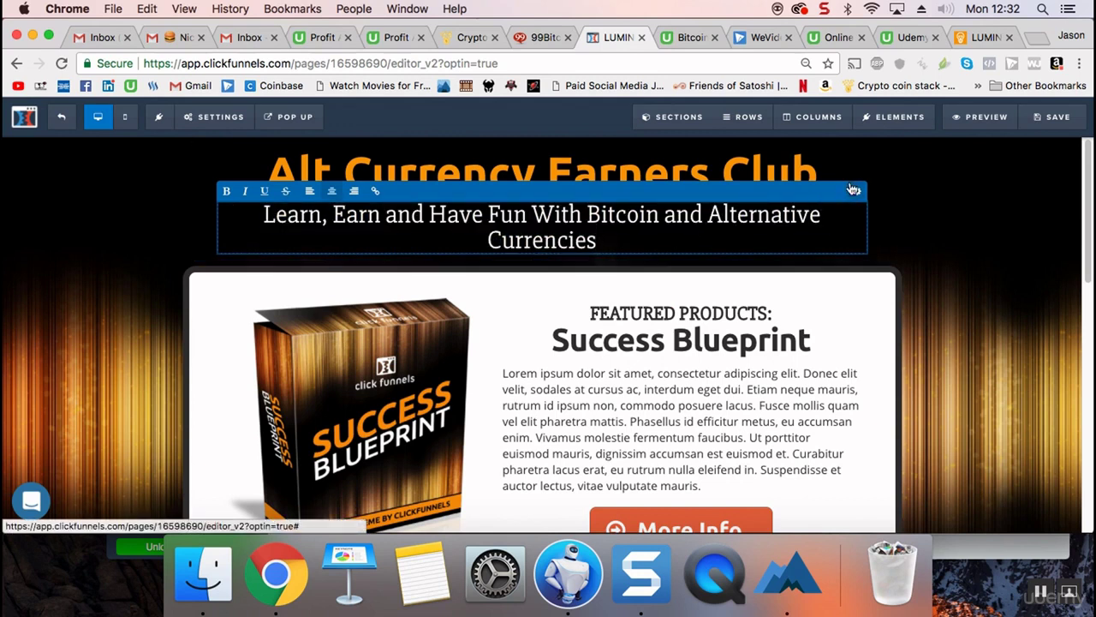
pyautogui.click(856, 191)
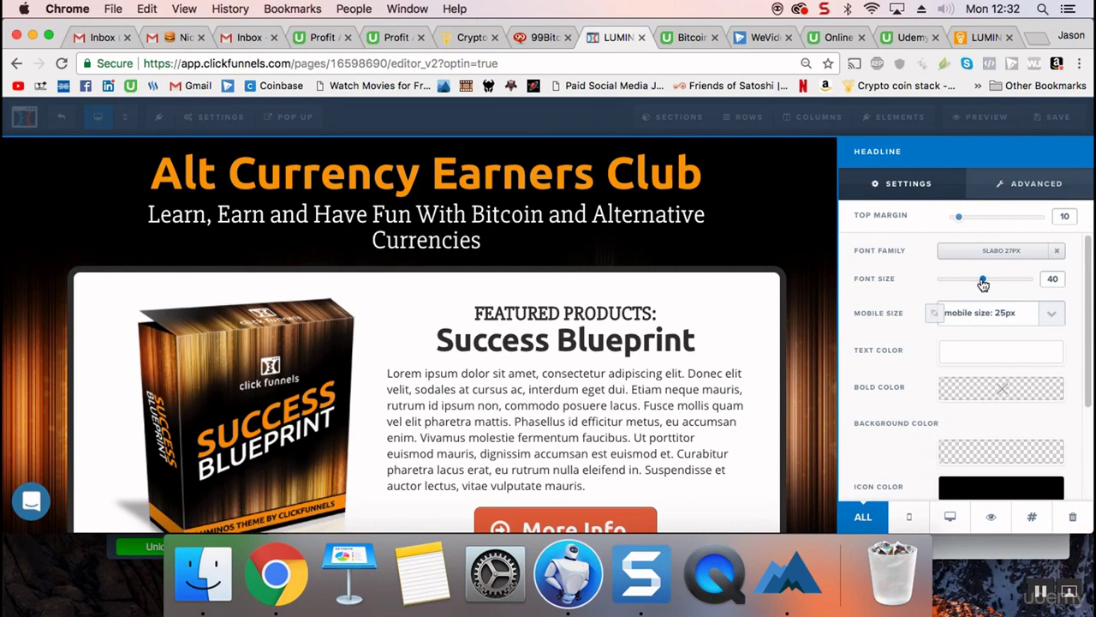
pyautogui.moveTo(983, 284); pyautogui.dragTo(981, 283)
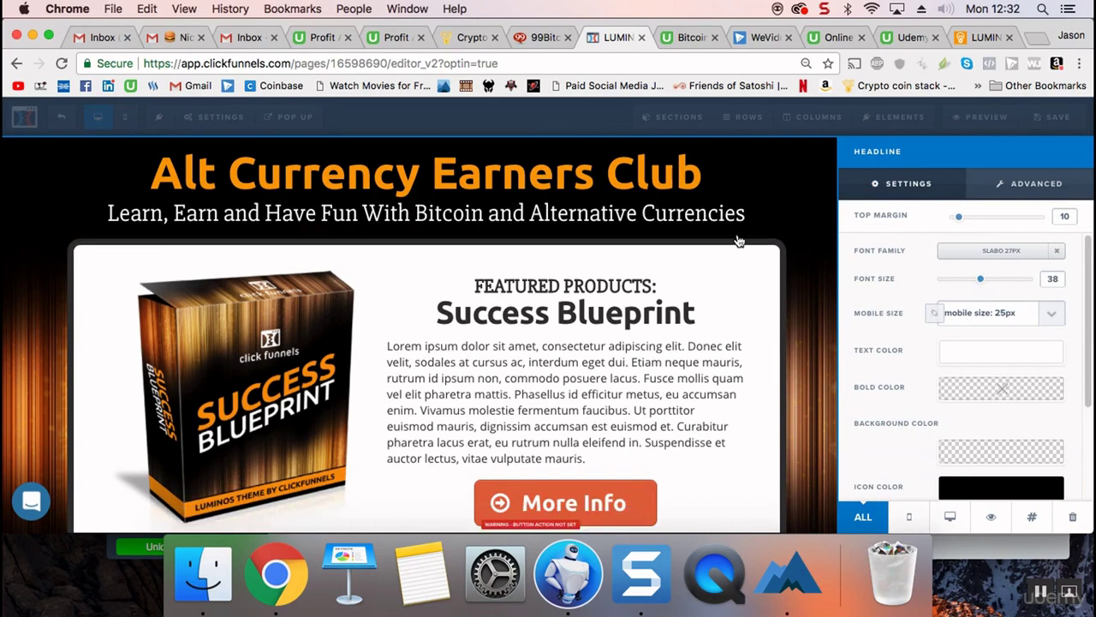
pyautogui.click(726, 276)
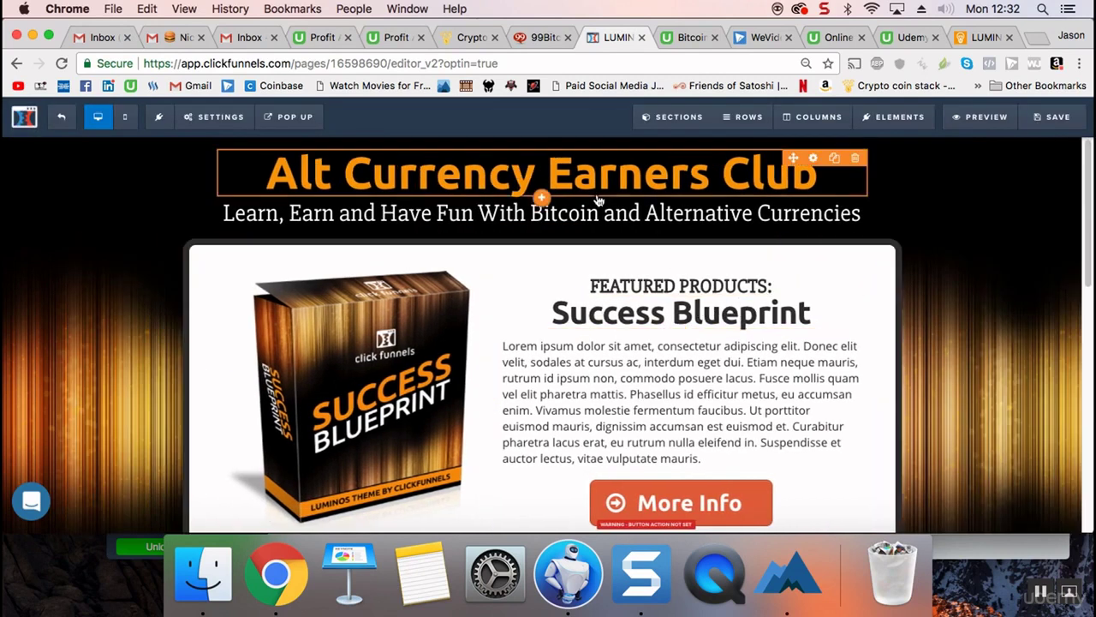
# Examine the 99Bitcoins and Crypto Coin Stack home pages for reference and return to the ClickFunnels page editor.
pyautogui.click(540, 37)
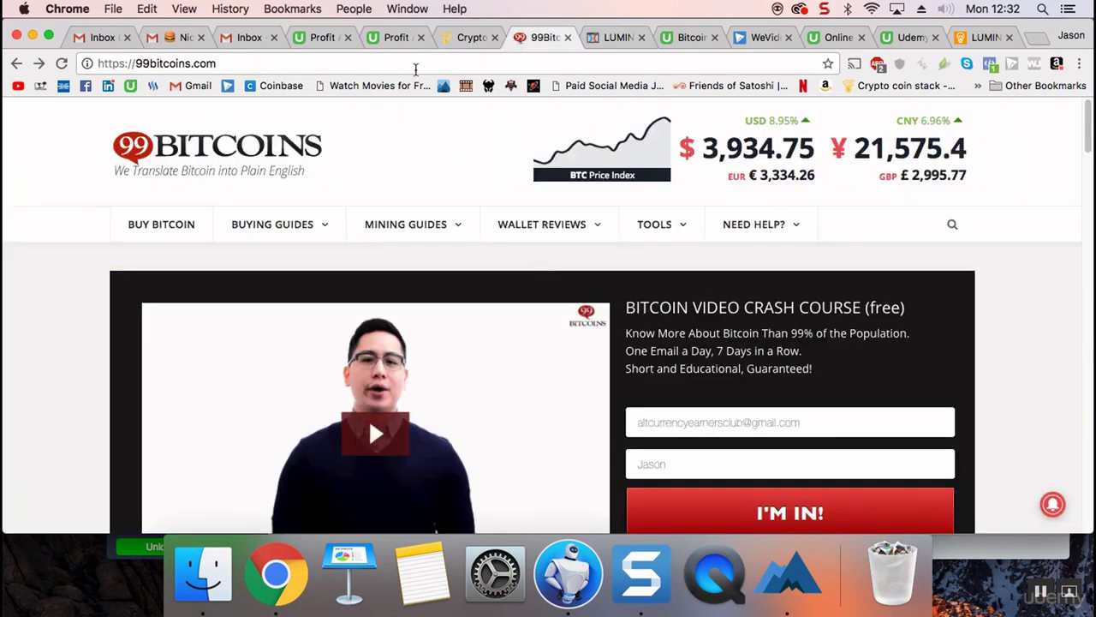
pyautogui.click(463, 38)
pyautogui.scroll(-3, 513, 294)
pyautogui.scroll(-5, 513, 293)
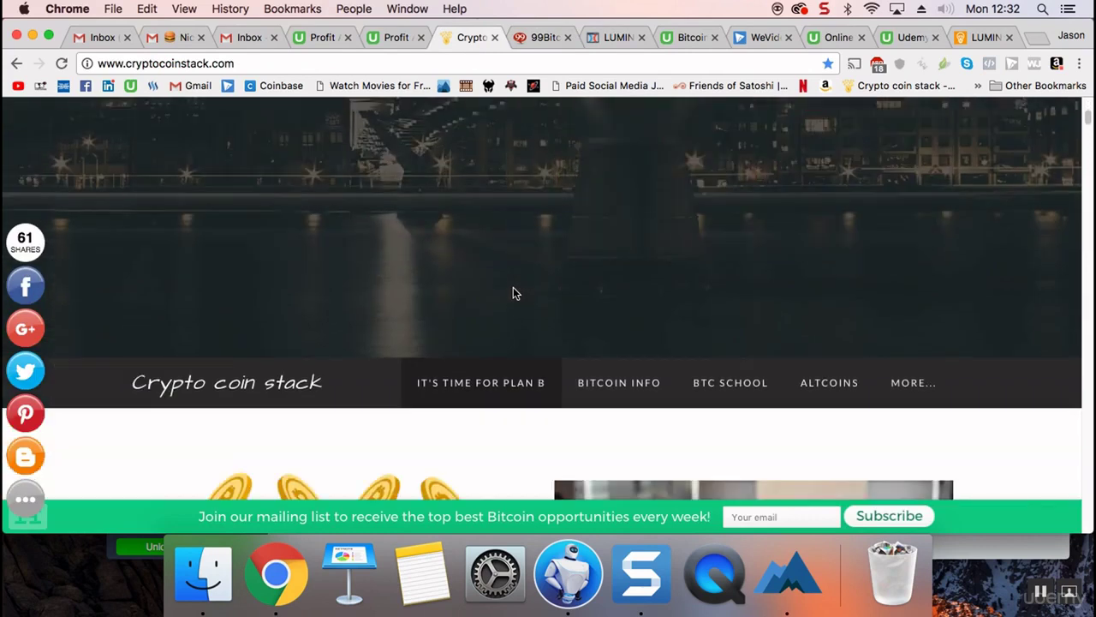
pyautogui.scroll(8, 513, 294)
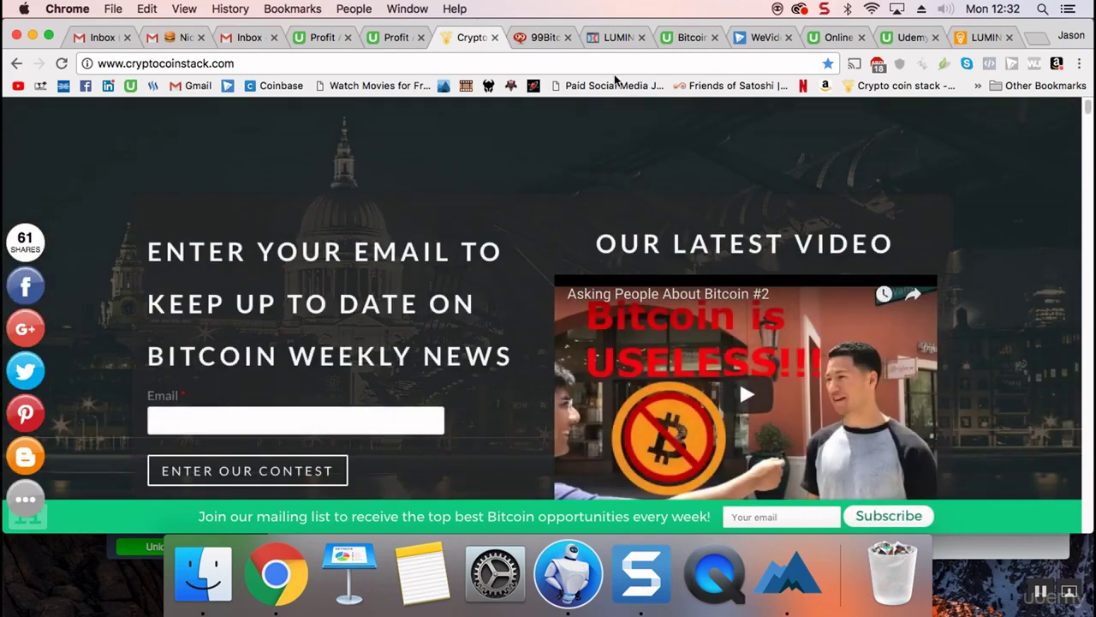
pyautogui.click(605, 42)
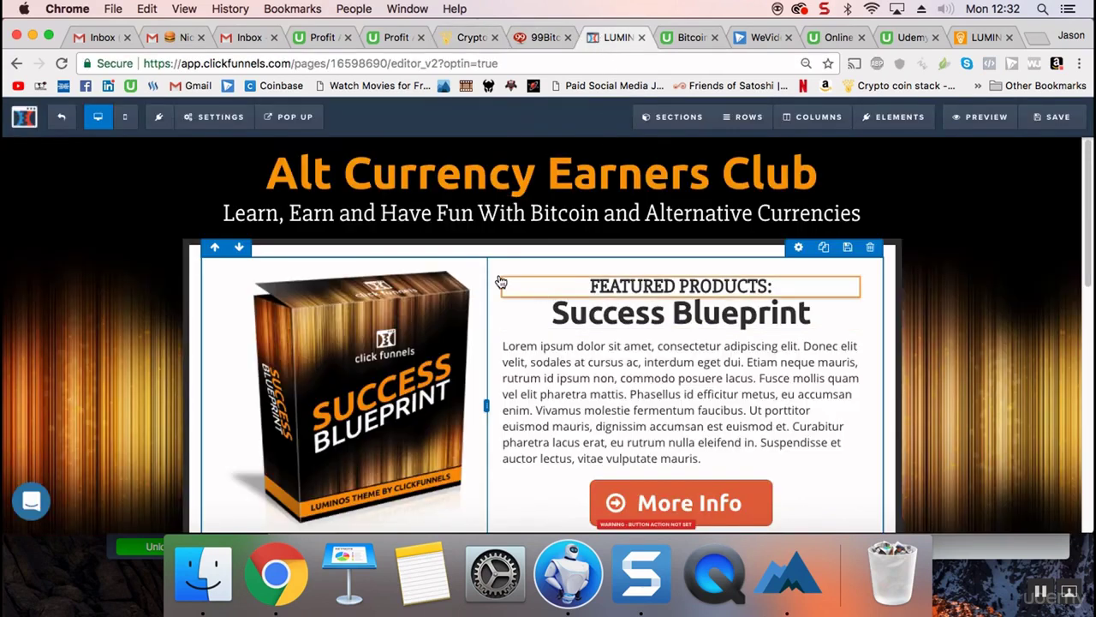
pyautogui.click(219, 119)
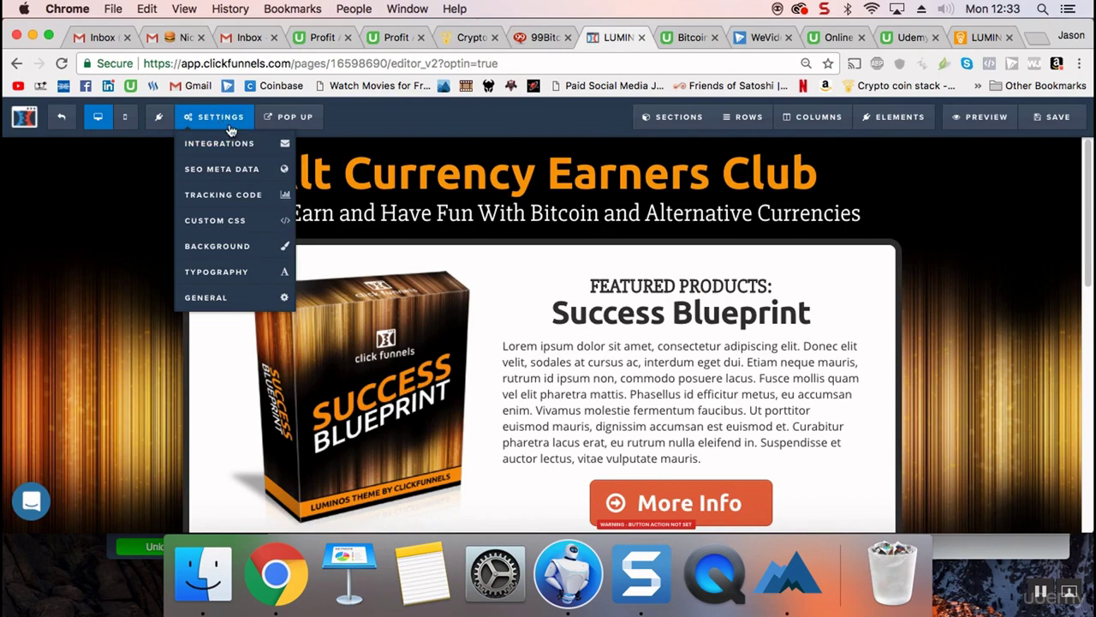
pyautogui.click(539, 40)
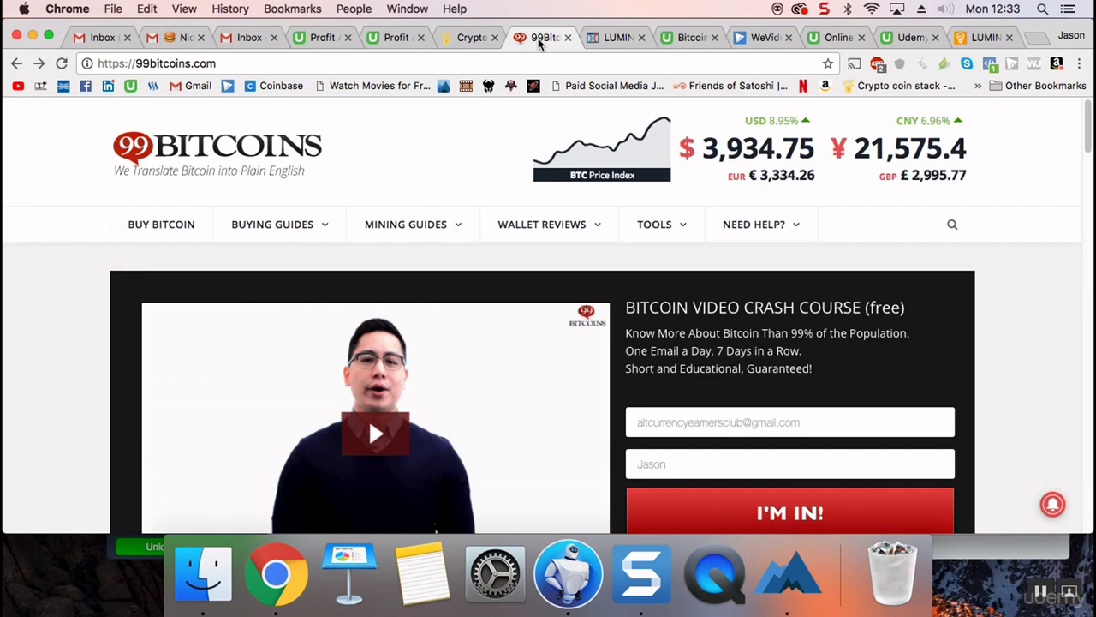
pyautogui.click(601, 38)
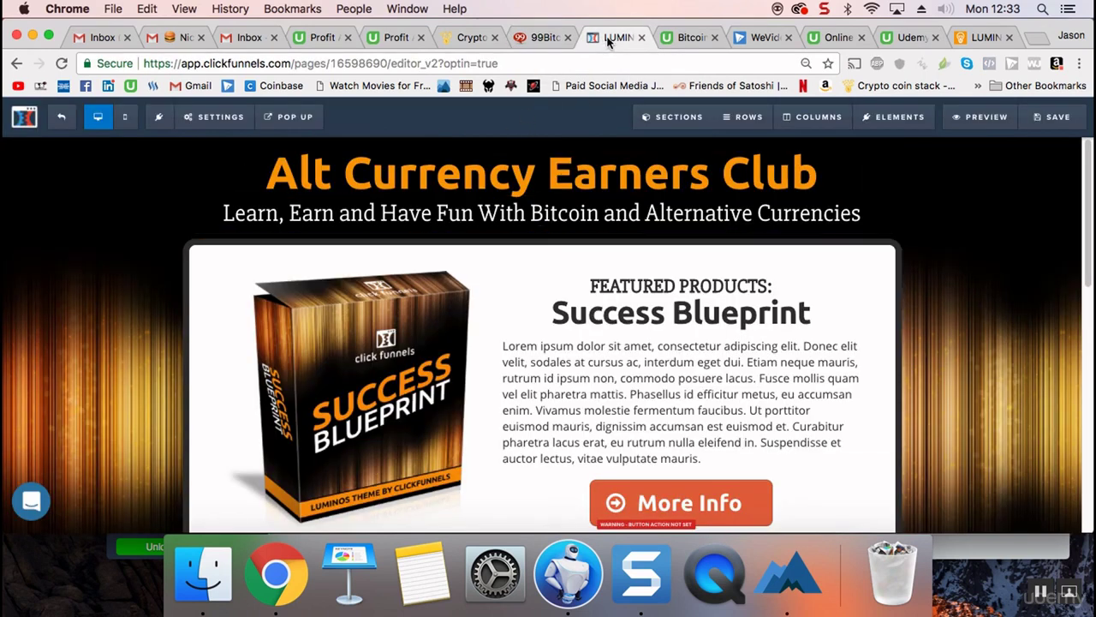
# Set the title in the page's SEO meta data to "Alt Currency Earners Club".
pyautogui.moveTo(216, 118)
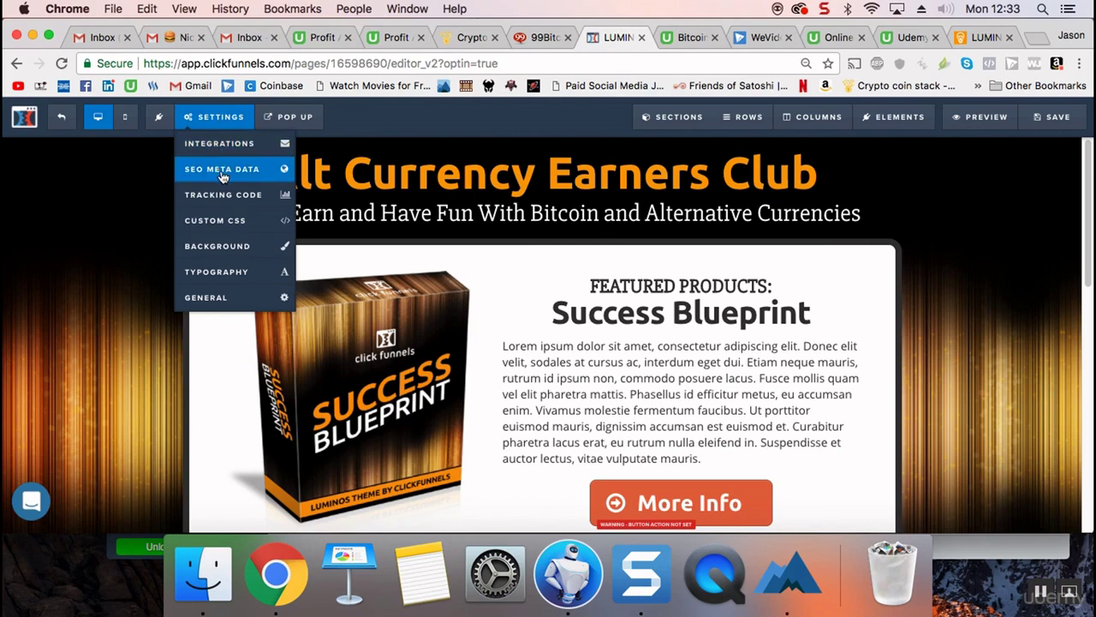
pyautogui.click(221, 169)
pyautogui.tripleClick(947, 217)
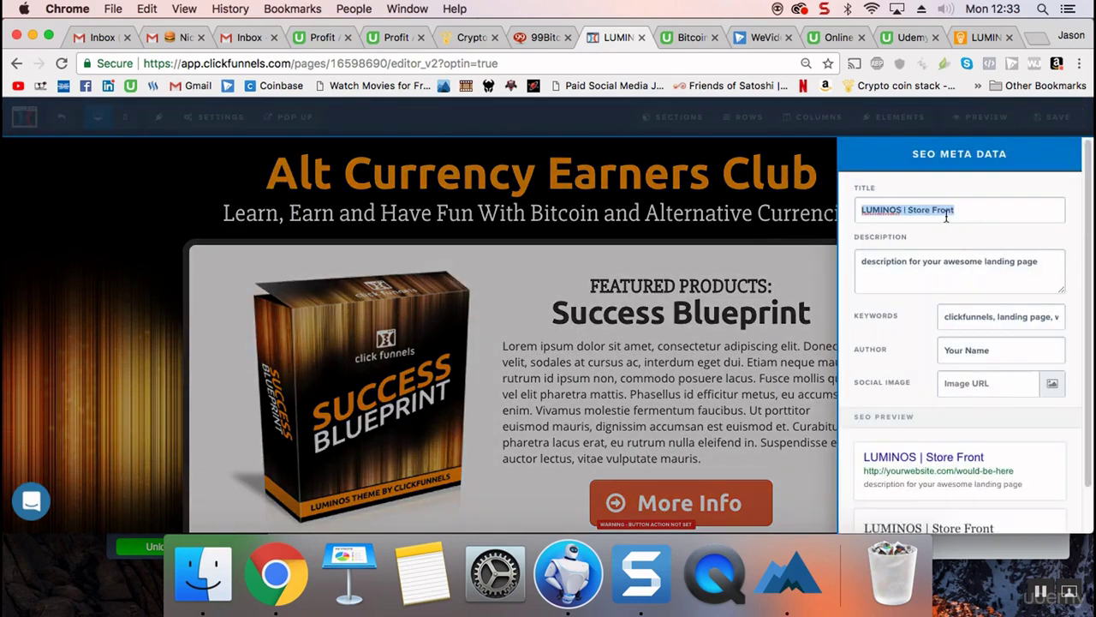
pyautogui.write('Al')
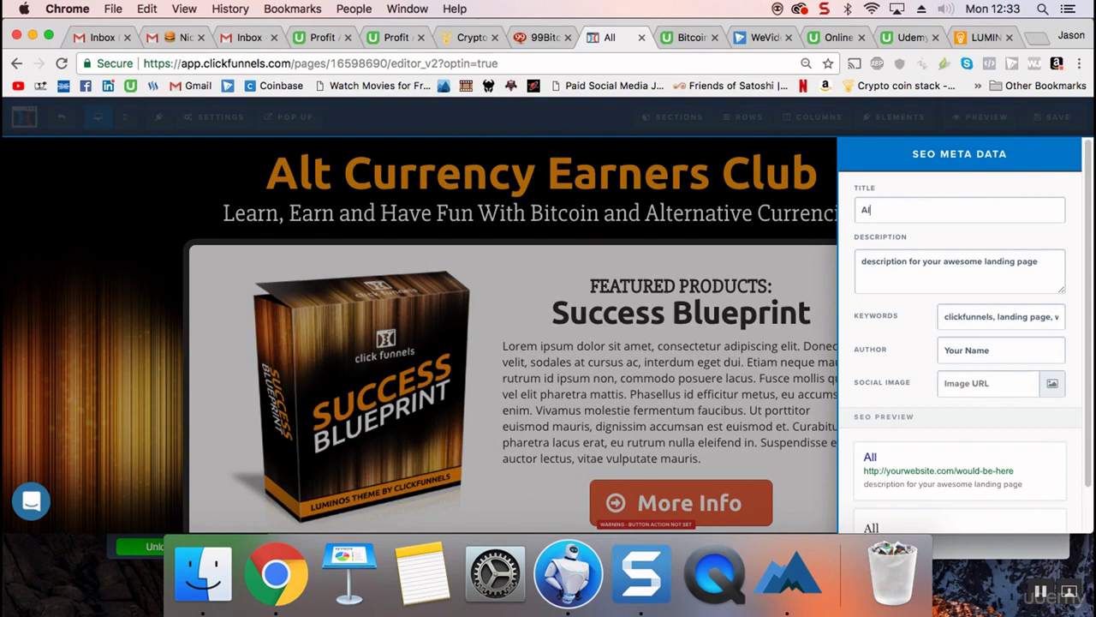
pyautogui.write('t Curren')
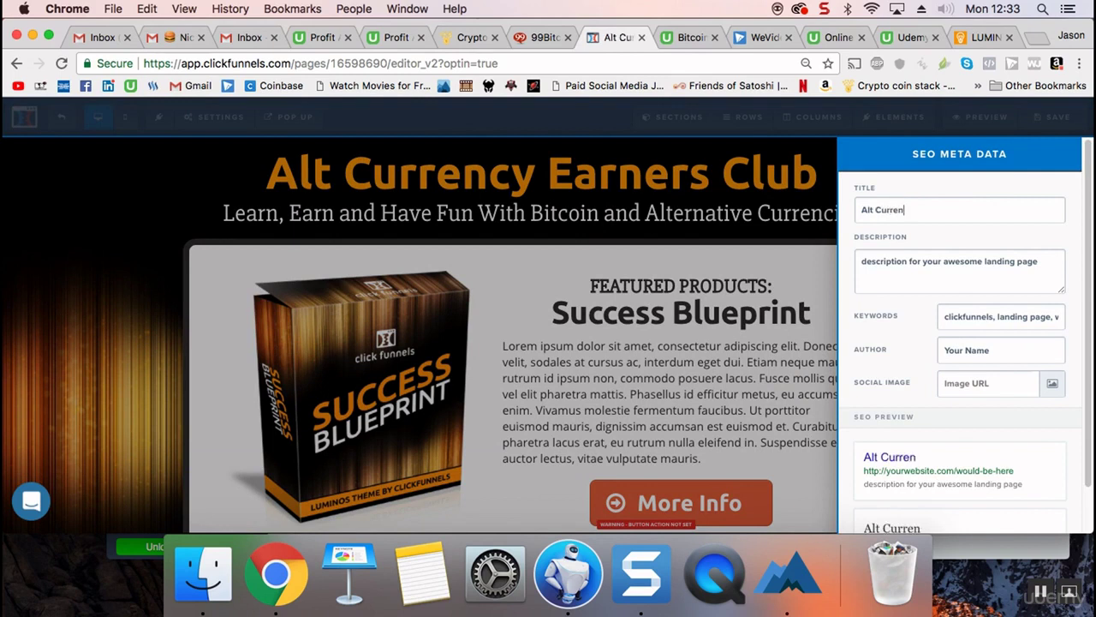
pyautogui.write('cy Earn')
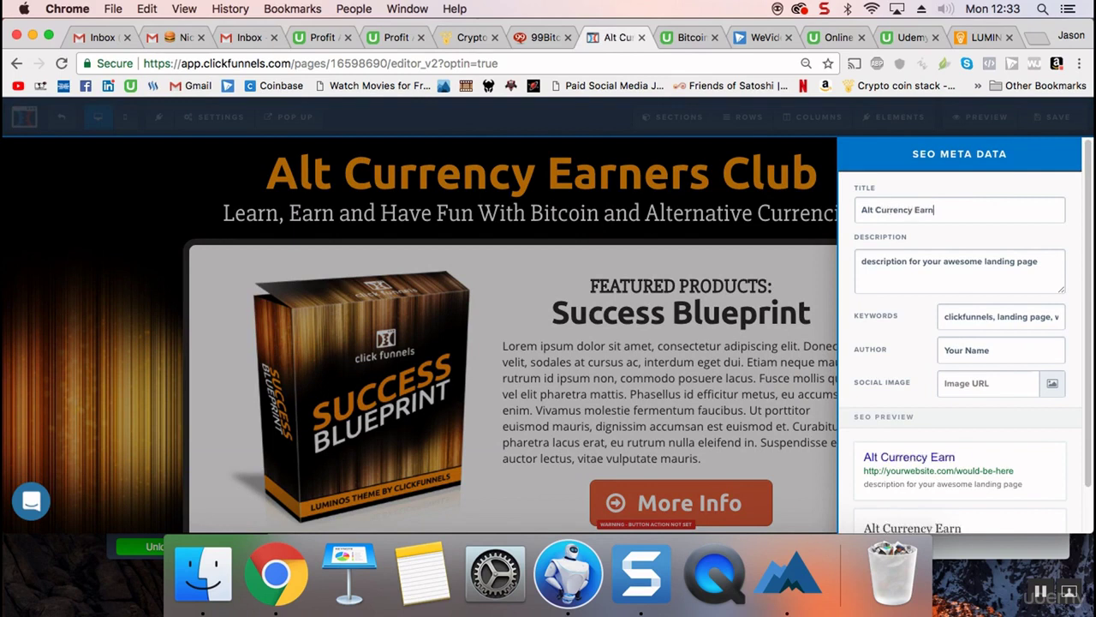
pyautogui.write('sers Club')
# Select the placeholder SEO description, and copy the club's description from the About section of the Altcurrencyearnersclub Facebook page.
pyautogui.tripleClick(977, 265)
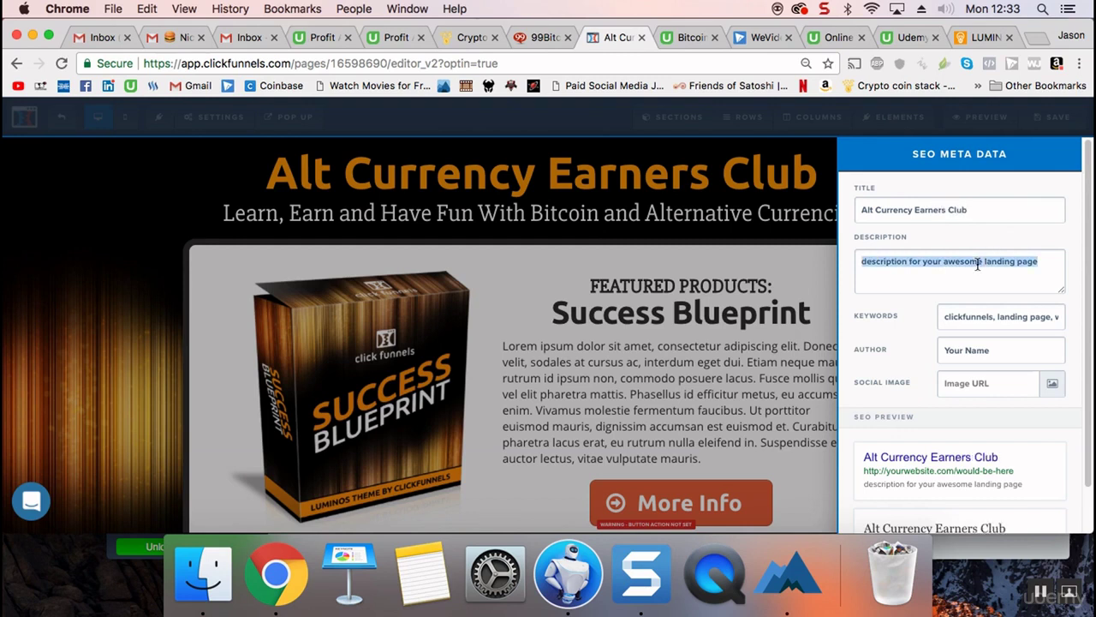
pyautogui.click(1038, 39)
pyautogui.write('fb')
pyautogui.press('Return')
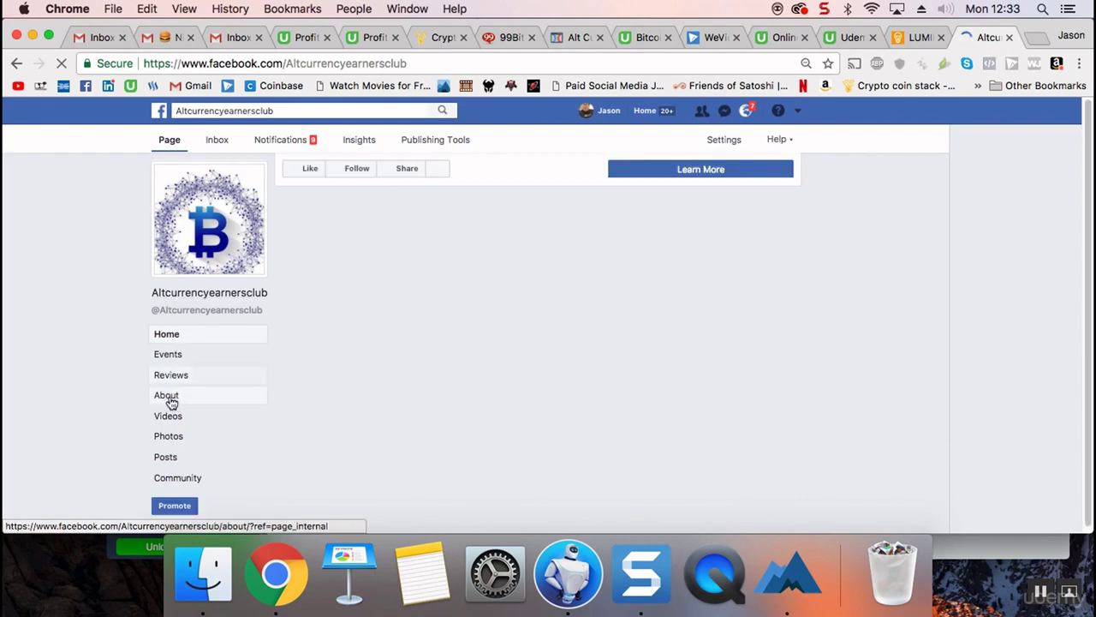
pyautogui.click(168, 396)
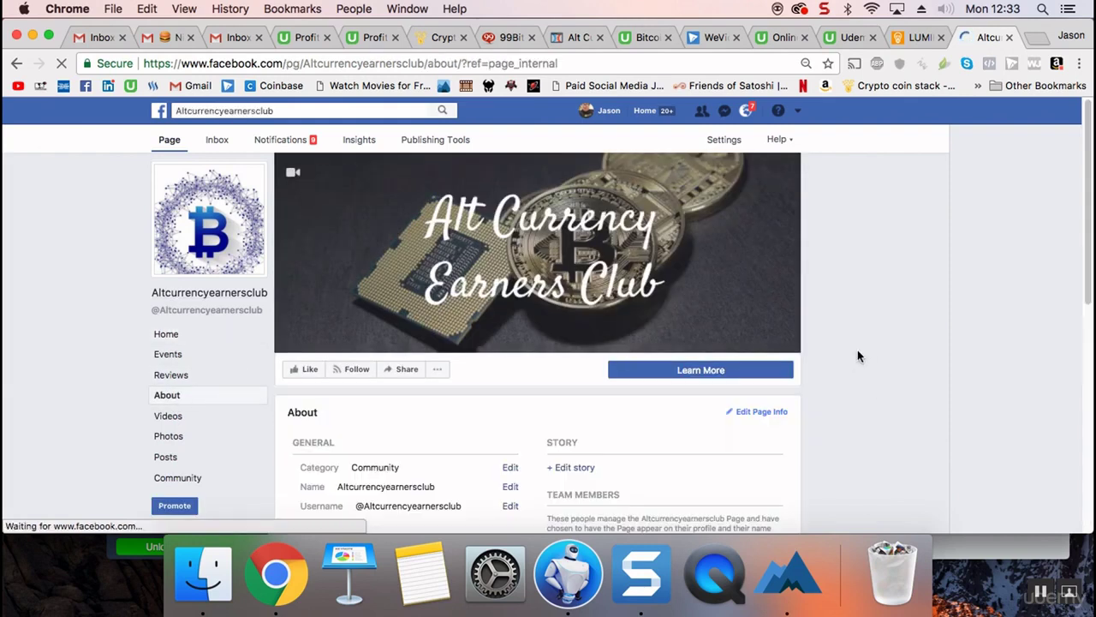
pyautogui.scroll(-10, 825, 345)
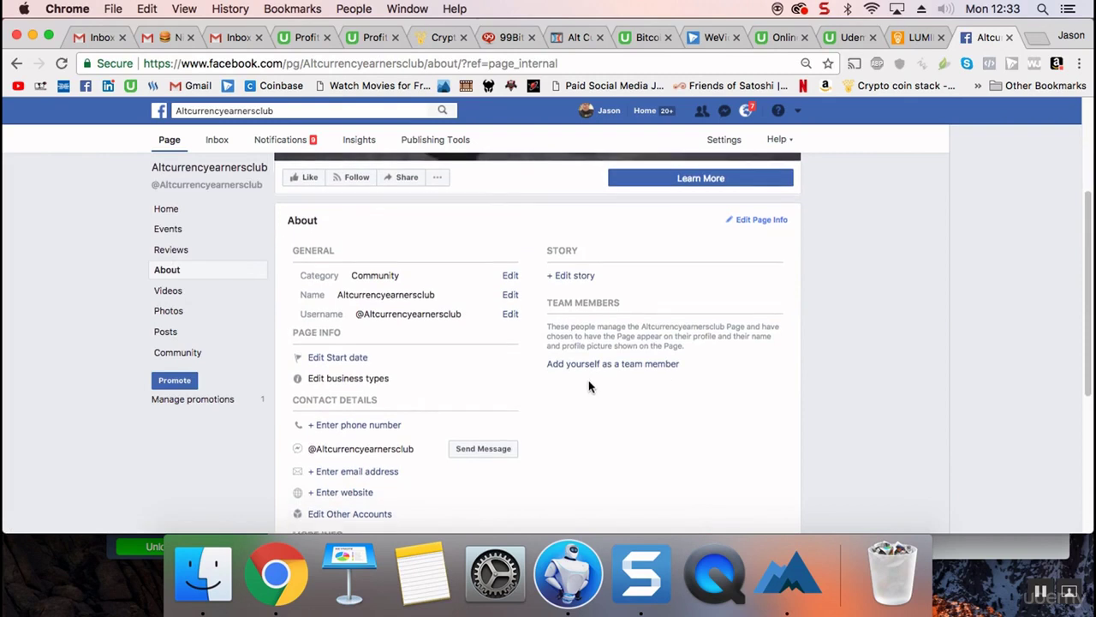
pyautogui.moveTo(429, 370)
pyautogui.moveTo(491, 367); pyautogui.dragTo(309, 351)
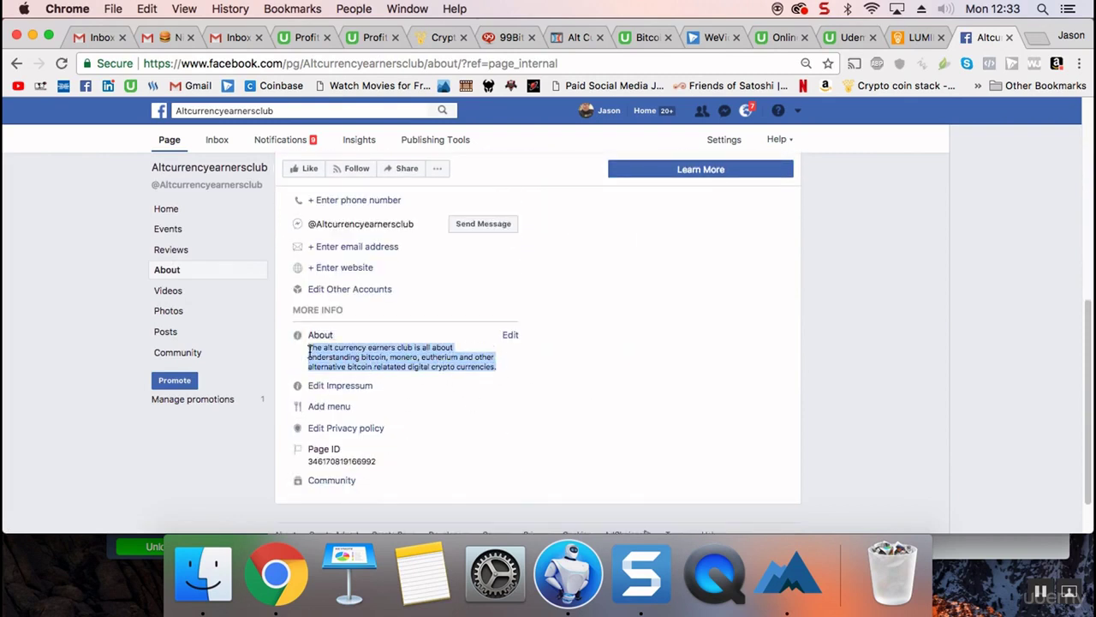
pyautogui.rightClick(332, 351)
pyautogui.click(351, 381)
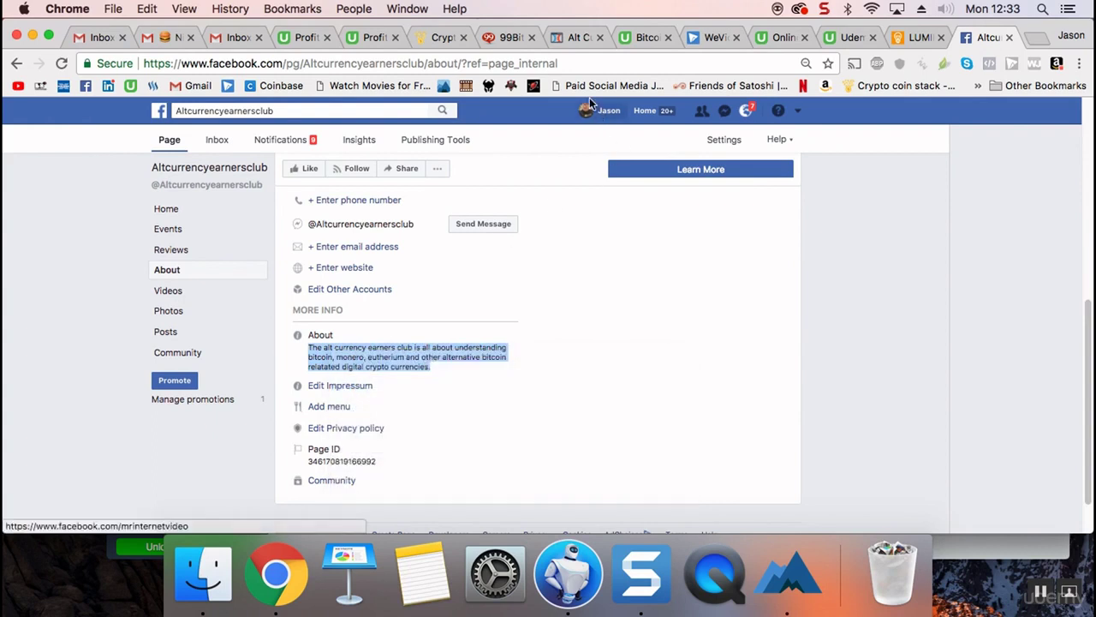
# Replace the placeholder SEO description in ClickFunnels with the copied Facebook About text, ending with a line break.
pyautogui.click(572, 37)
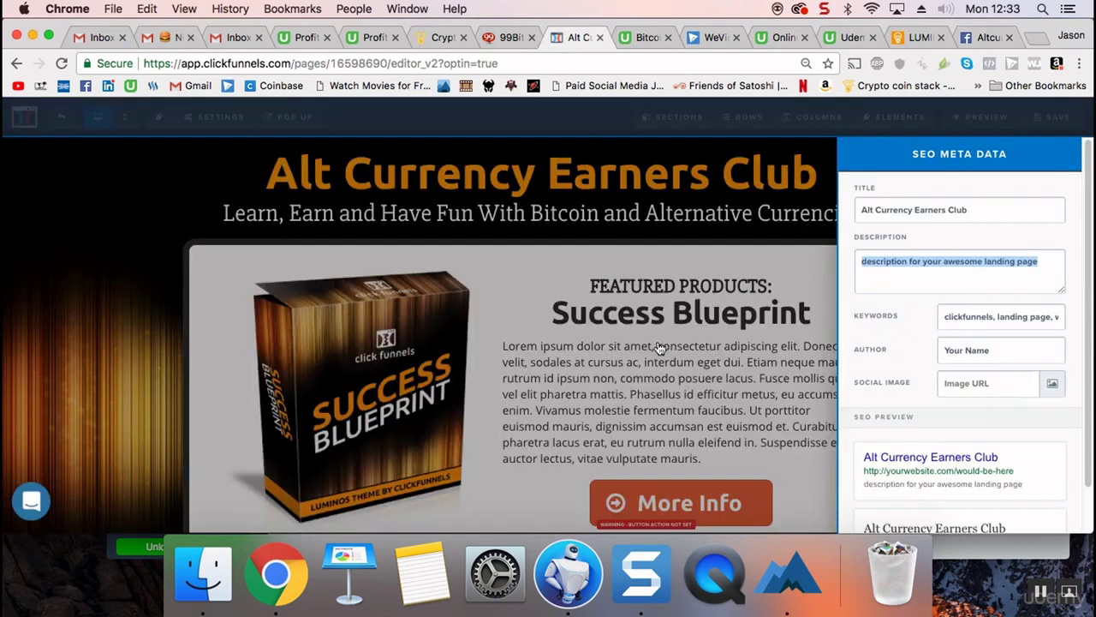
pyautogui.rightClick(926, 266)
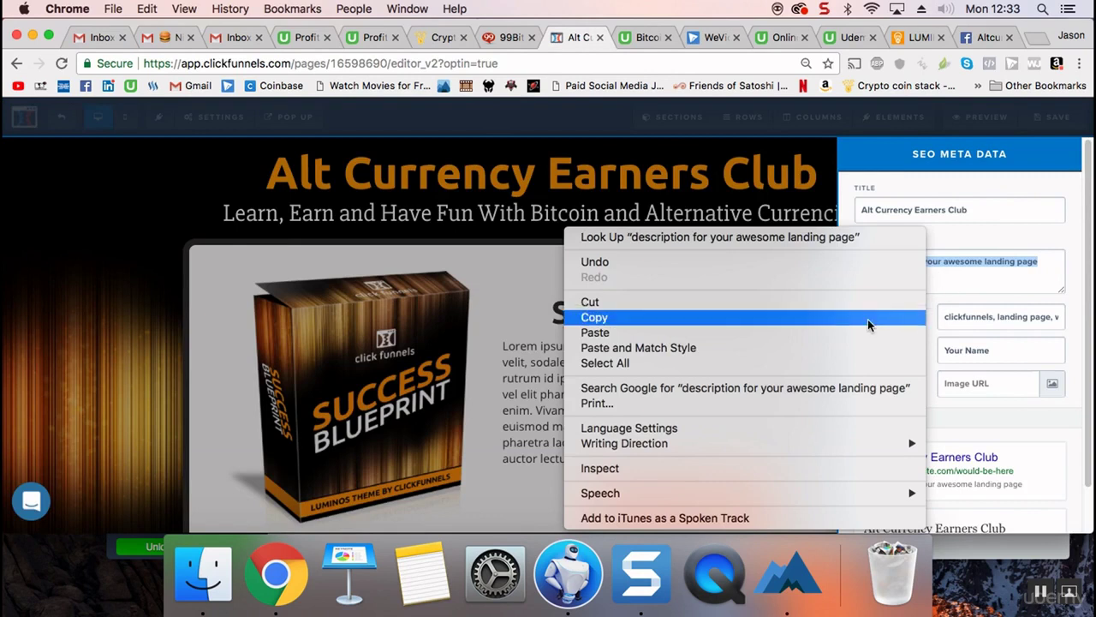
pyautogui.click(810, 335)
pyautogui.press('Return')
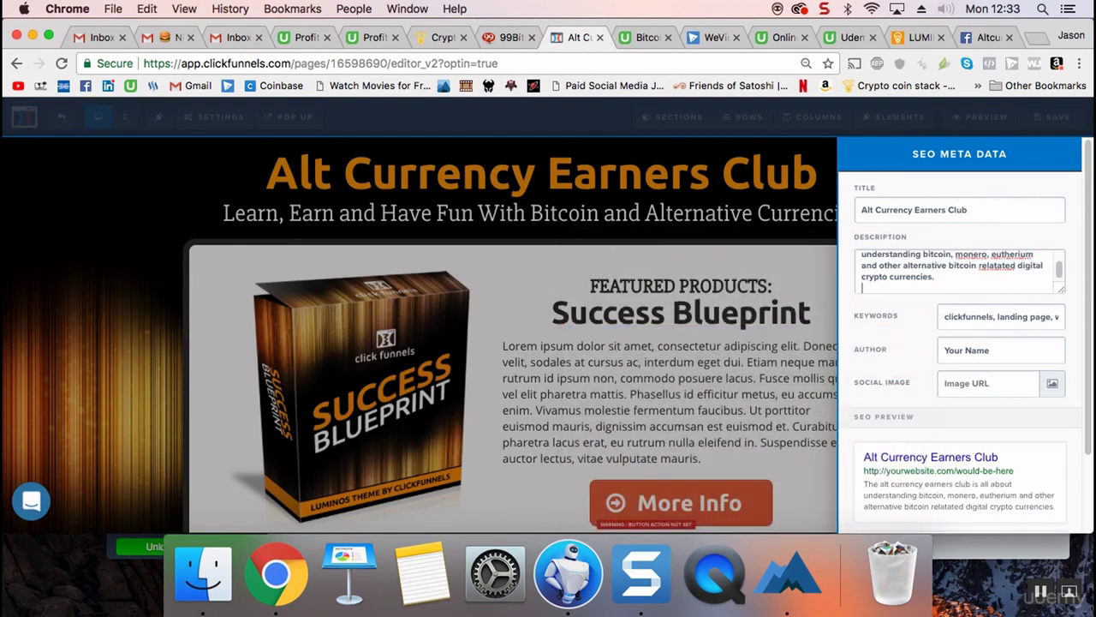
pyautogui.scroll(-2, 971, 468)
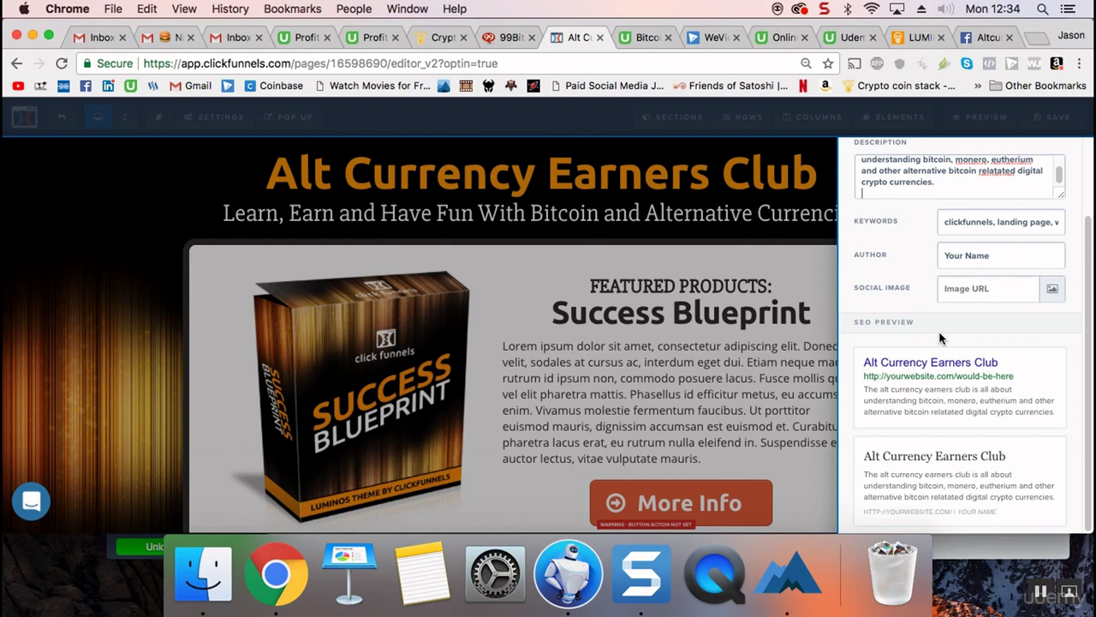
# Save the Altcurrencyearnersclub Facebook page's profile picture to the Downloads folder as a JPEG image named "bt".
pyautogui.click(970, 38)
pyautogui.click(582, 322)
pyautogui.scroll(5, 514, 316)
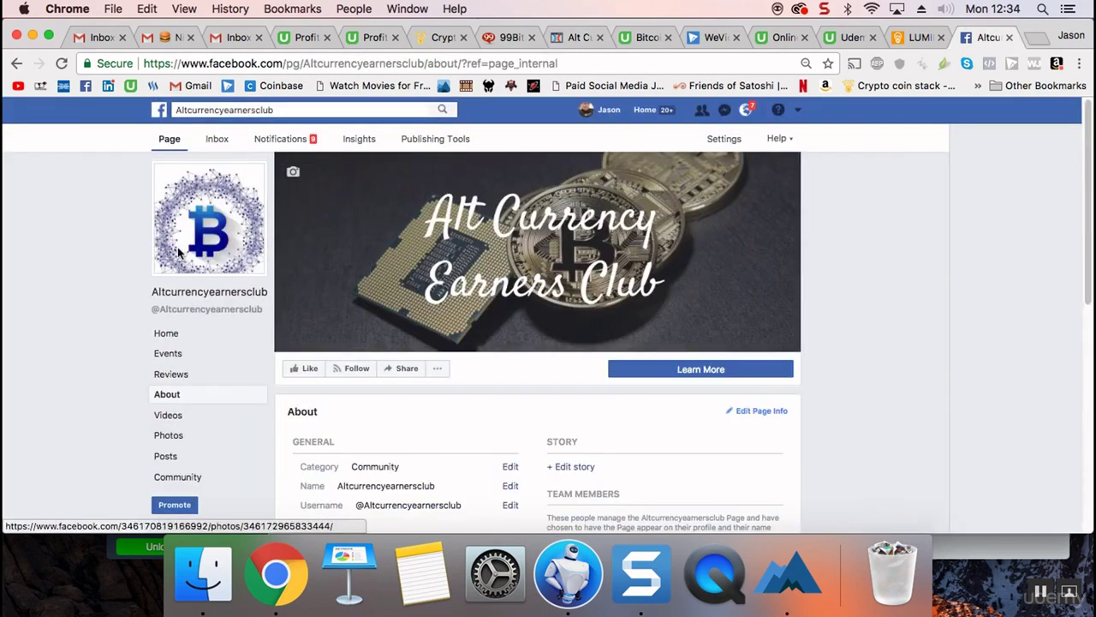
pyautogui.click(218, 244)
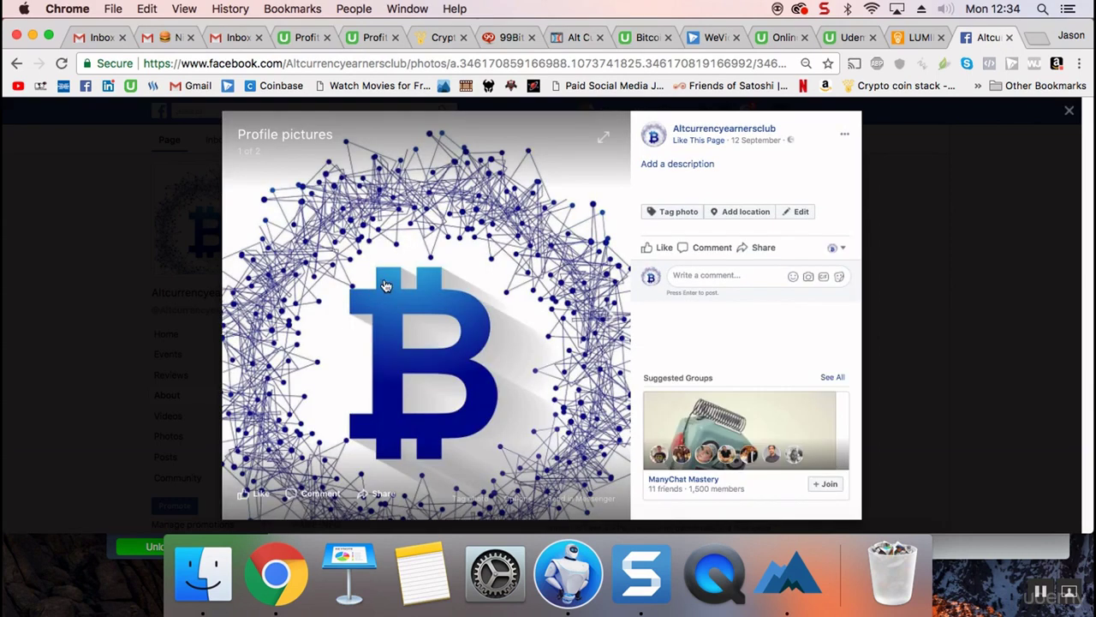
pyautogui.rightClick(386, 286)
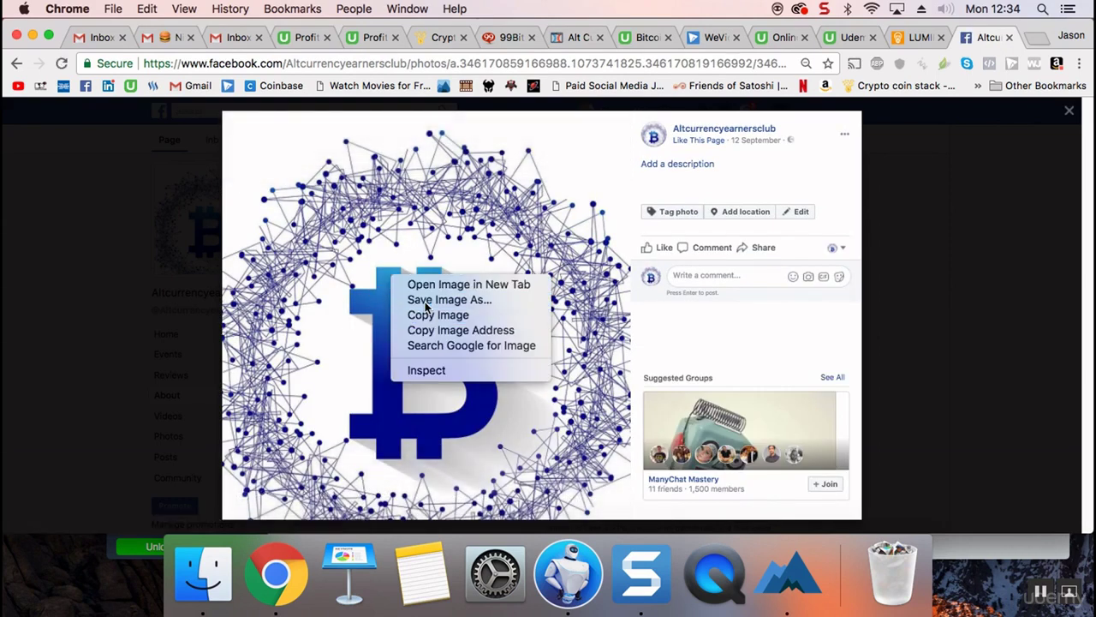
pyautogui.click(424, 302)
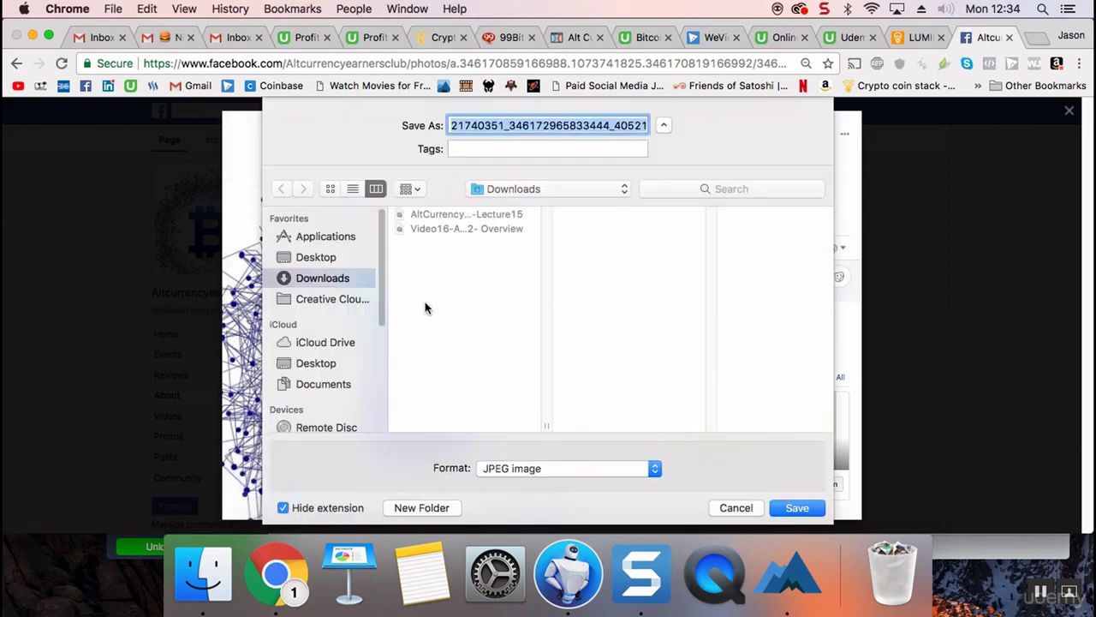
pyautogui.write('bt')
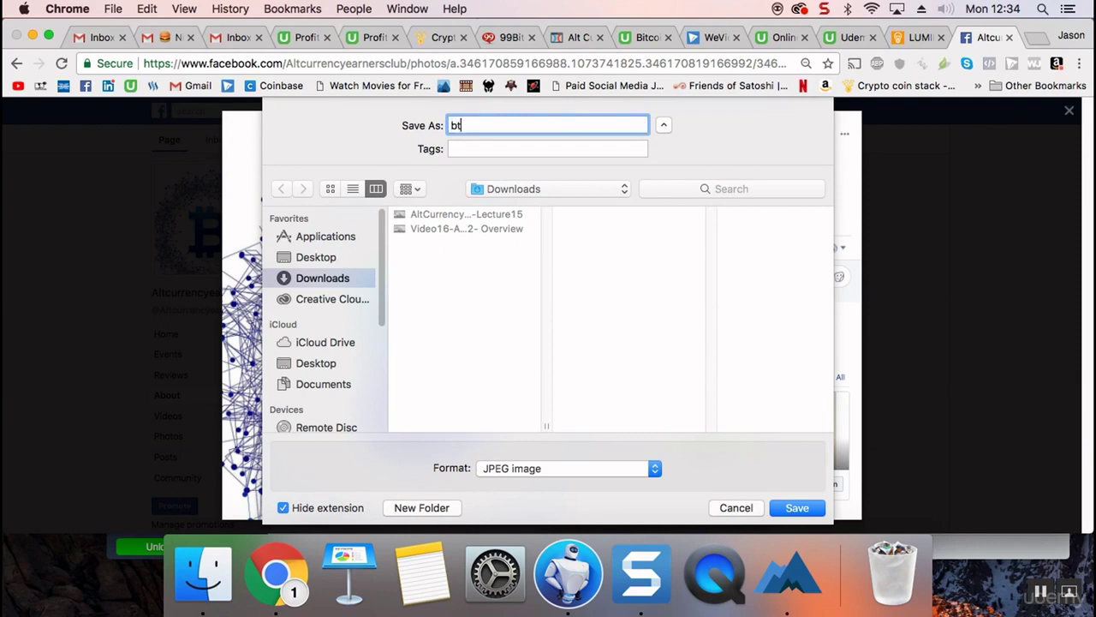
pyautogui.press('Return')
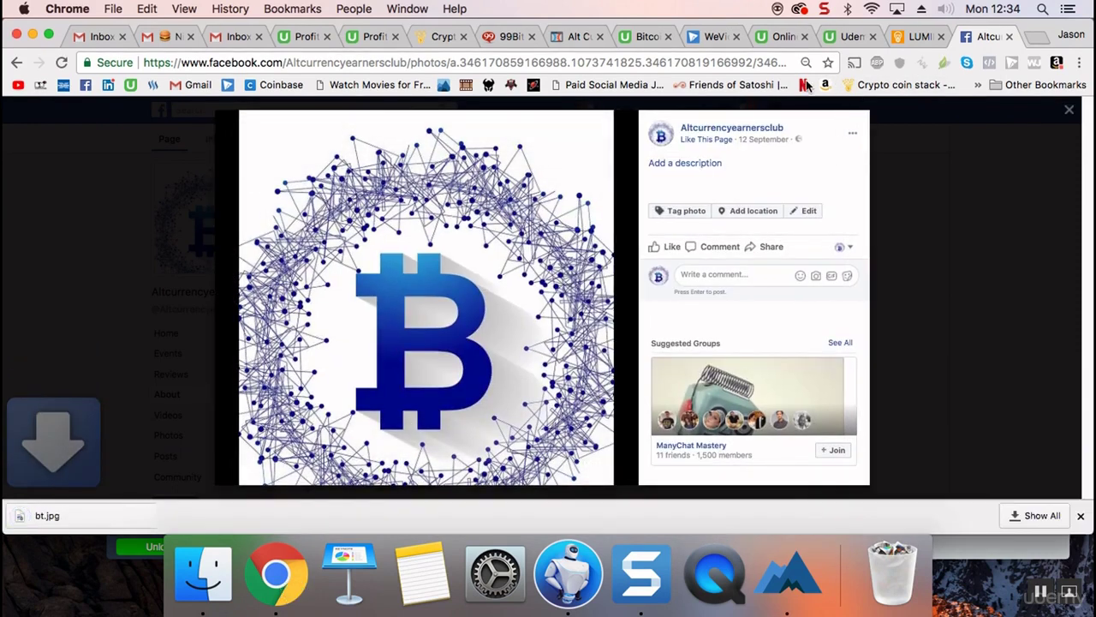
# Switch to the ClickFunnels editor, upload bt.jpg to the image library and set it as the page's social image.
pyautogui.click(574, 36)
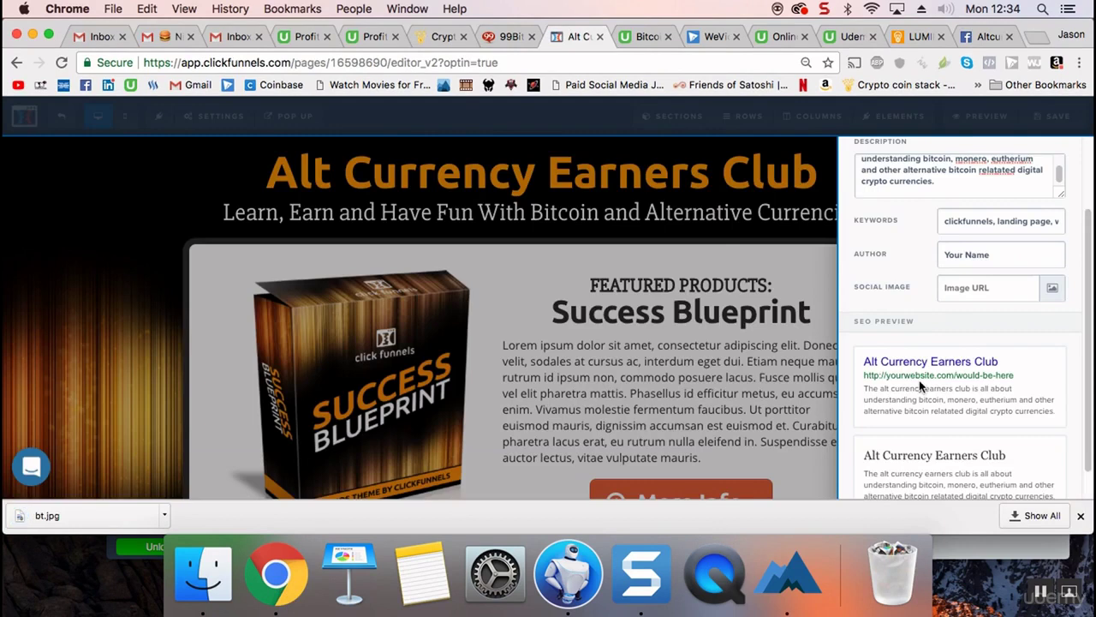
pyautogui.click(1049, 289)
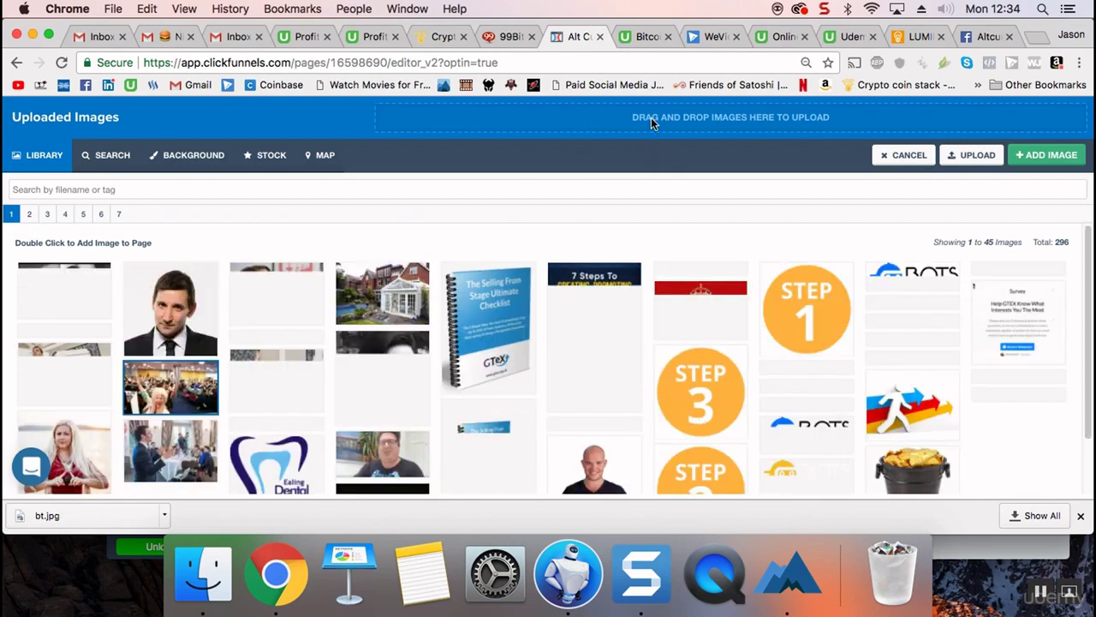
pyautogui.moveTo(644, 125); pyautogui.dragTo(642, 124)
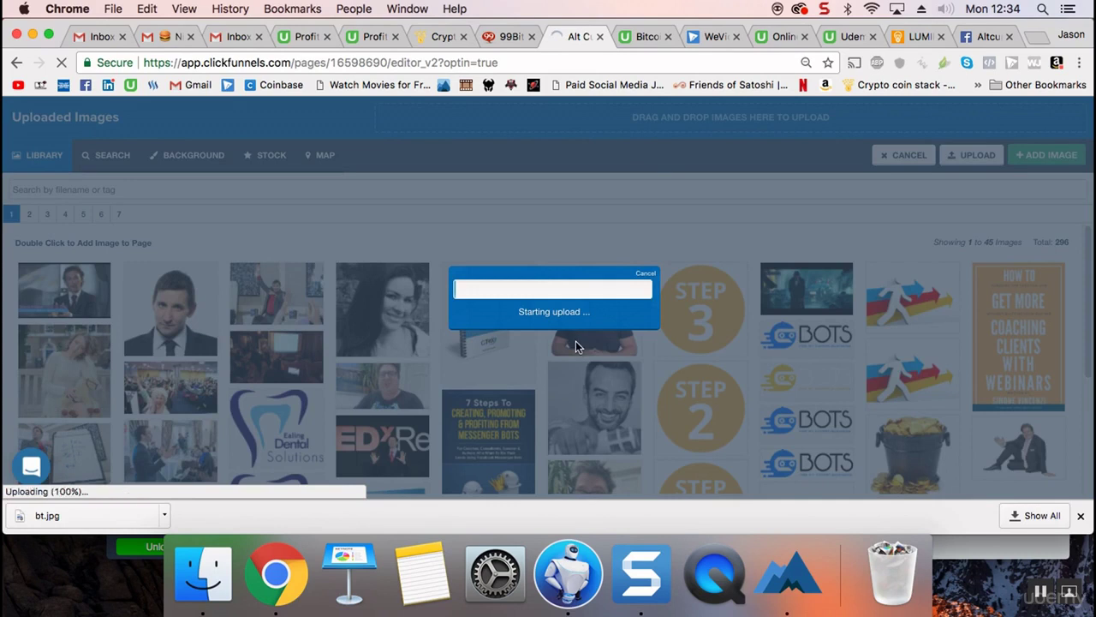
pyautogui.click(1082, 519)
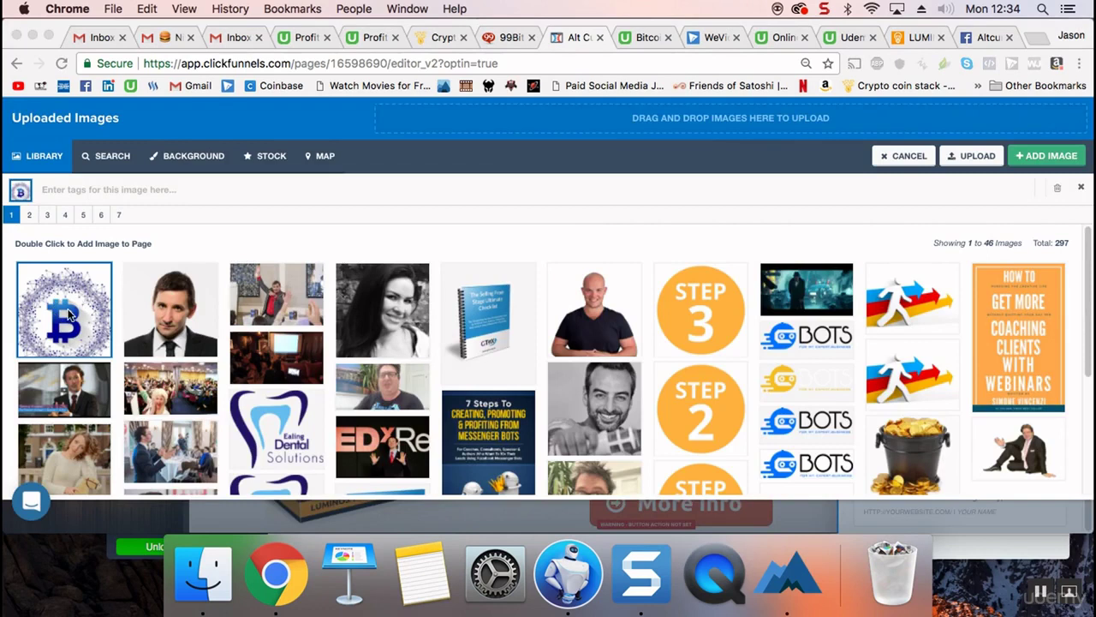
pyautogui.click(76, 313)
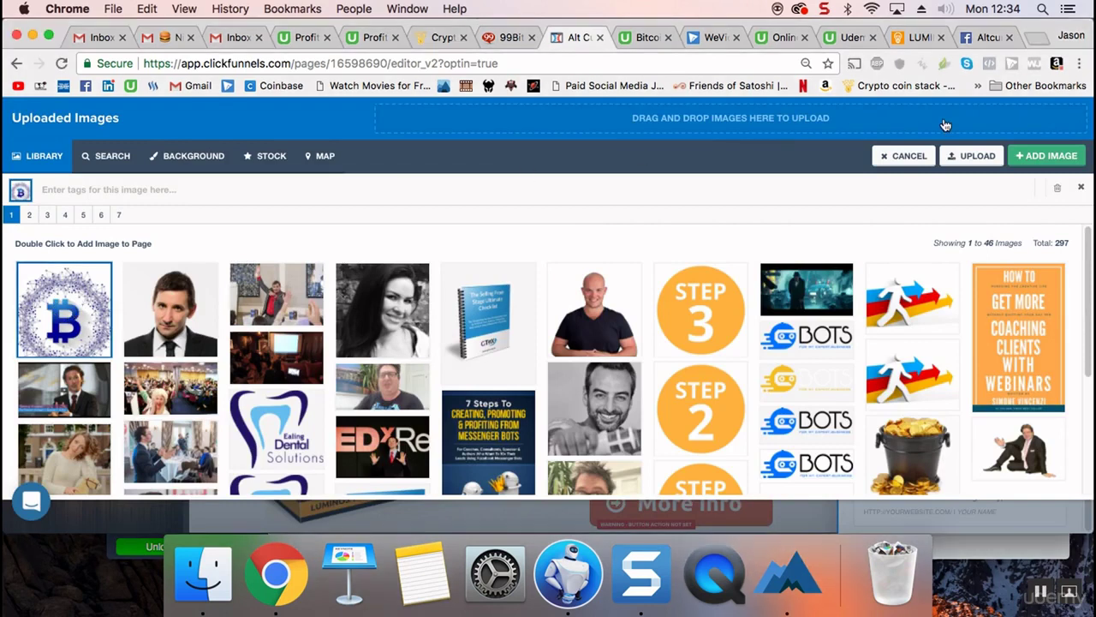
pyautogui.click(1043, 155)
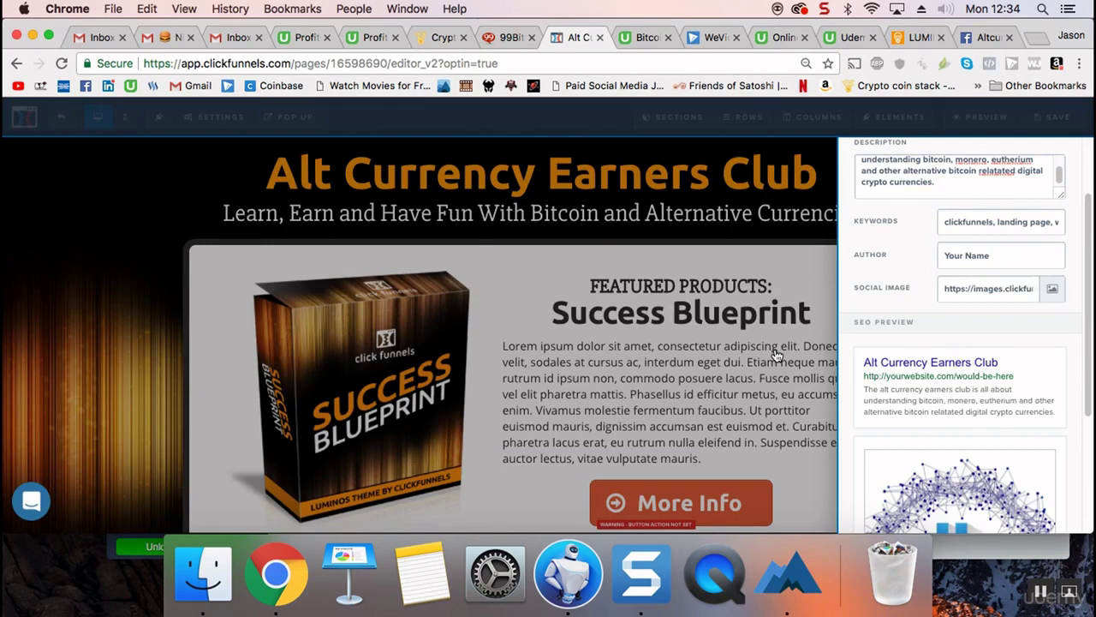
pyautogui.scroll(-5, 995, 411)
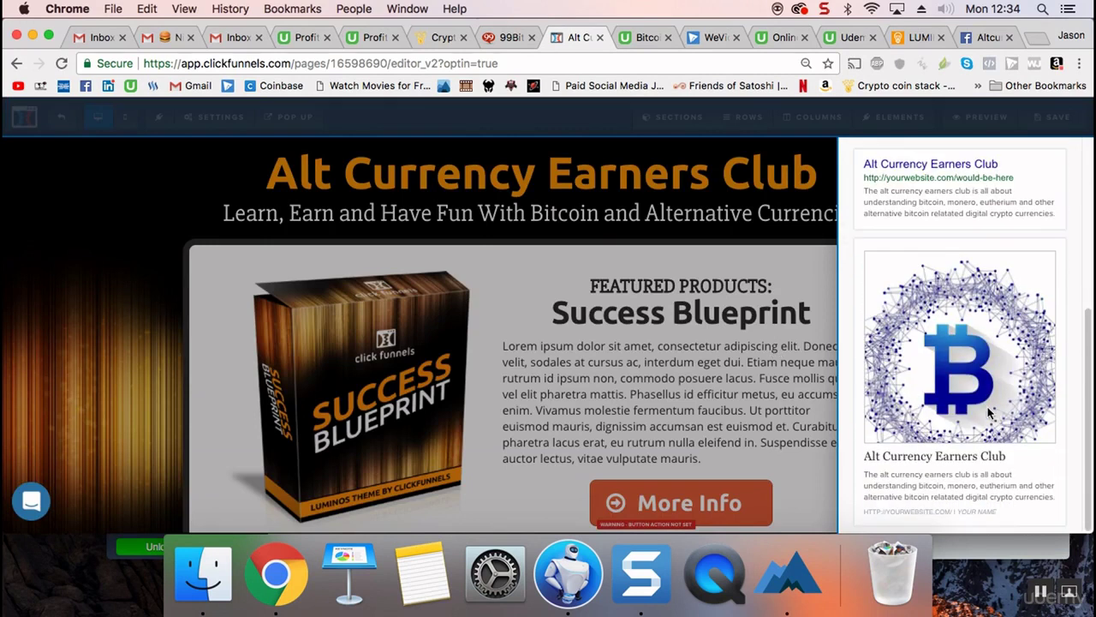
# Extend the SEO title after "Alt Currency Earners Club" with " - Bitcoin, Monero,".
pyautogui.scroll(6, 989, 413)
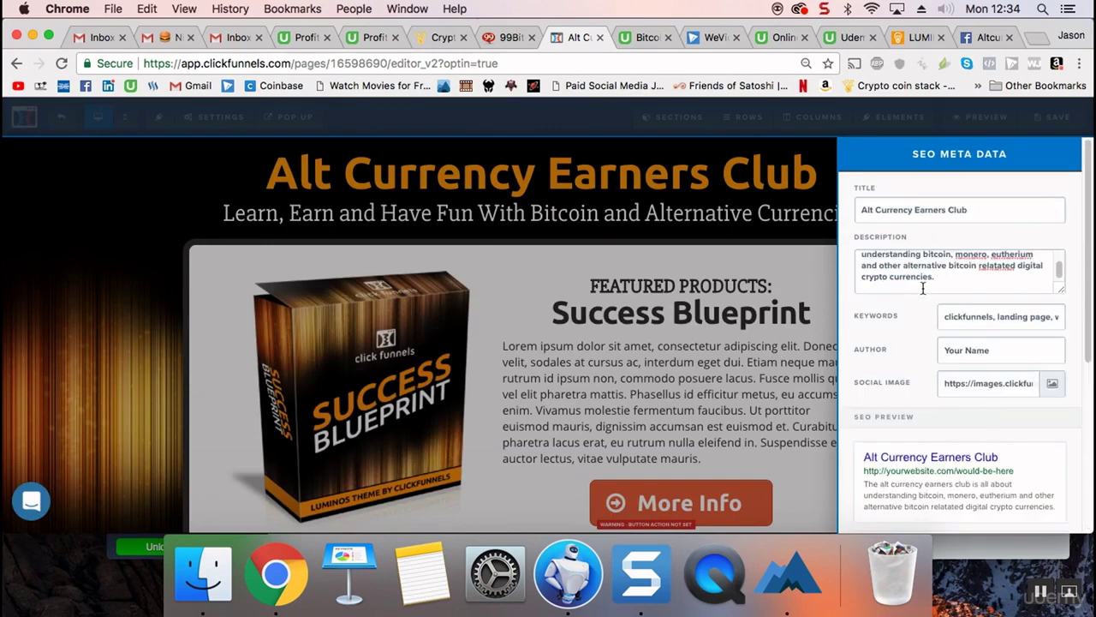
pyautogui.scroll(1, 933, 286)
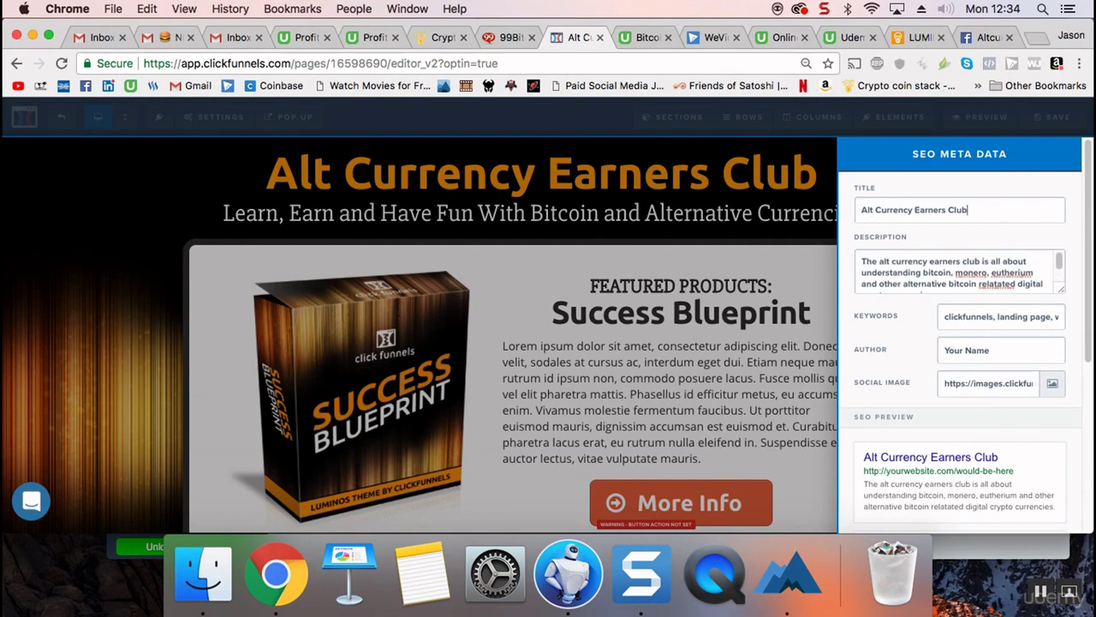
pyautogui.write('coin, Monero')
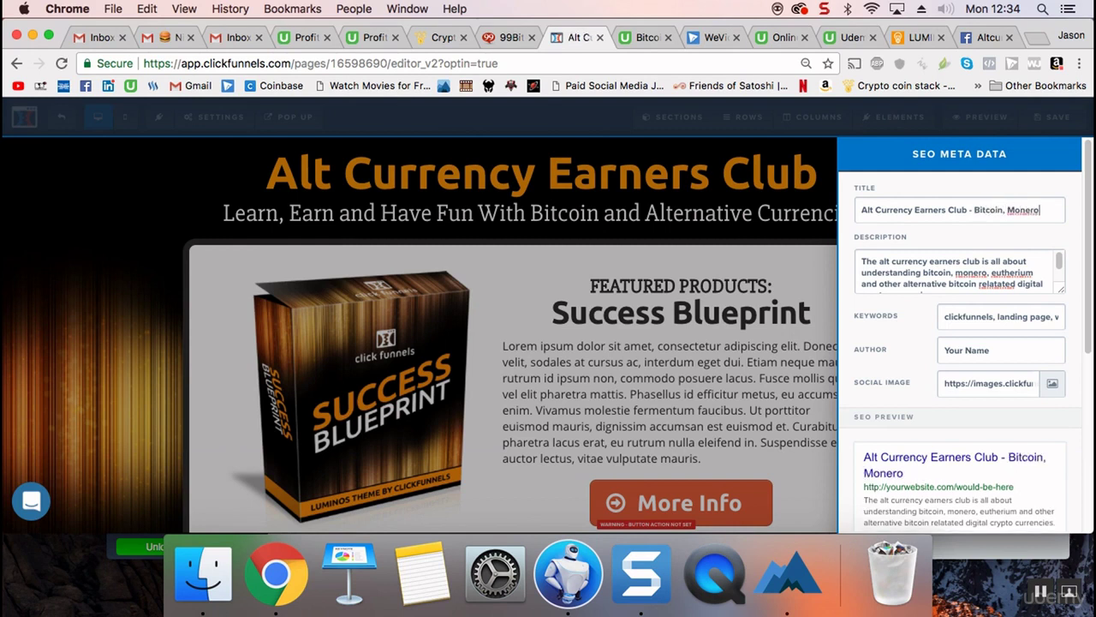
# Check the 99Bitcoins site's page title as a wording reference, and return to the ClickFunnels editor.
pyautogui.click(493, 37)
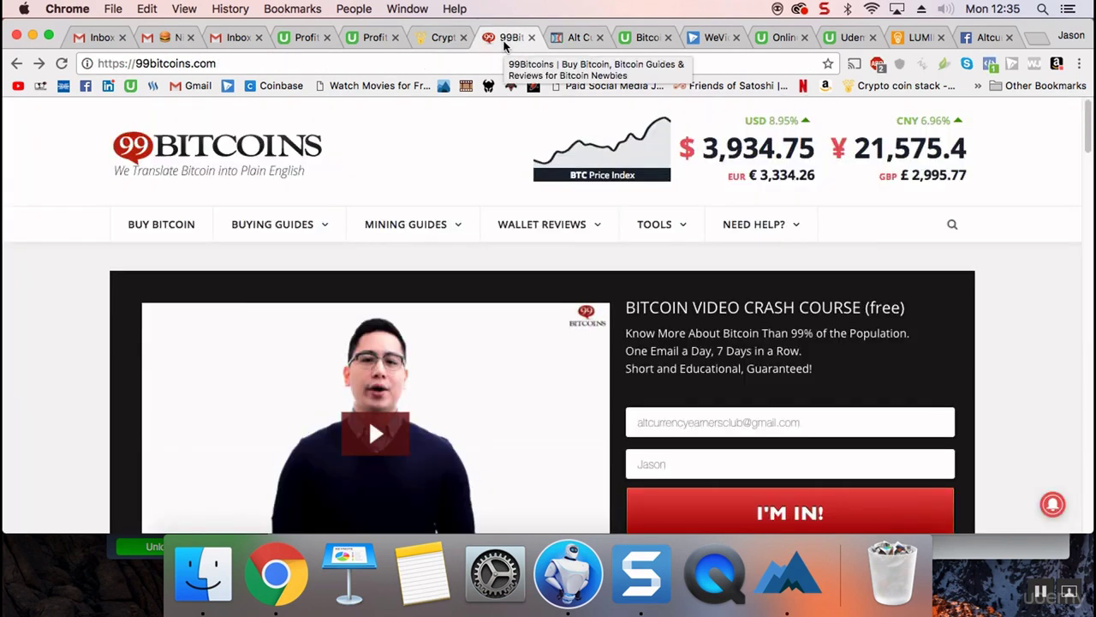
pyautogui.click(976, 36)
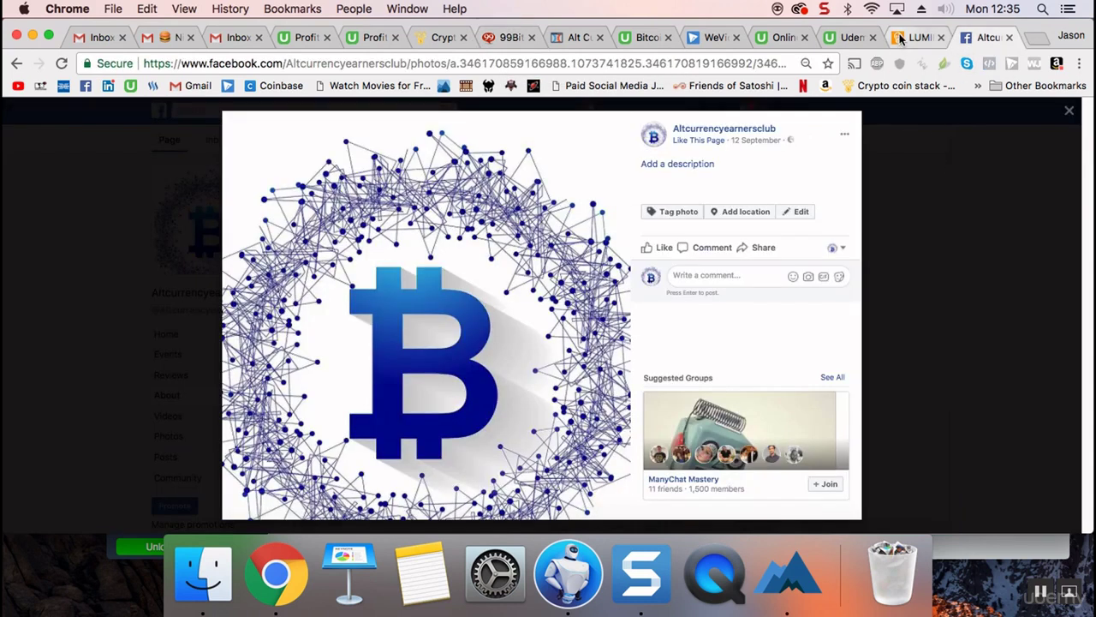
pyautogui.click(559, 43)
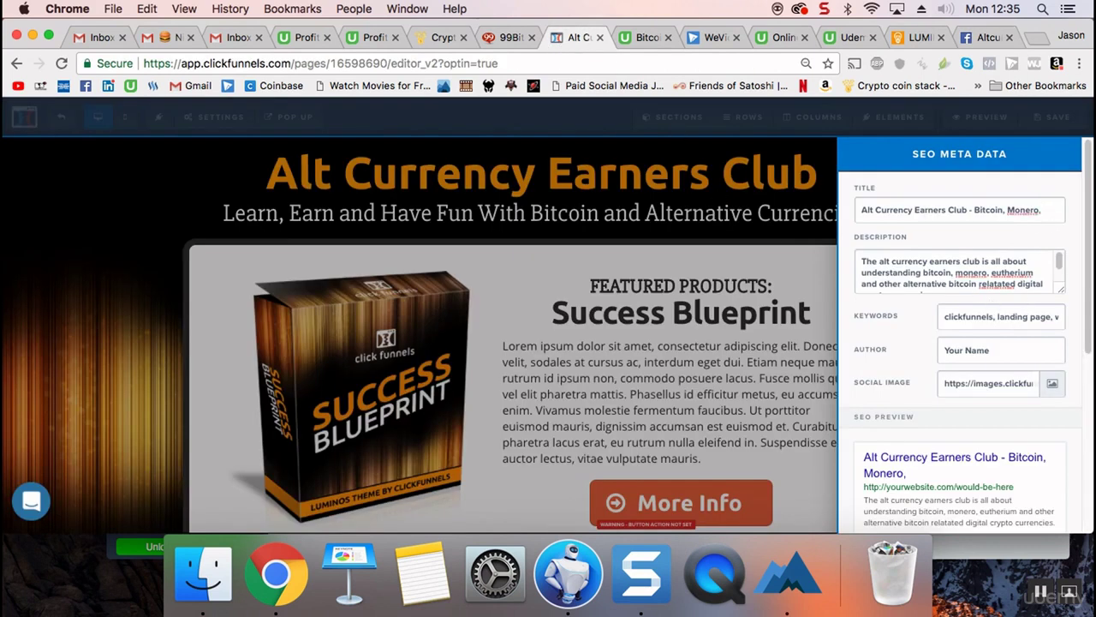
# Complete the SEO title with "Eurtherium Guide For Newbies and lots more/" after "Monero,".
pyautogui.write('urtheriu')
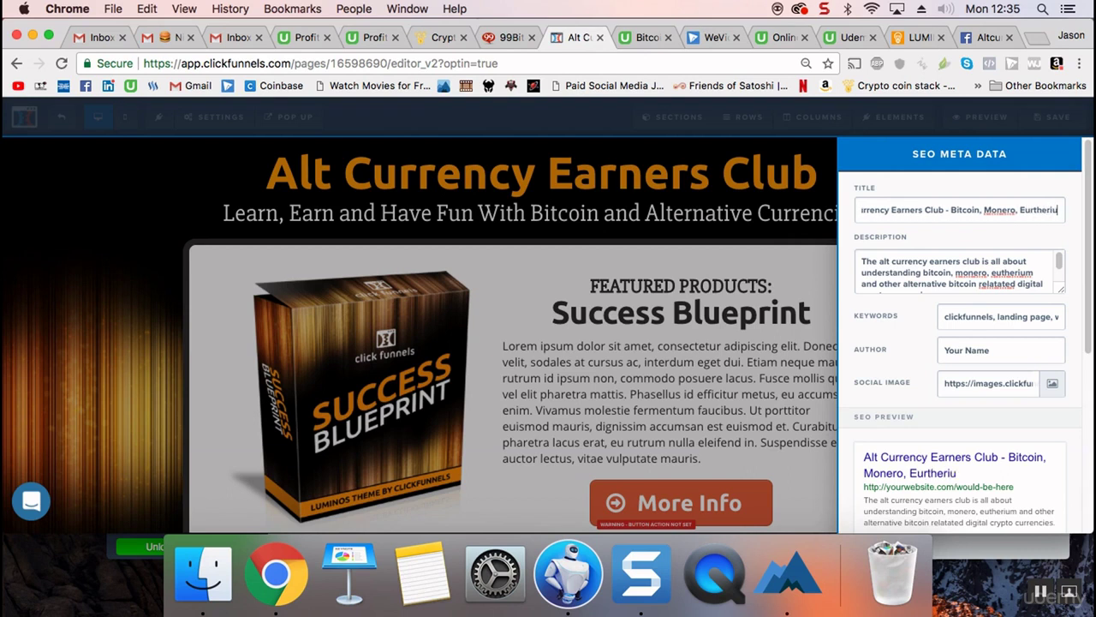
pyautogui.write('m Guid')
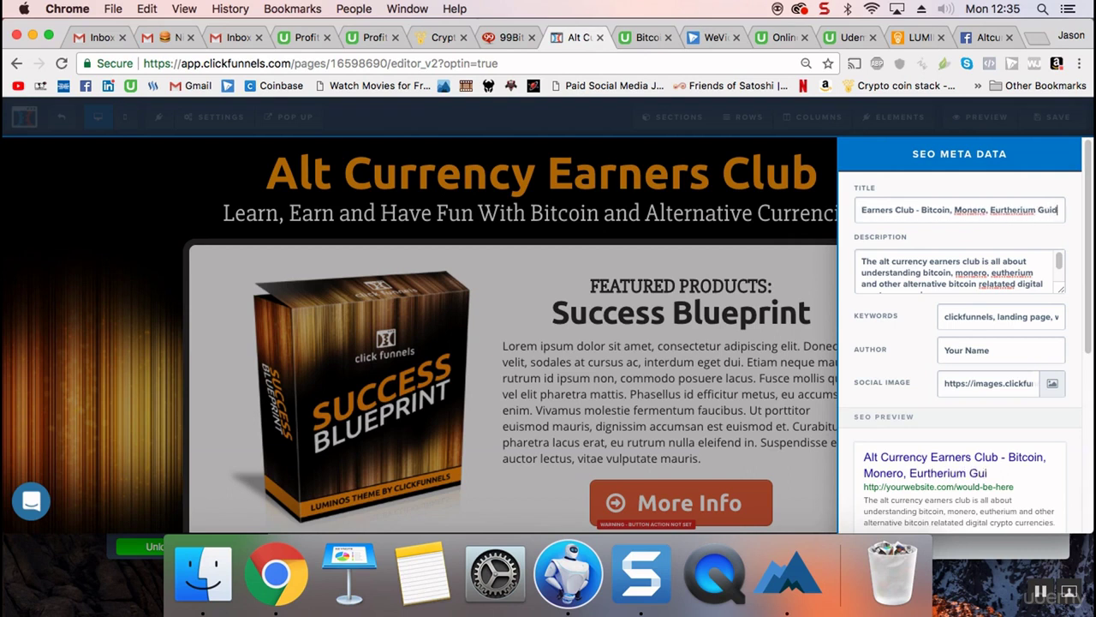
pyautogui.write('e For Ne')
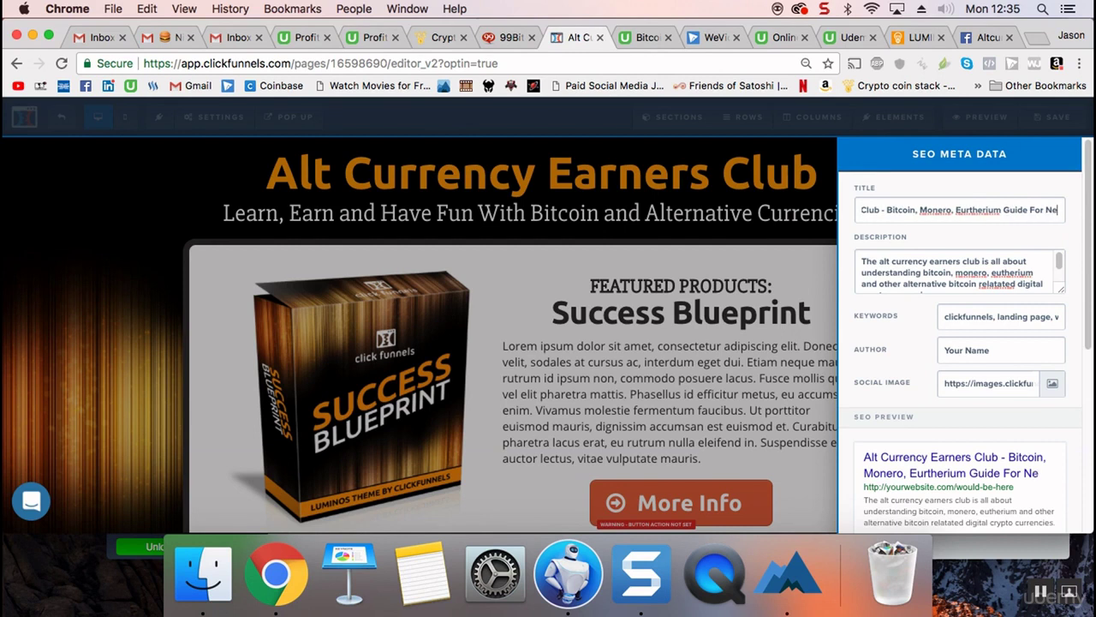
pyautogui.write('wbies and')
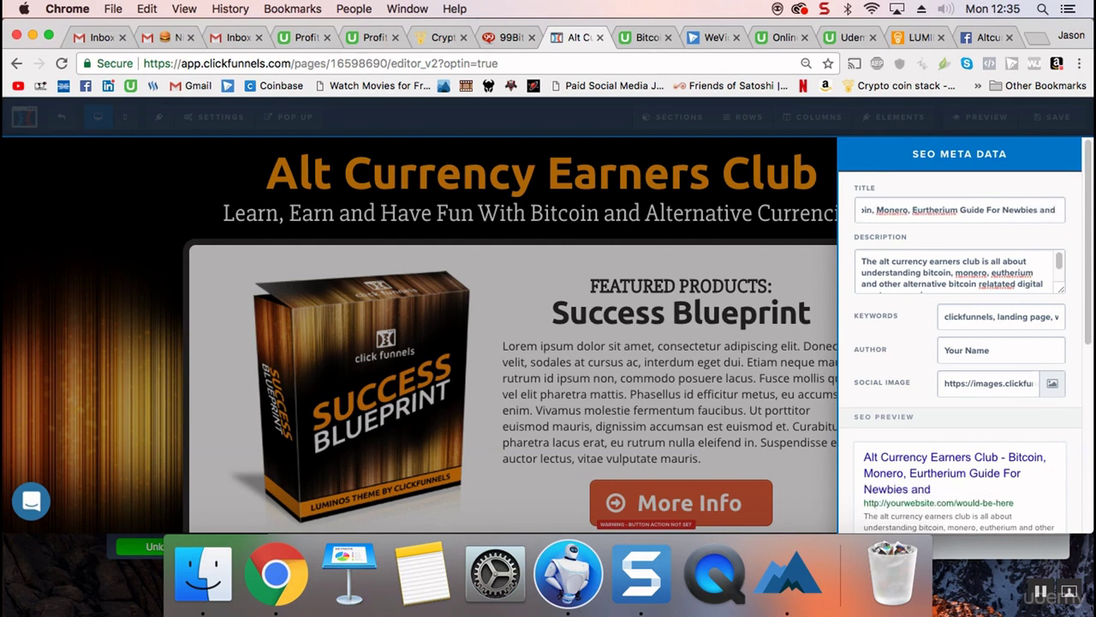
pyautogui.write(' lots mmor')
pyautogui.press('BackSpace')
pyautogui.press('BackSpace')
pyautogui.press('BackSpace')
pyautogui.press('BackSpace')
pyautogui.press('BackSpace')
pyautogui.write('more/')
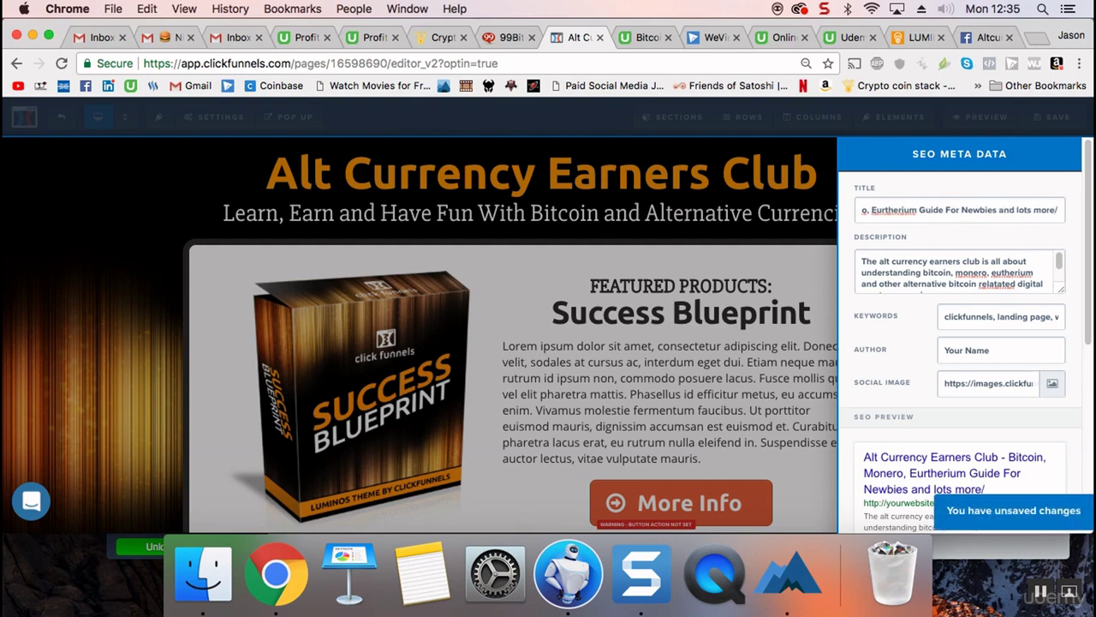
# Replace the SEO keywords with "bitcoin, monero, eutherium, alt currency earners club, crypto currency, currency".
pyautogui.click(972, 310)
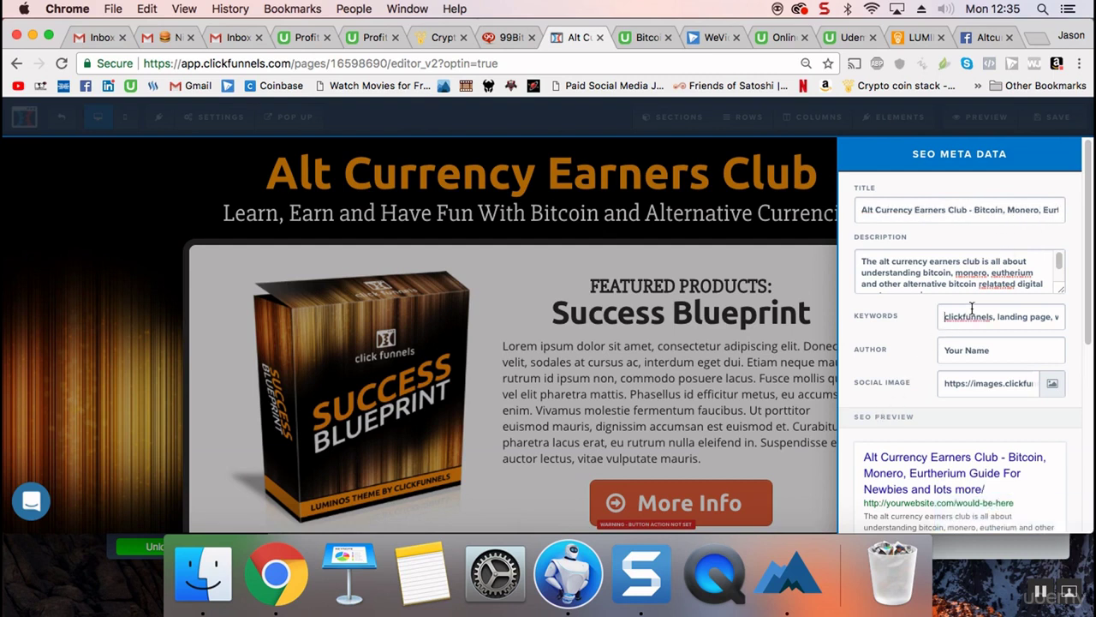
pyautogui.press('super+a')
pyautogui.write('bitcoin,monero, a')
pyautogui.click(976, 315)
pyautogui.write('eutherium, alt curren')
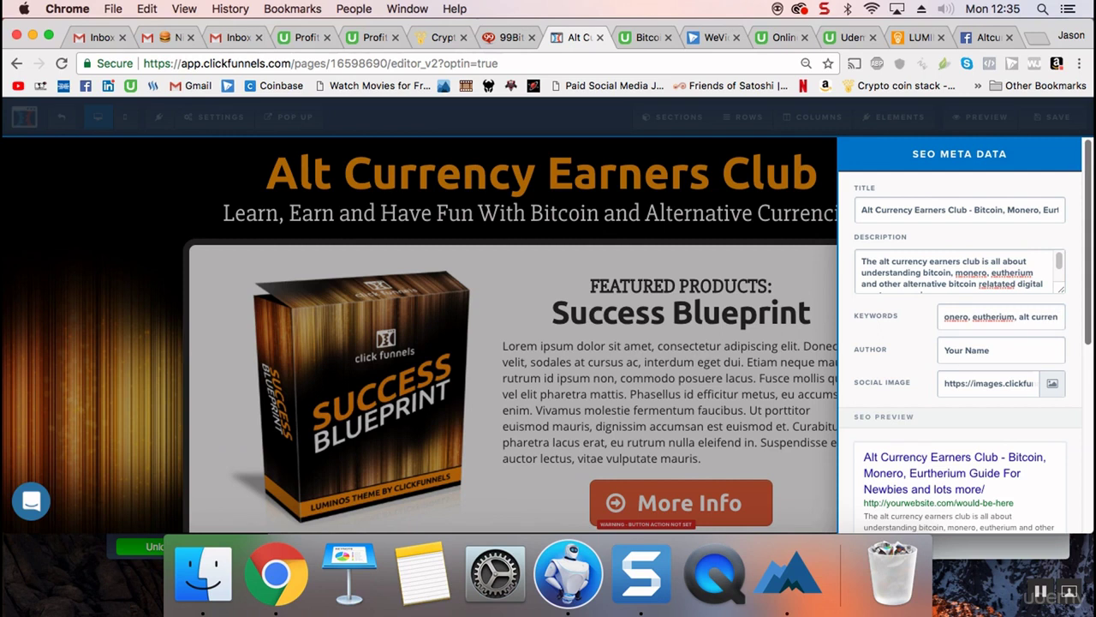
pyautogui.write('cy')
pyautogui.press('BackSpace')
pyautogui.press('BackSpace')
pyautogui.write('cy earners club,')
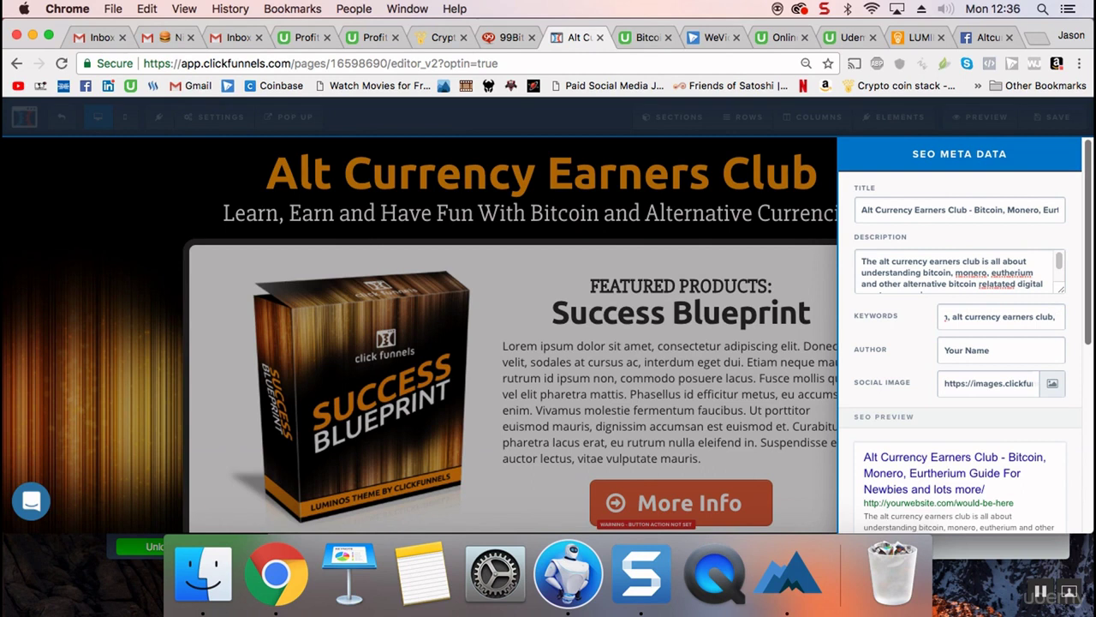
pyautogui.write(' crypto currency, currency')
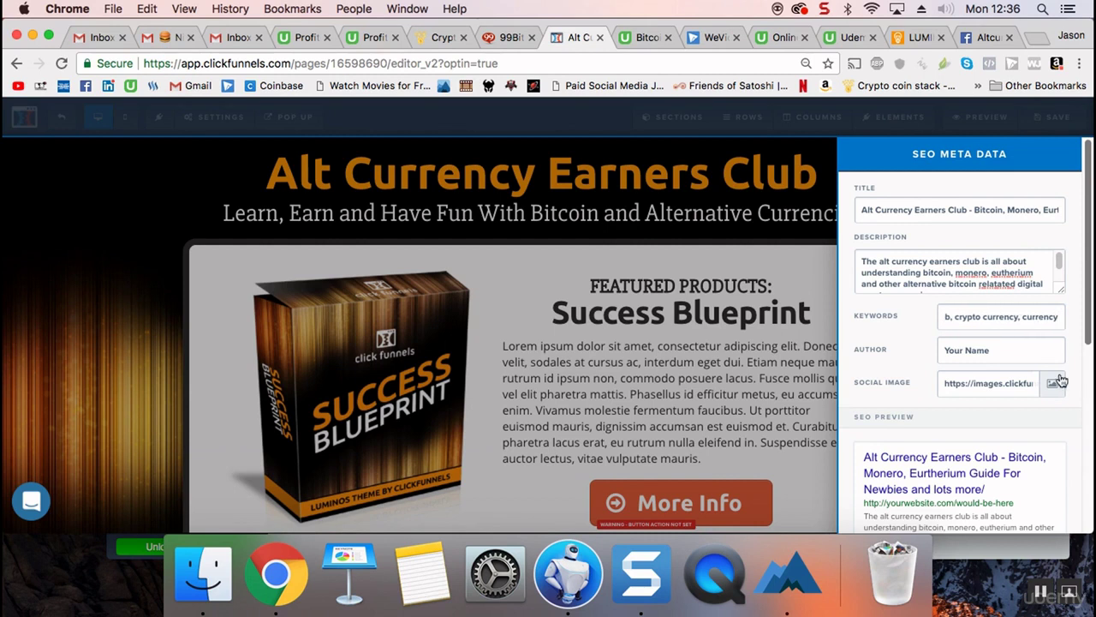
# Replace the placeholder author with the author's full name and review the SEO preview.
pyautogui.doubleClick(941, 351)
pyautogui.write('Jason Cohen')
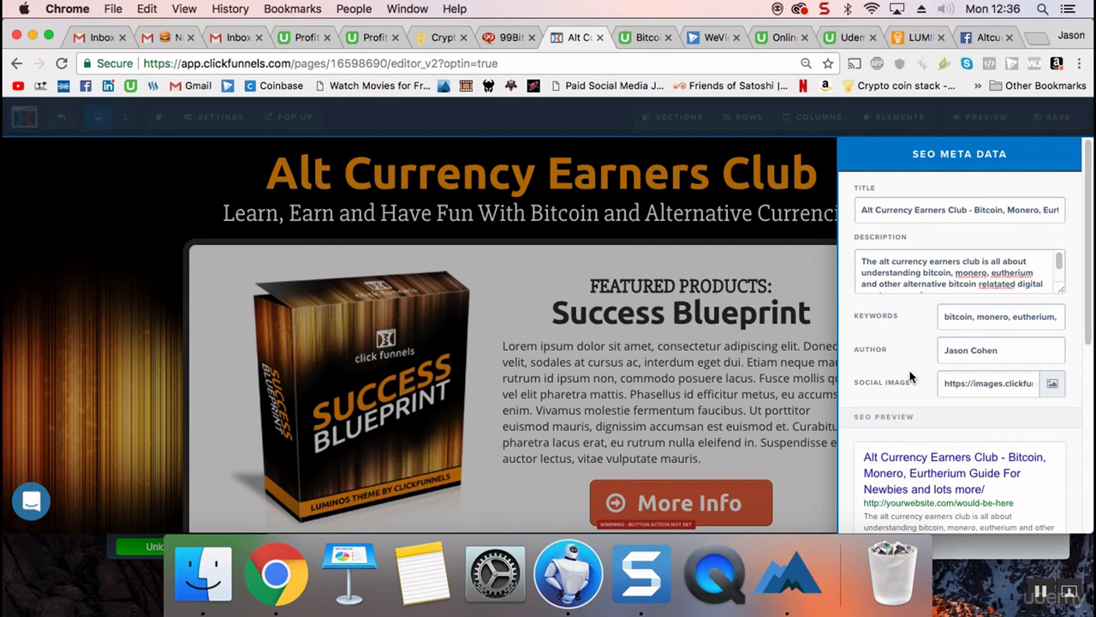
pyautogui.scroll(-6, 911, 377)
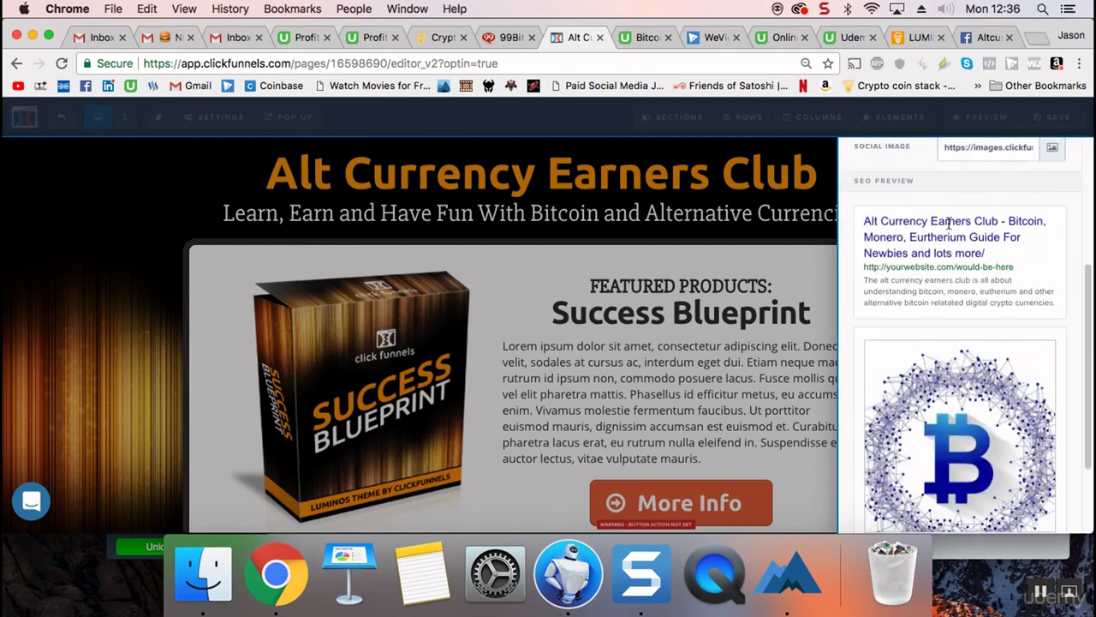
pyautogui.scroll(-2, 955, 319)
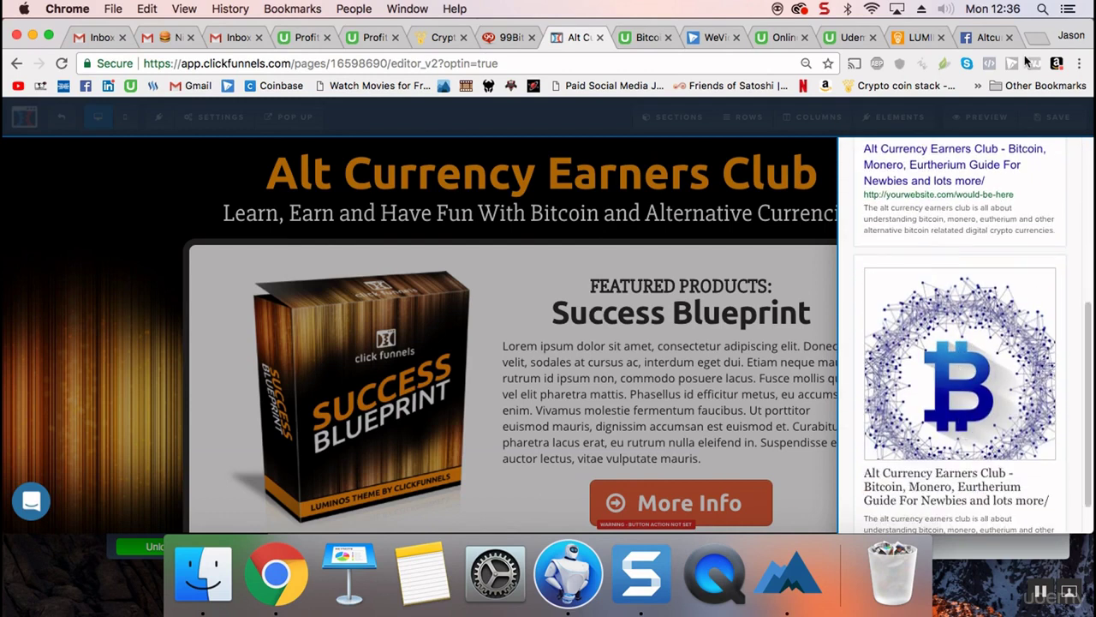
# Open Google in a new browser tab and search for "bitcoin guide".
pyautogui.click(1036, 37)
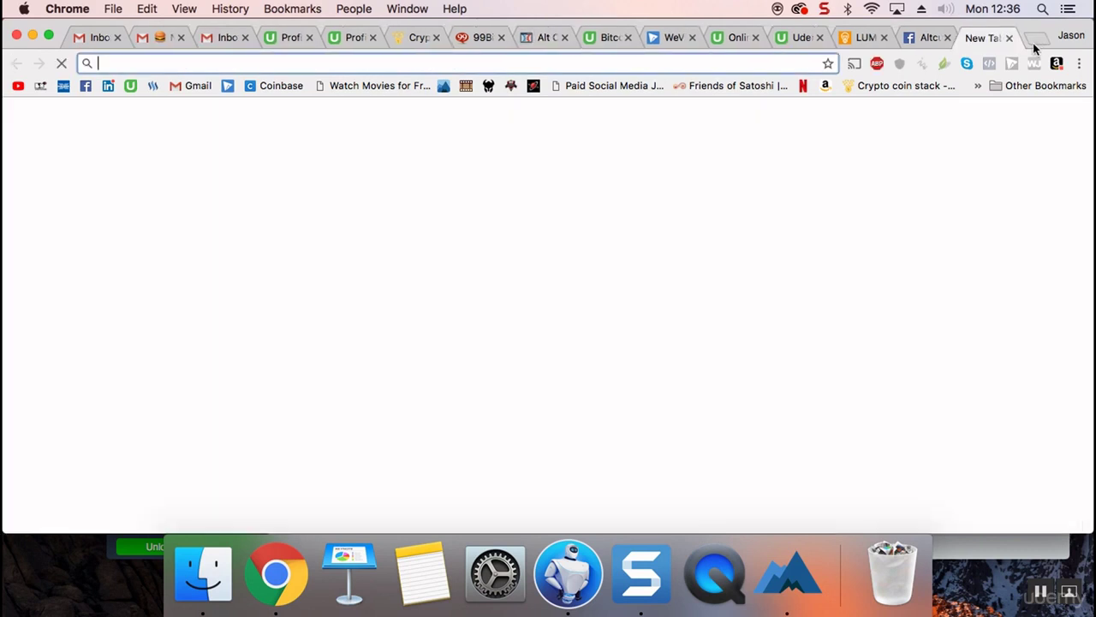
pyautogui.write('goog')
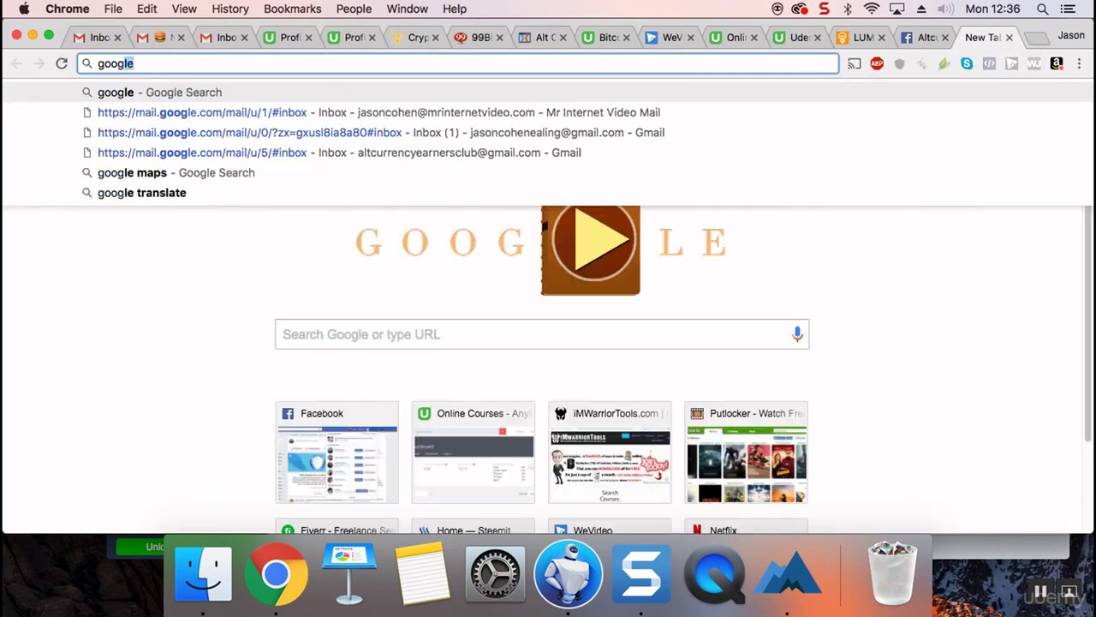
pyautogui.write('le')
pyautogui.press('Return')
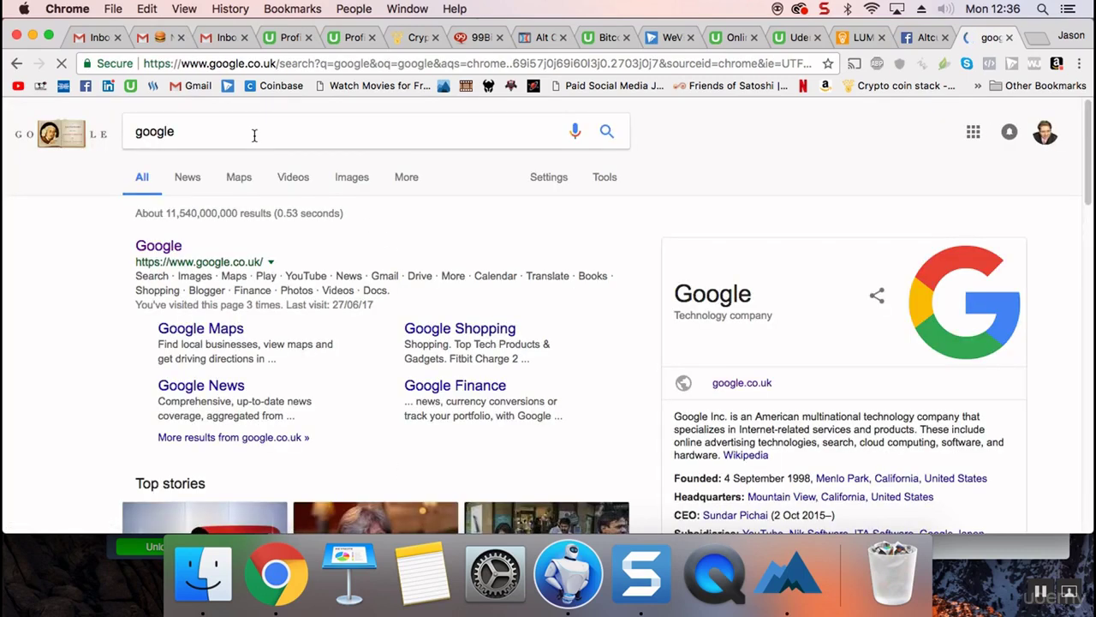
pyautogui.doubleClick(254, 134)
pyautogui.write('bitcoin guide')
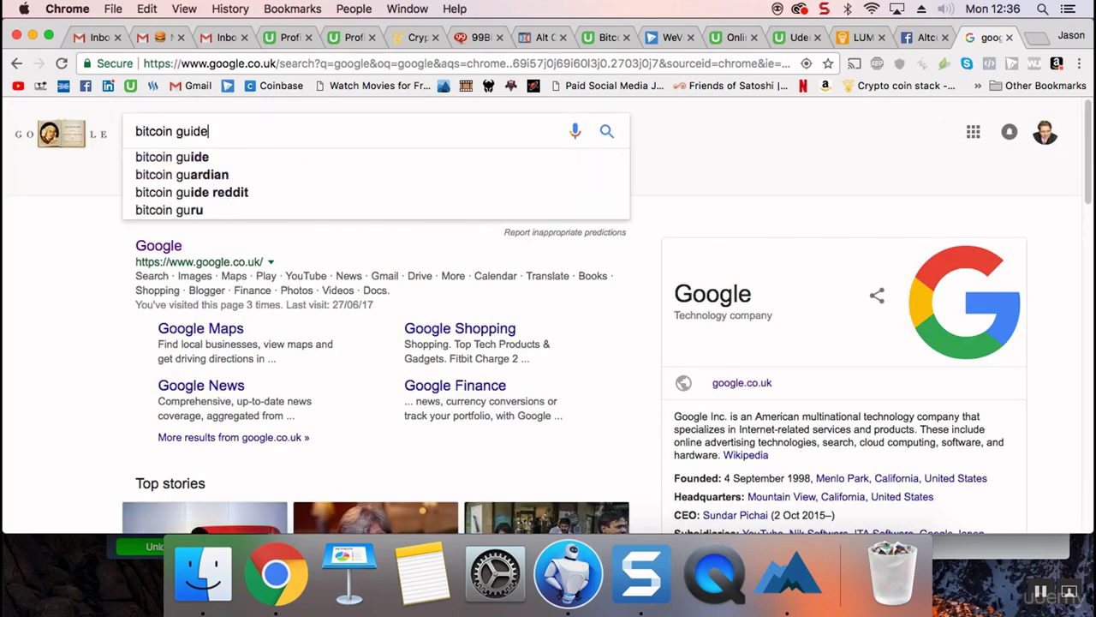
pyautogui.press('Return')
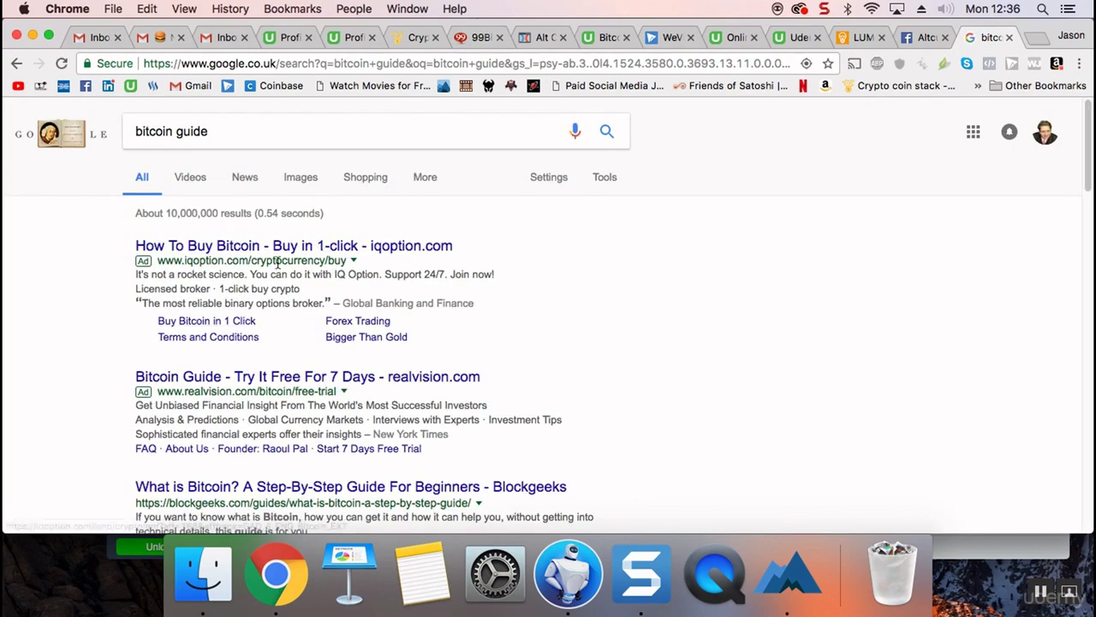
# Examine how titles and descriptions appear in the Google results for "bitcoin guide".
pyautogui.scroll(-5, 117, 398)
pyautogui.scroll(-3, 117, 398)
pyautogui.scroll(8, 120, 405)
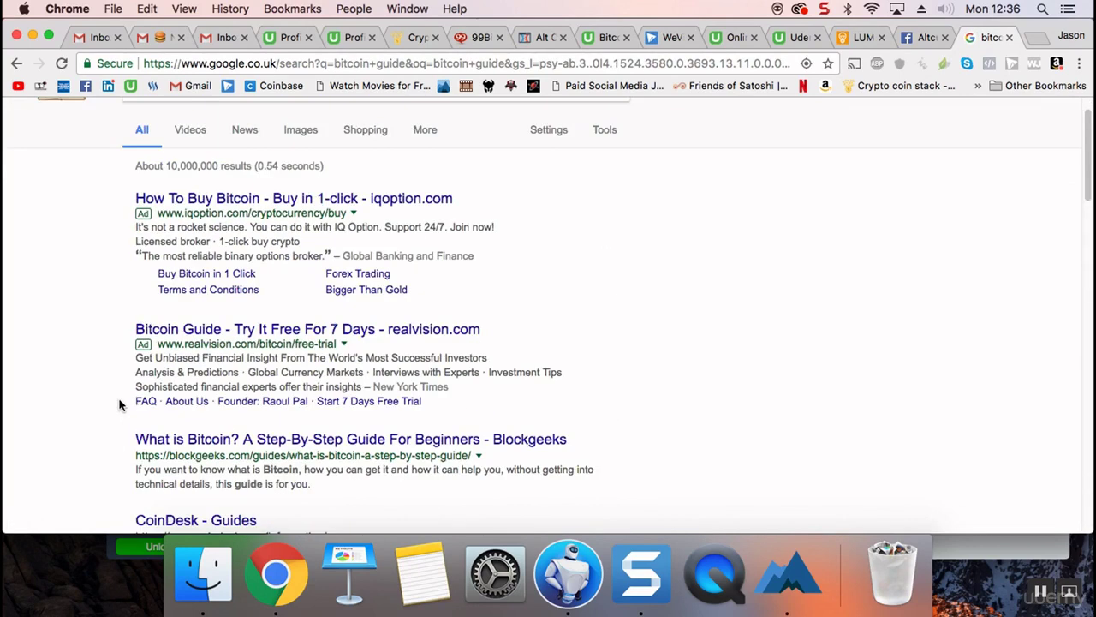
pyautogui.click(154, 440)
pyautogui.scroll(-2, 174, 431)
pyautogui.scroll(-1, 189, 403)
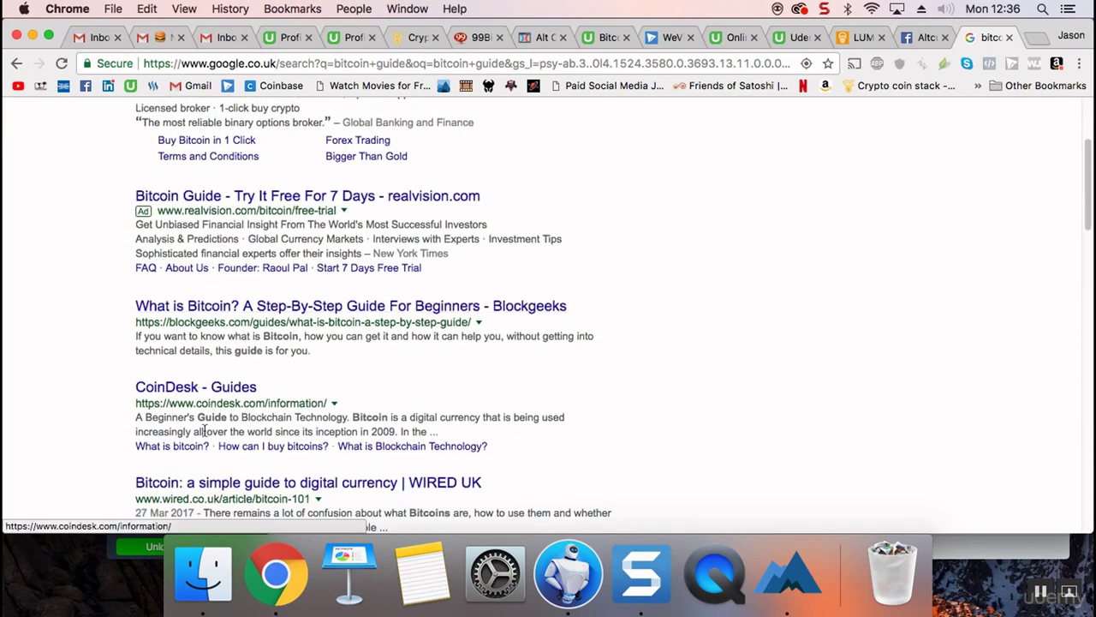
pyautogui.scroll(-1, 119, 407)
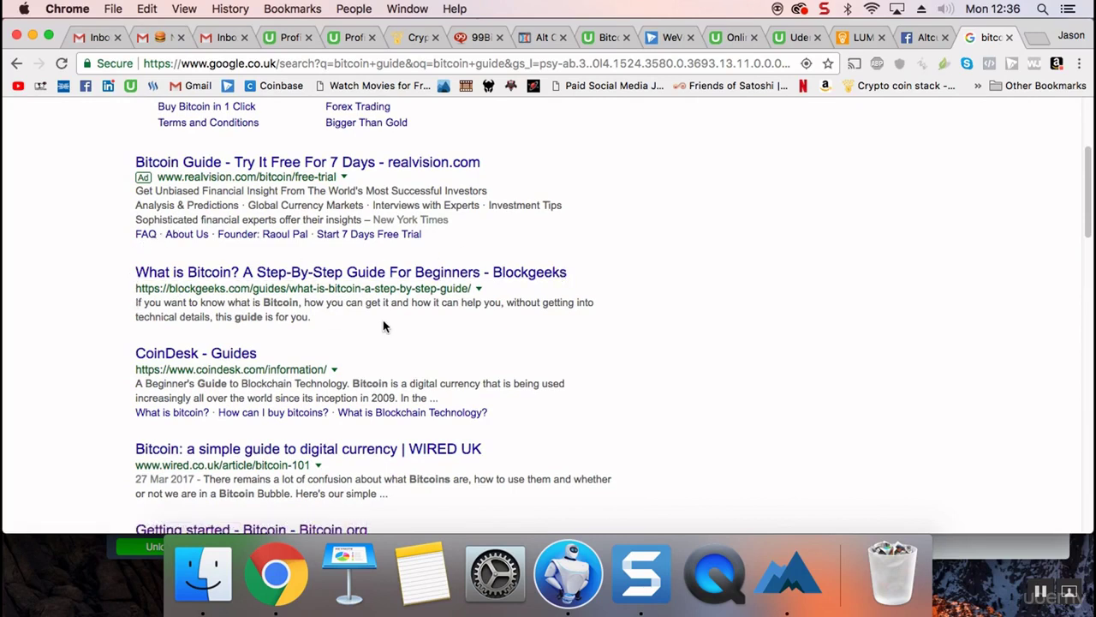
pyautogui.scroll(-1, 116, 358)
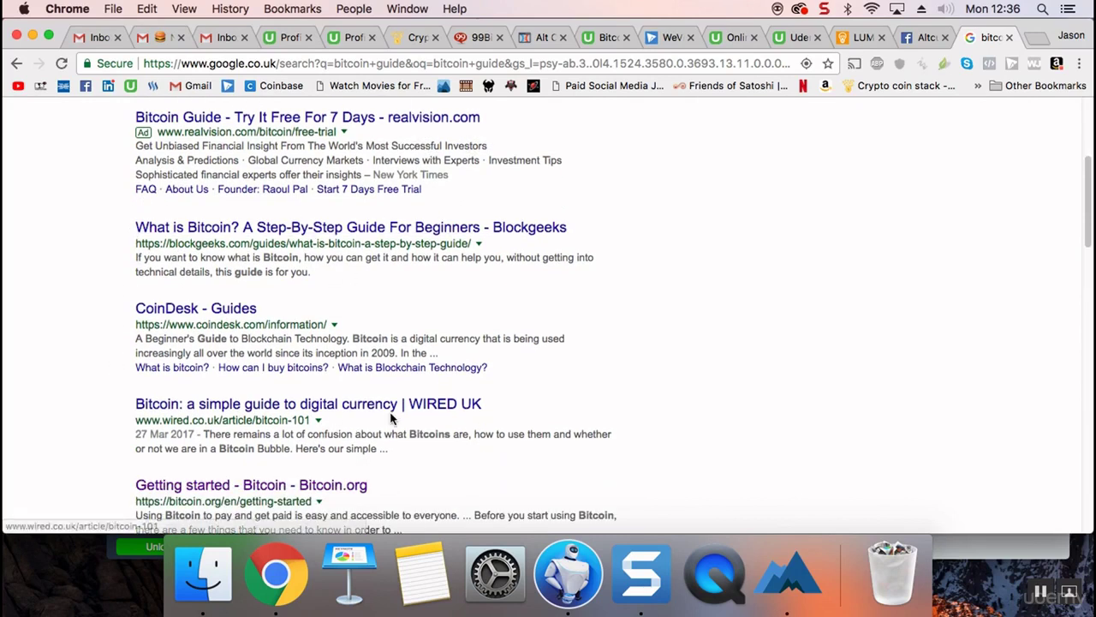
pyautogui.scroll(-2, 385, 399)
pyautogui.scroll(-3, 375, 386)
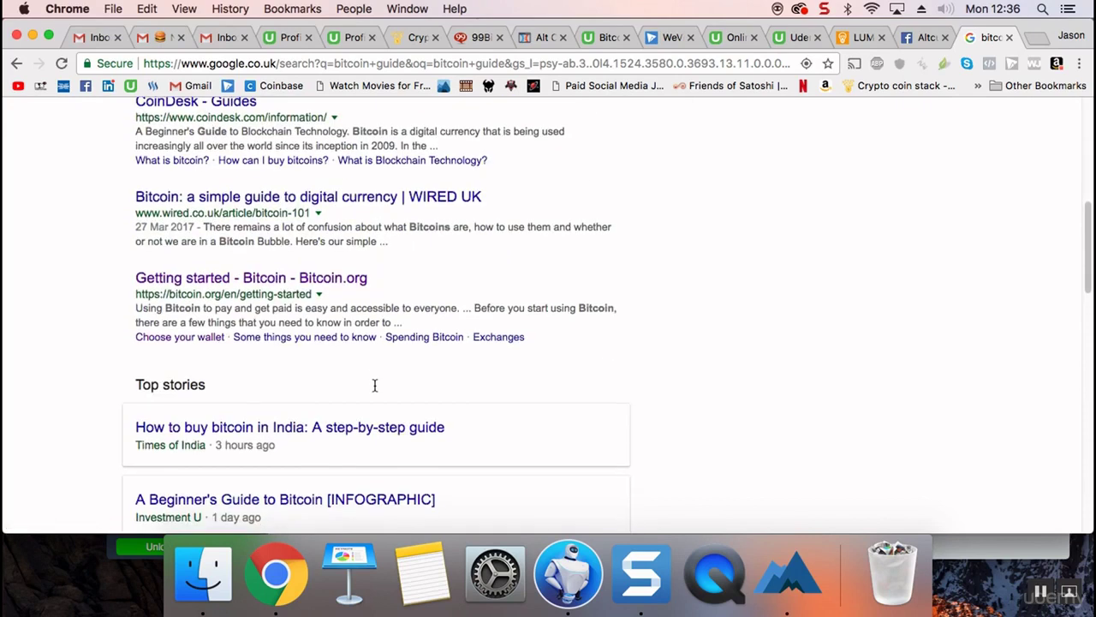
# Return to the ClickFunnels page editor and review the SEO meta data fields with their search and social previews.
pyautogui.scroll(10, 374, 384)
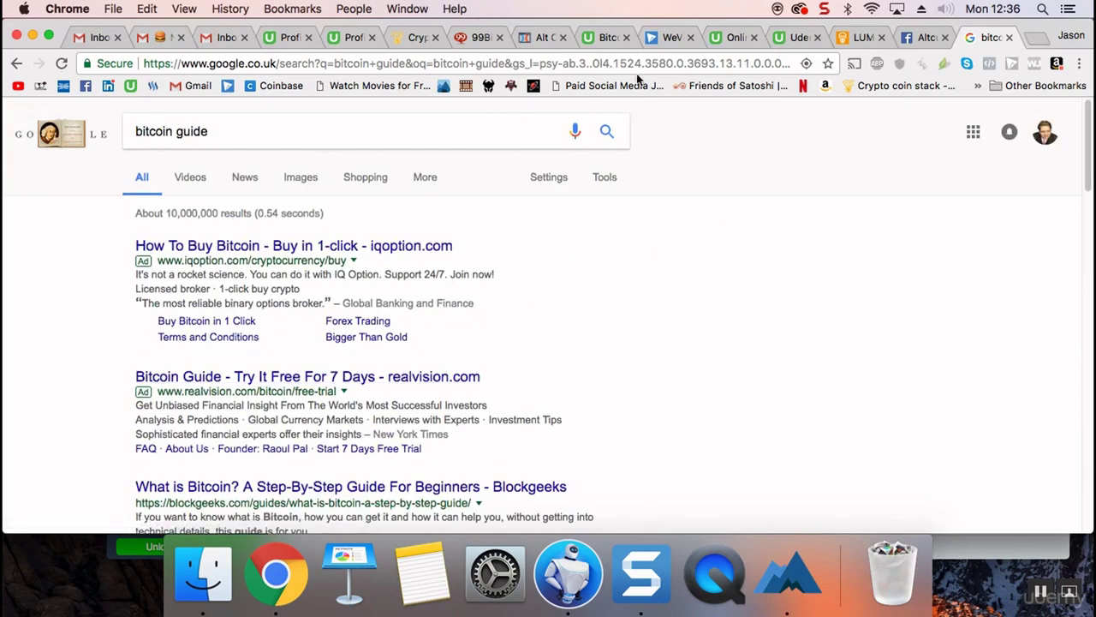
pyautogui.click(545, 37)
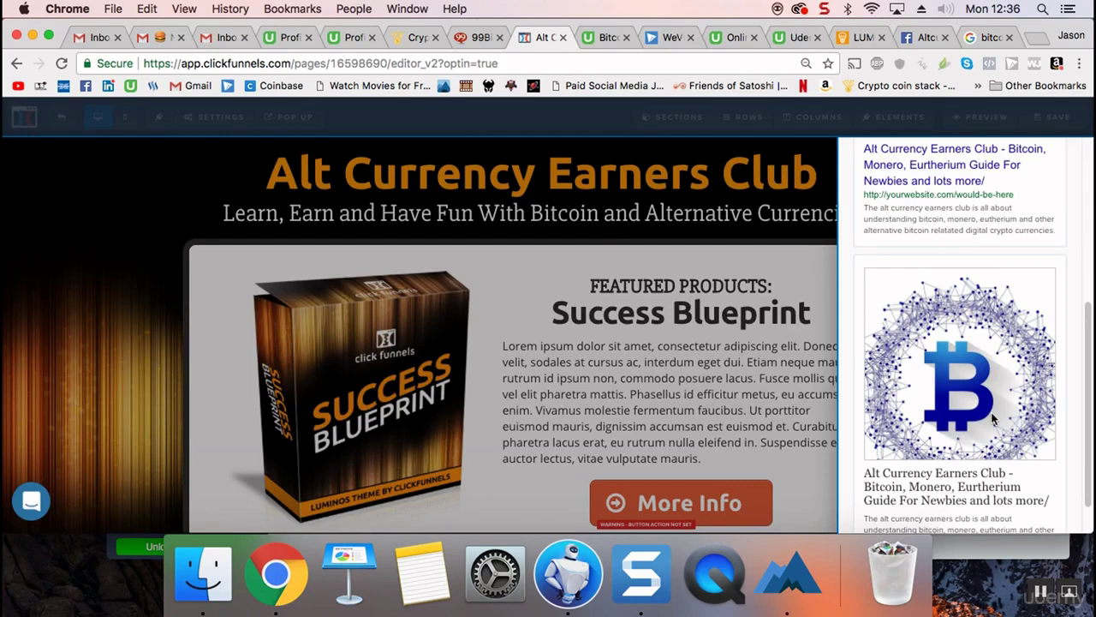
pyautogui.scroll(-1, 997, 415)
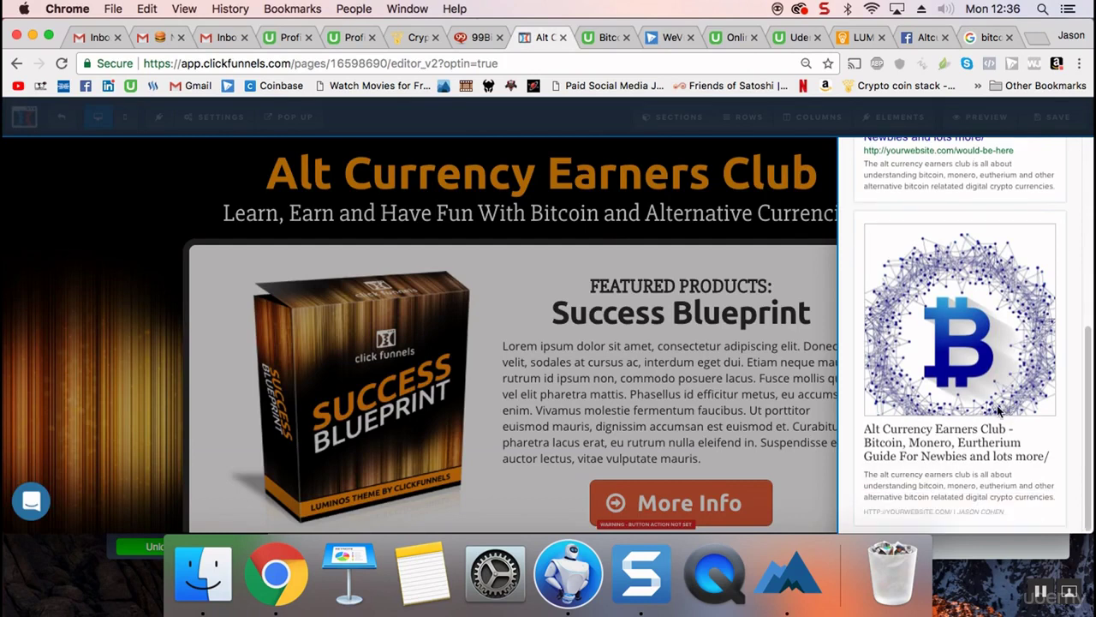
pyautogui.click(1070, 593)
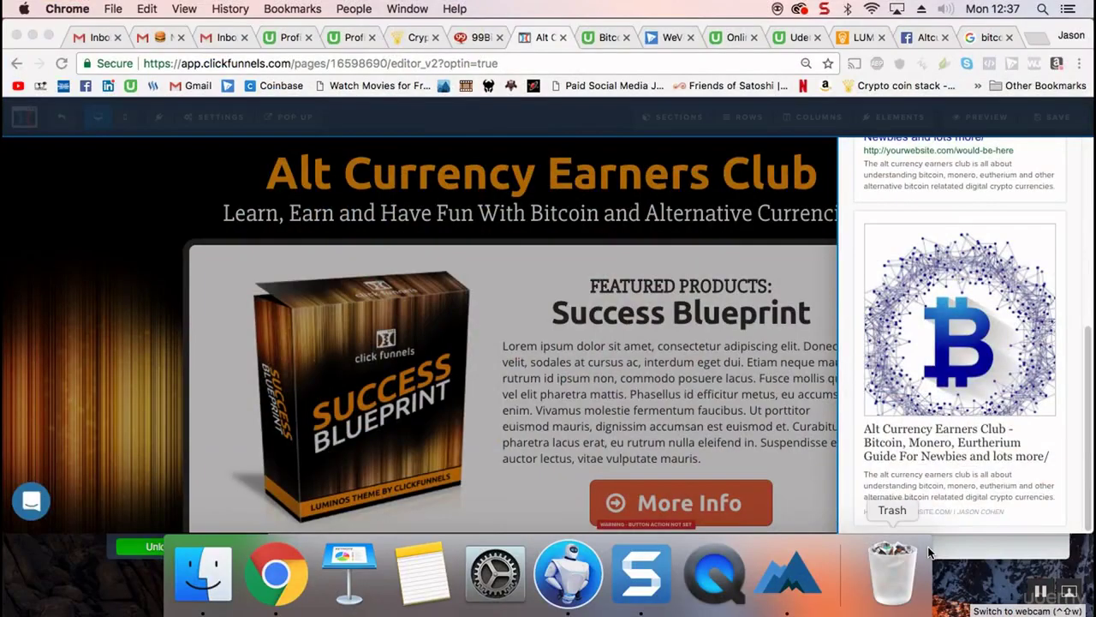
pyautogui.click(904, 404)
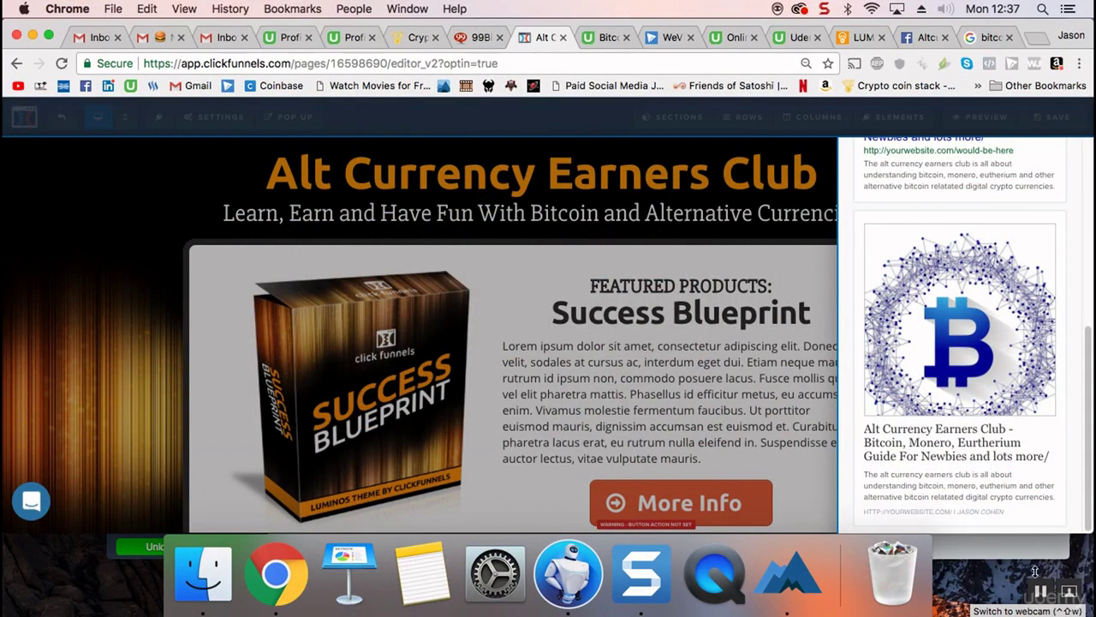
pyautogui.scroll(10, 933, 368)
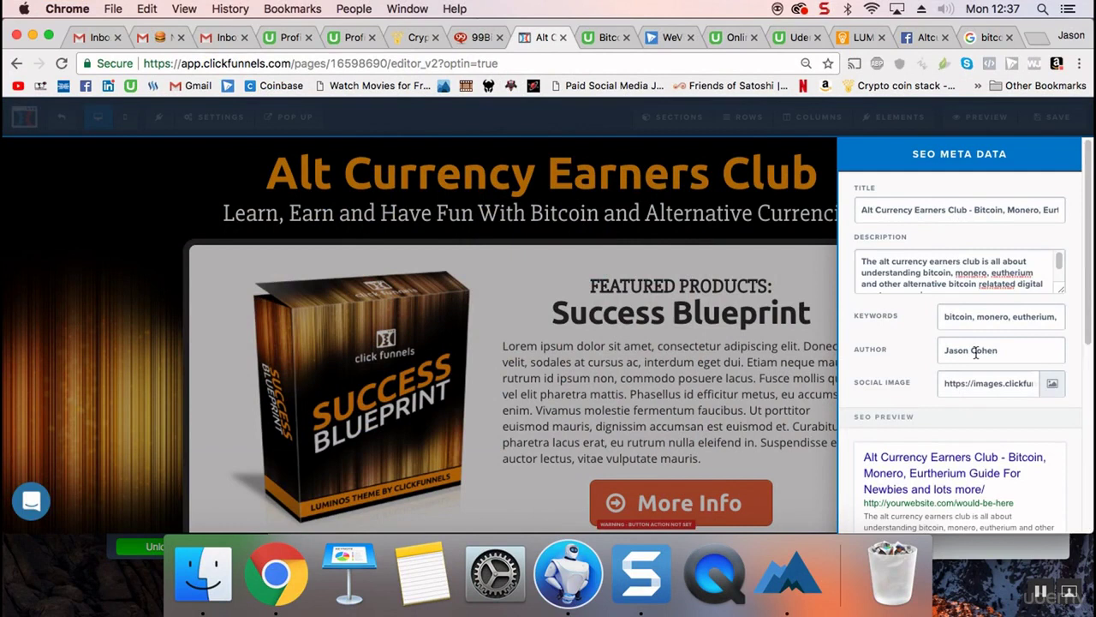
pyautogui.scroll(-2, 1041, 289)
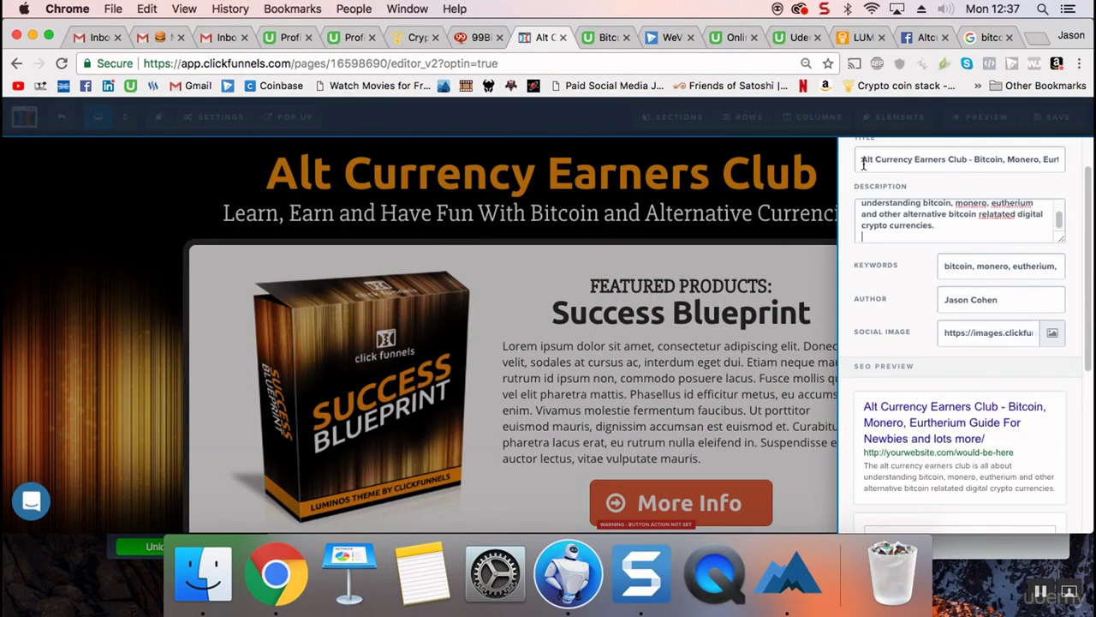
# Save the page with its new SEO meta data and check it in the preview and on the reloaded live home page.
pyautogui.click(777, 387)
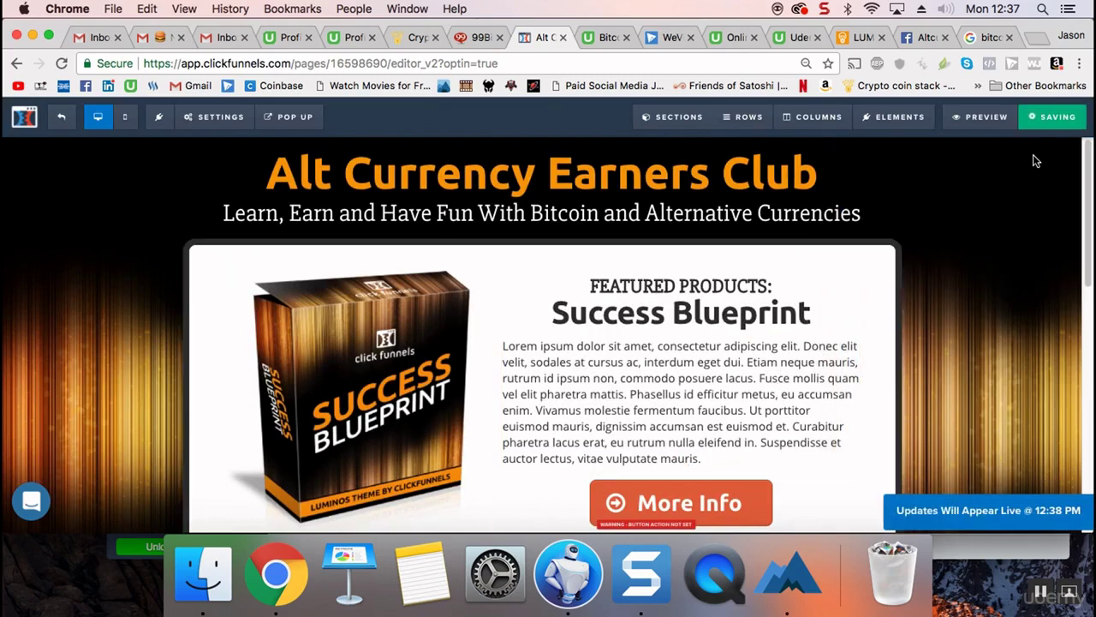
pyautogui.click(982, 116)
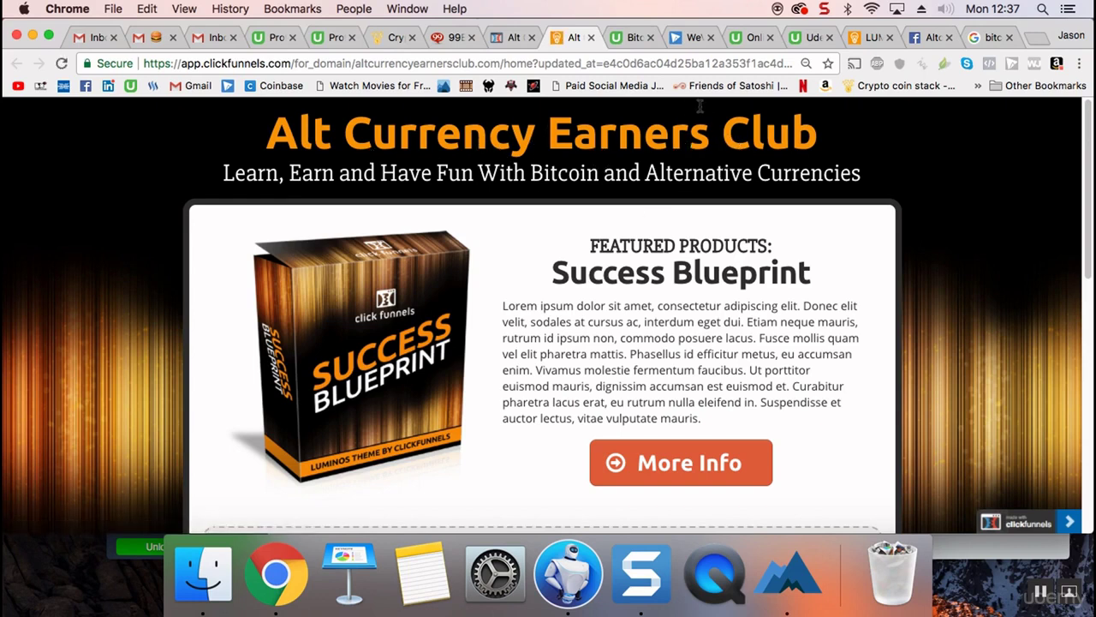
pyautogui.click(865, 39)
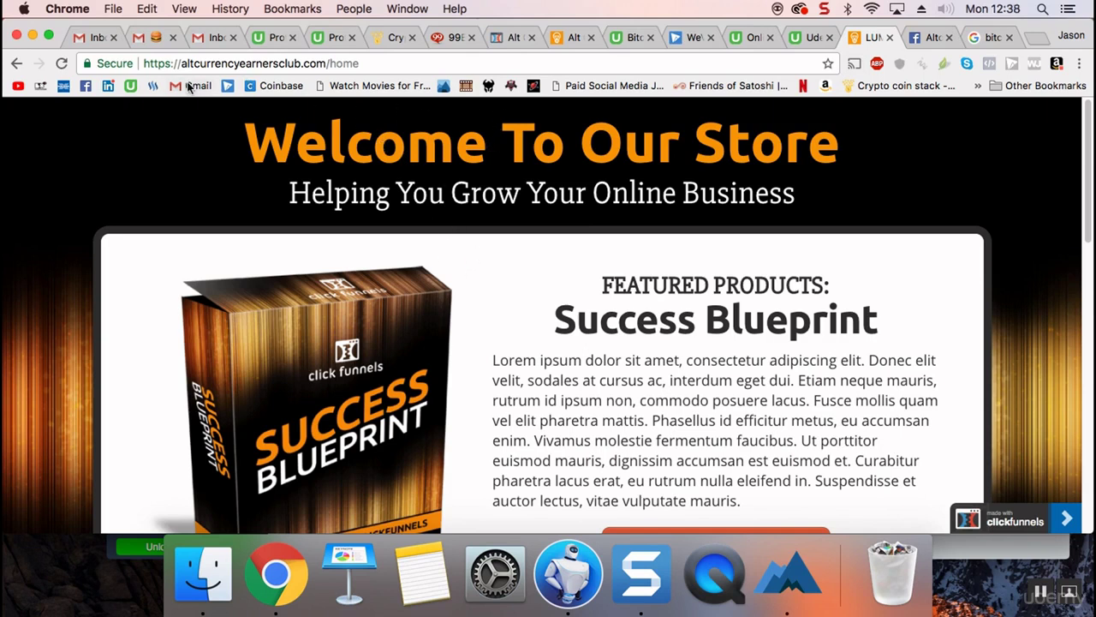
pyautogui.click(60, 65)
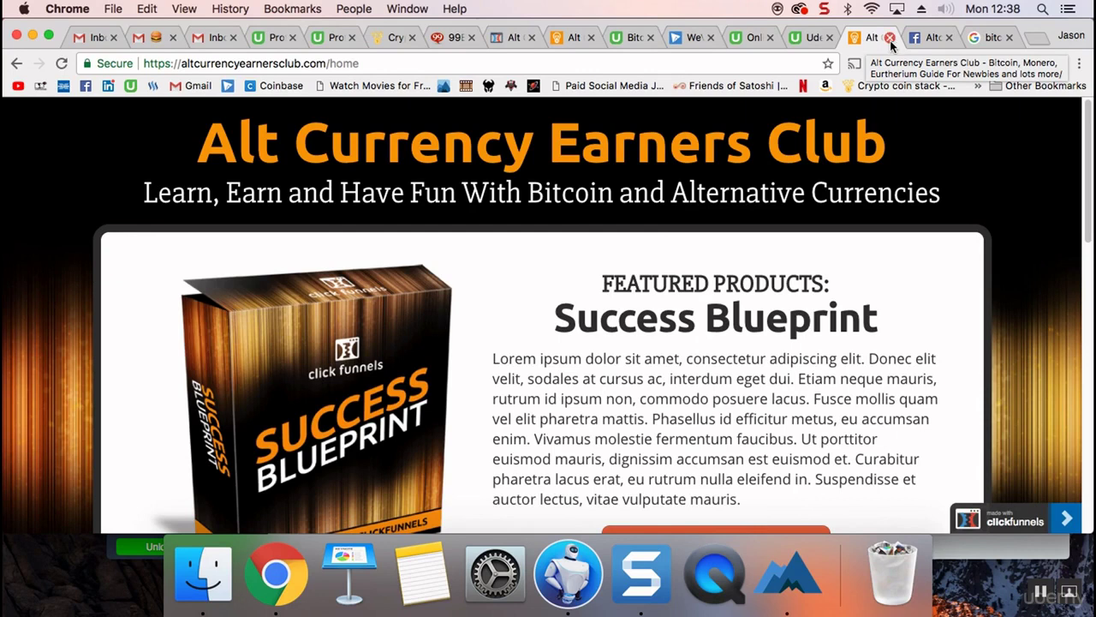
# Go back to the Google results, search for "pixabay" instead and open the Pixabay free images site.
pyautogui.click(974, 38)
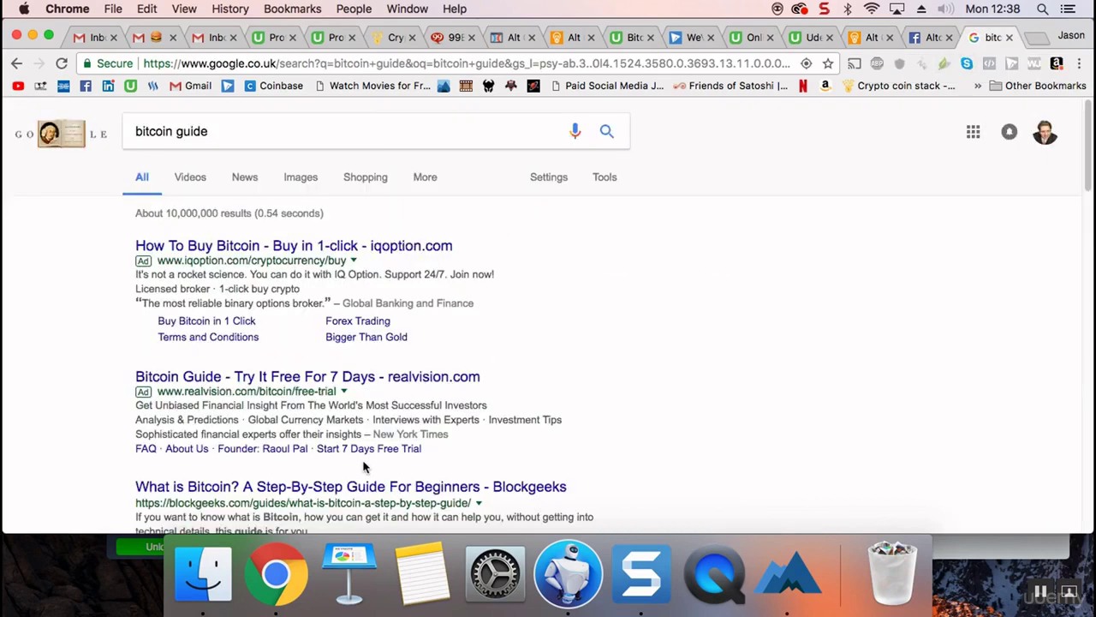
pyautogui.scroll(-10, 363, 467)
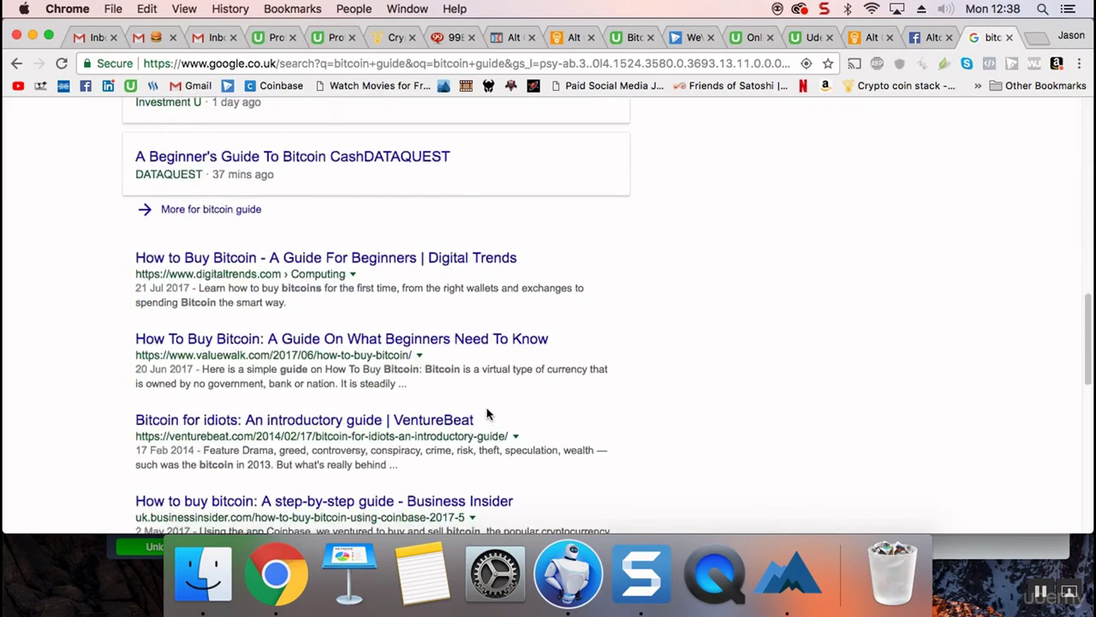
pyautogui.scroll(10, 487, 414)
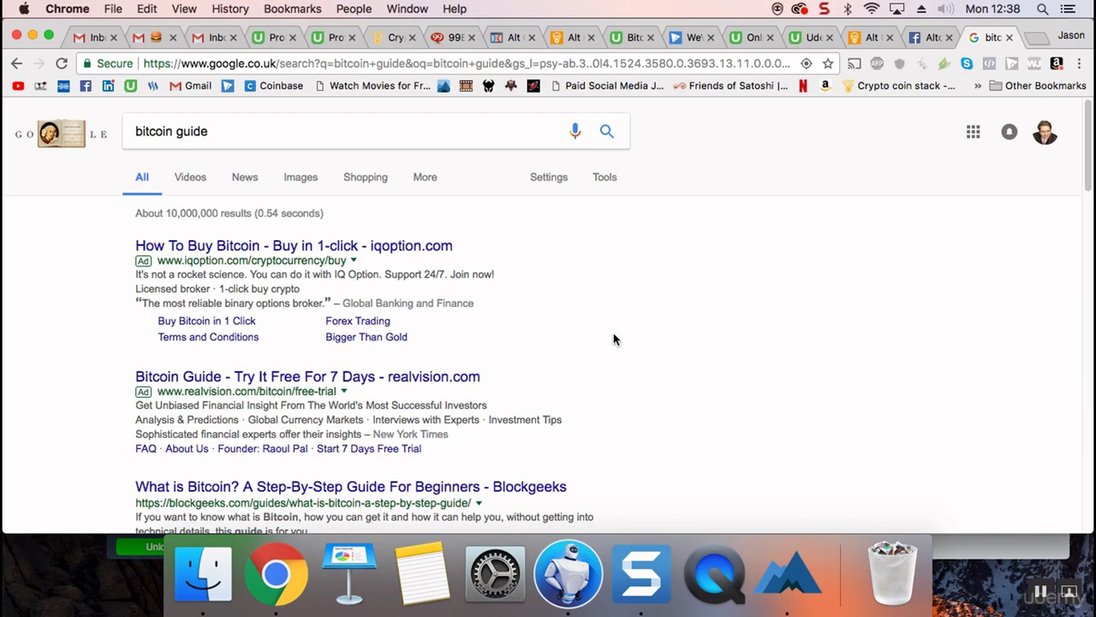
pyautogui.click(645, 63)
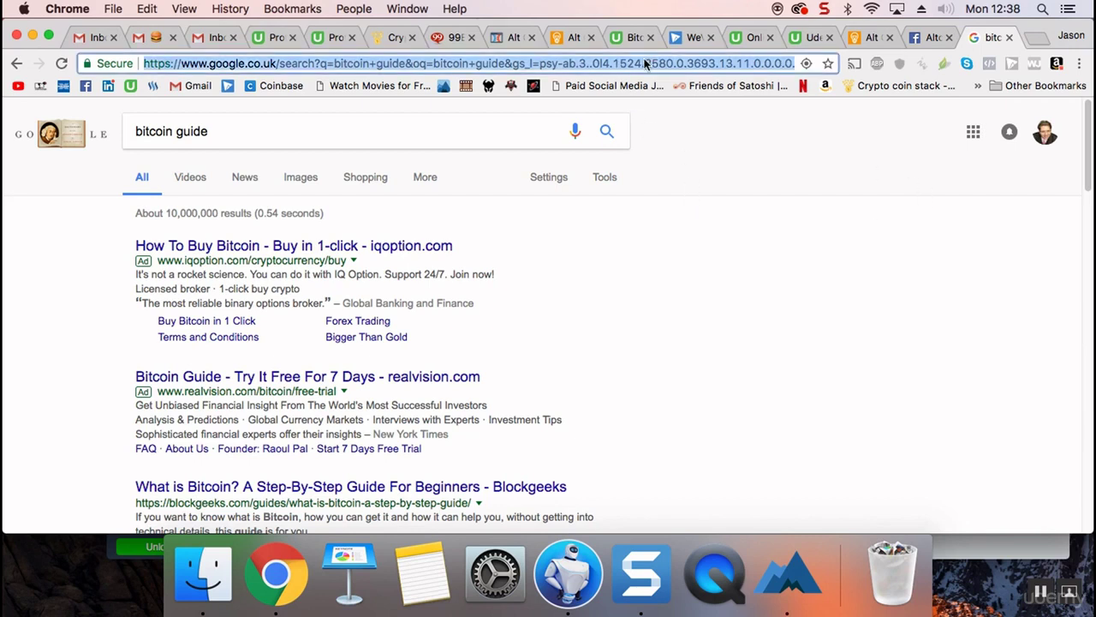
pyautogui.write('pixabay')
pyautogui.press('Return')
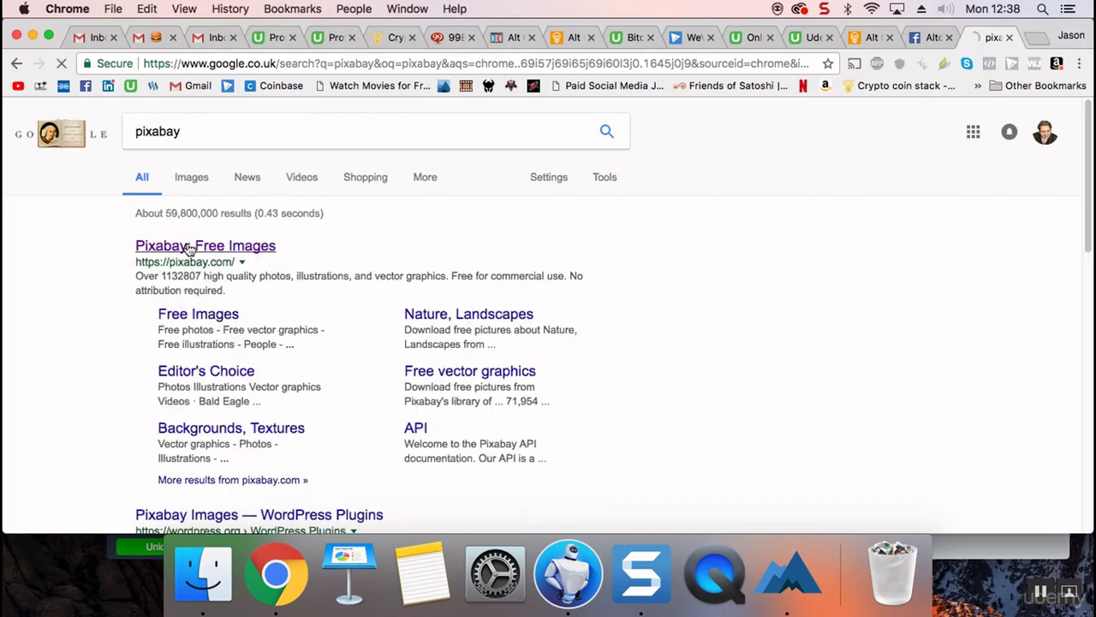
pyautogui.click(189, 247)
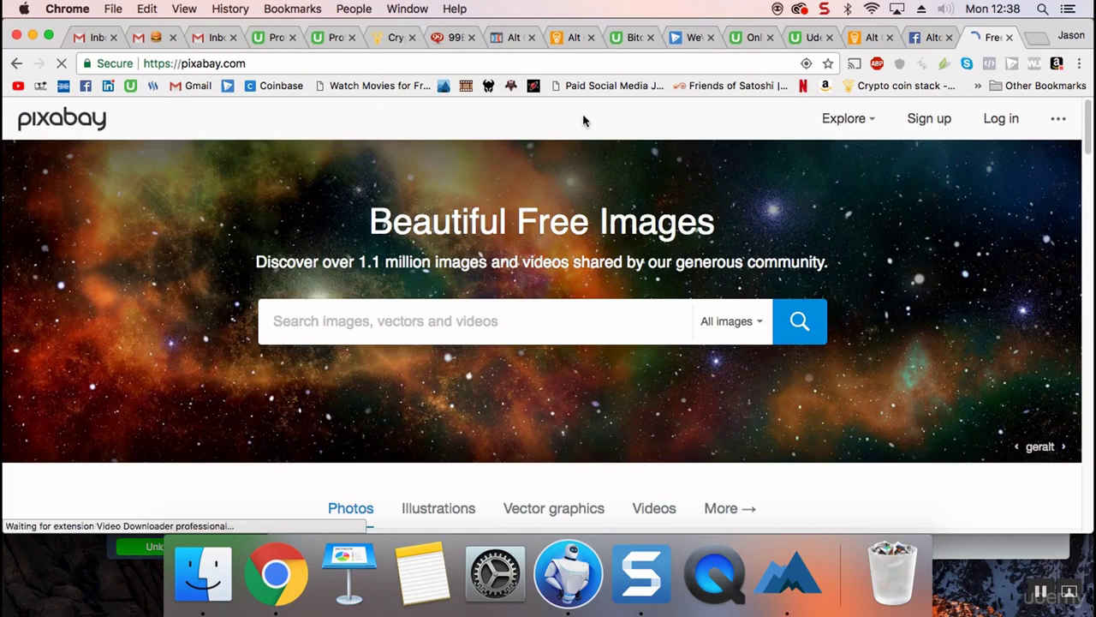
# Examine the product images on the home page preview and the topic images on the Crypto coin stack site.
pyautogui.click(565, 38)
pyautogui.scroll(-5, 548, 366)
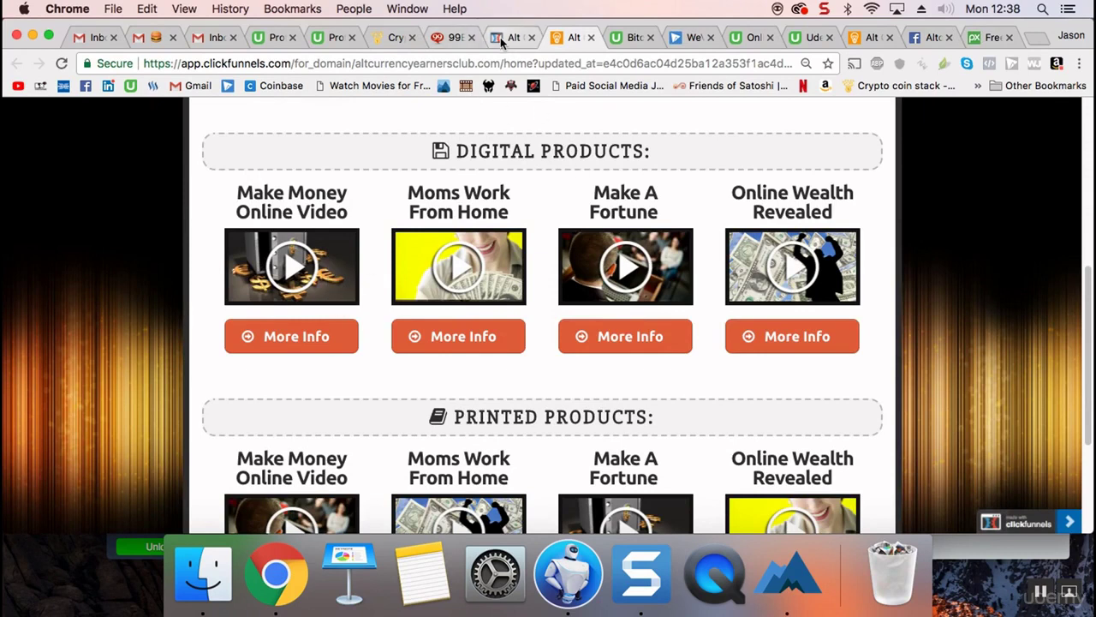
pyautogui.click(383, 37)
pyautogui.scroll(-15, 497, 394)
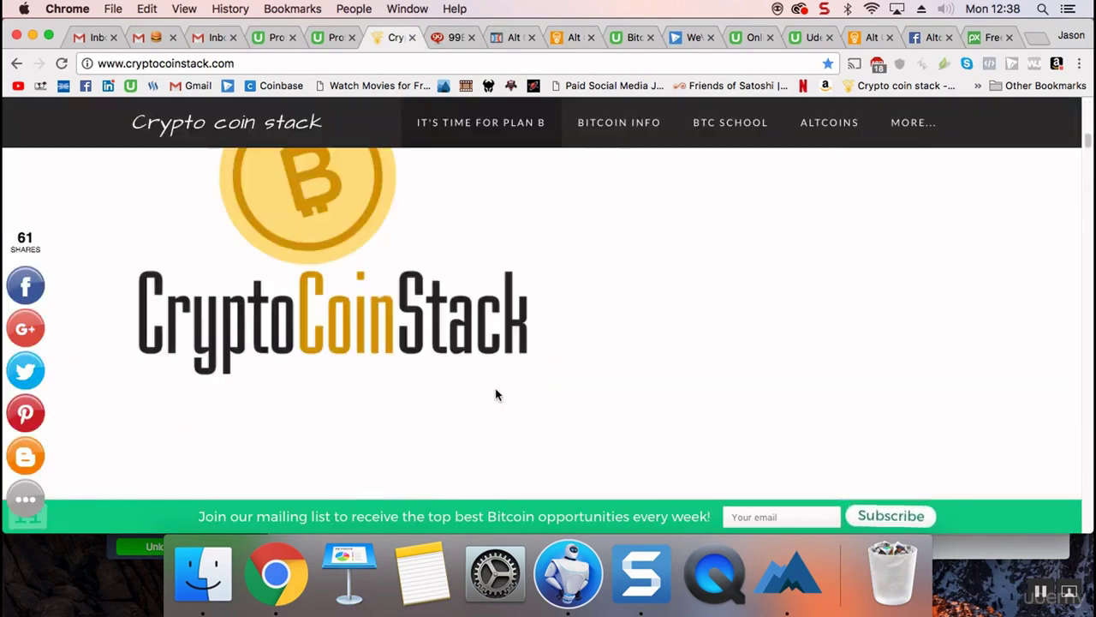
pyautogui.scroll(15, 503, 385)
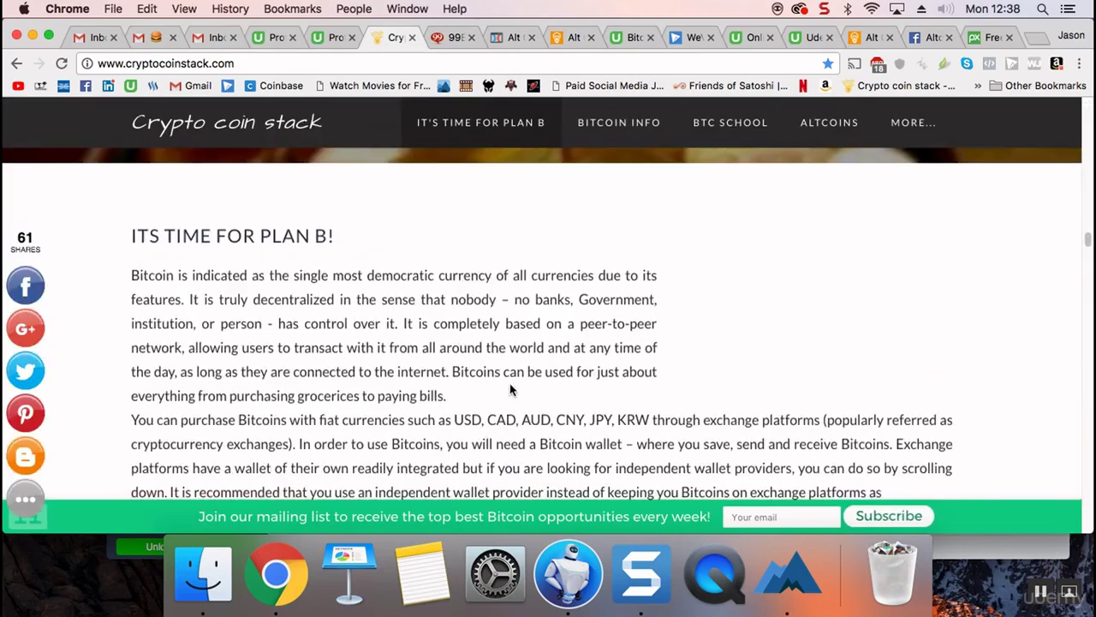
pyautogui.scroll(-4, 511, 388)
pyautogui.scroll(-6, 511, 388)
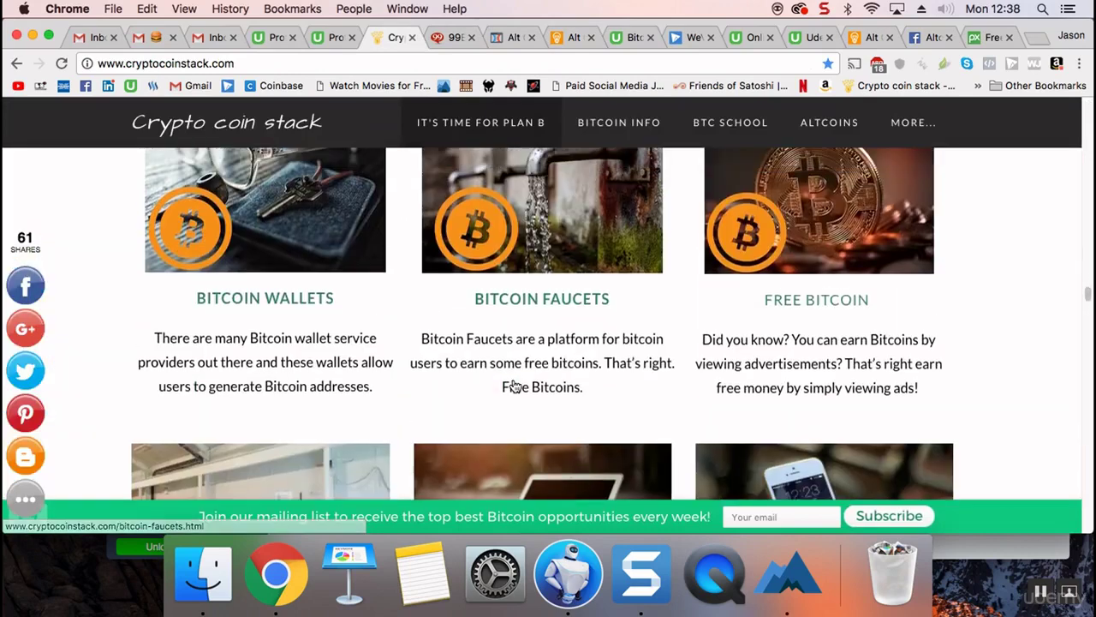
pyautogui.scroll(2, 816, 323)
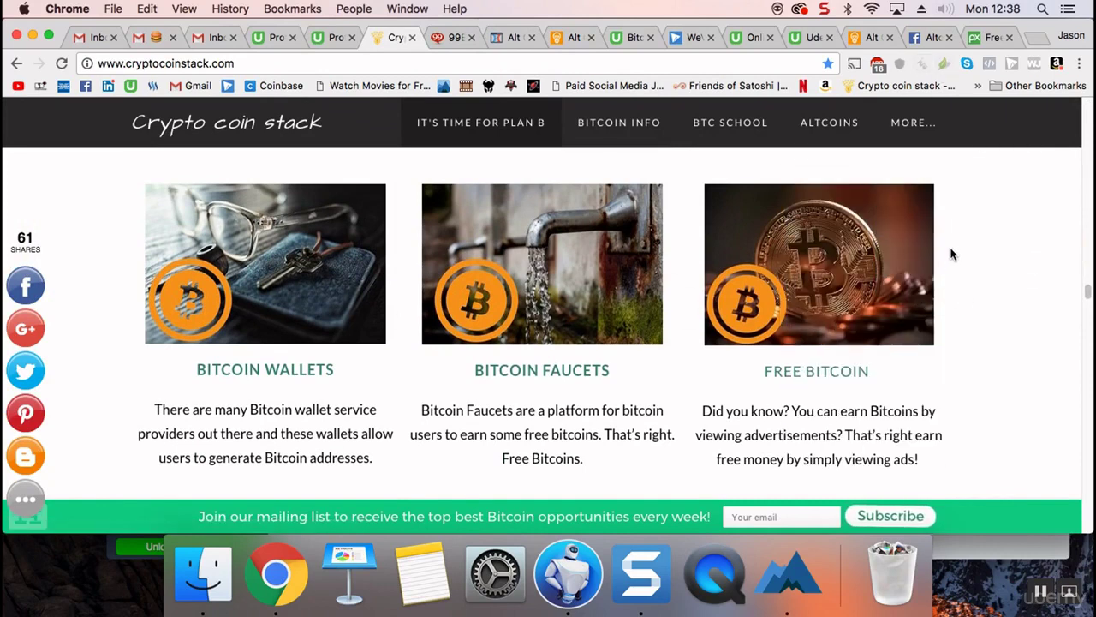
# Search Pixabay for "bitcoin" and open the photo of a copper-coloured bitcoin standing upright among coins.
pyautogui.click(989, 37)
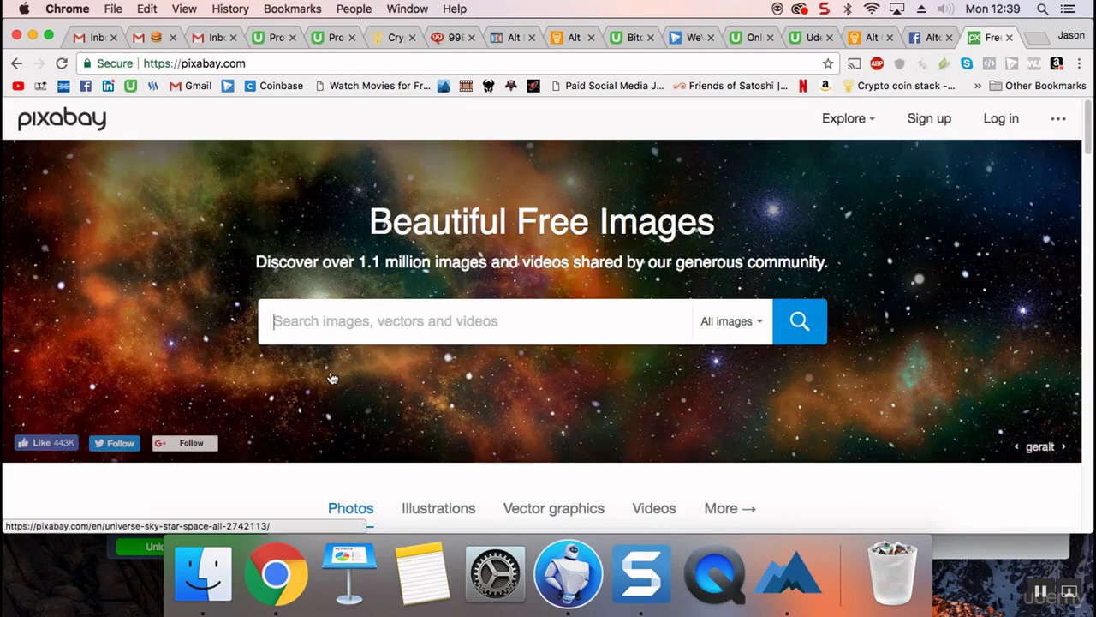
pyautogui.write('bitcoin')
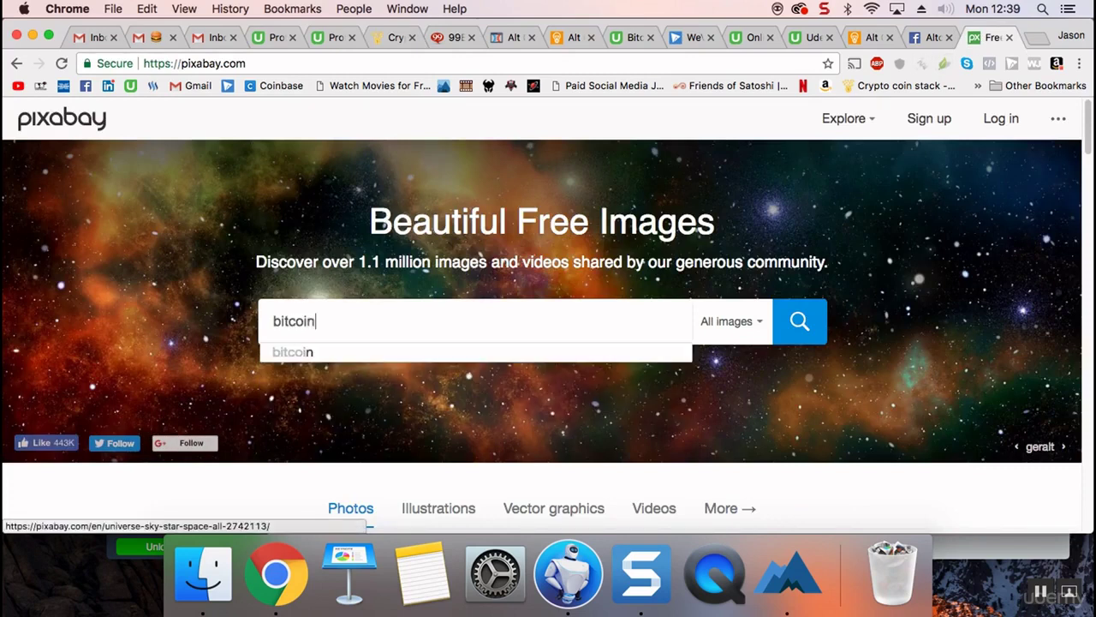
pyautogui.press('Return')
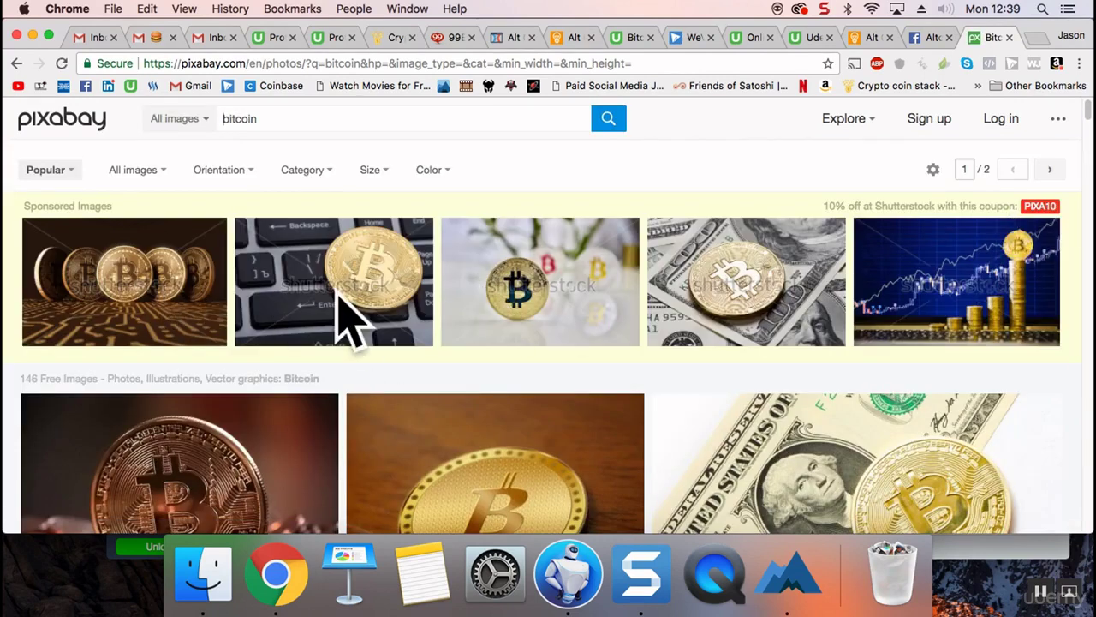
pyautogui.scroll(-5, 486, 364)
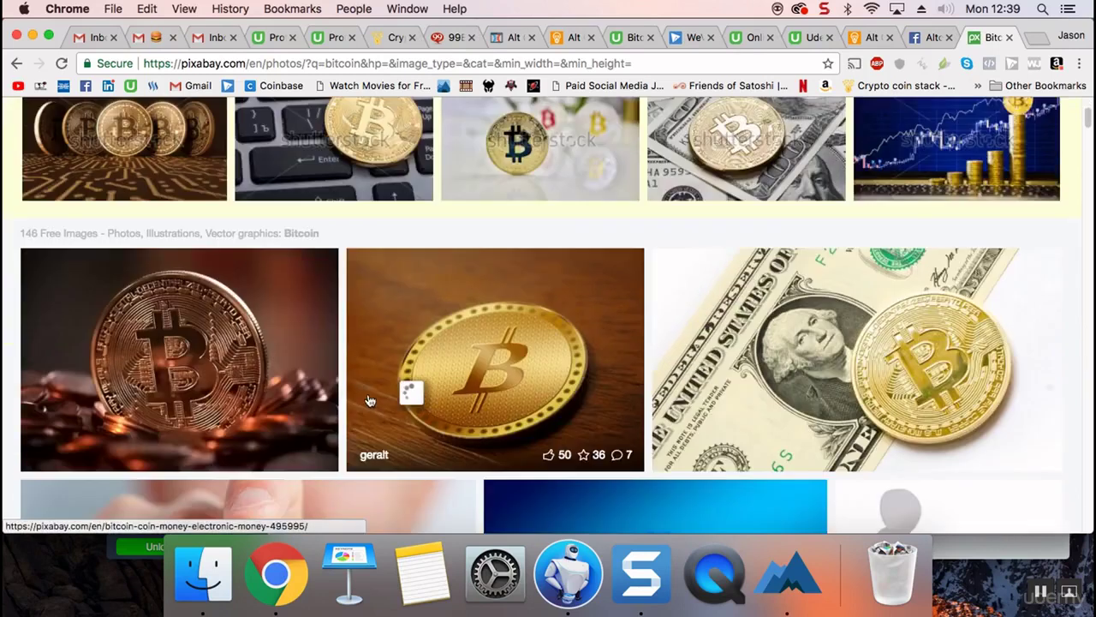
pyautogui.scroll(-2, 343, 385)
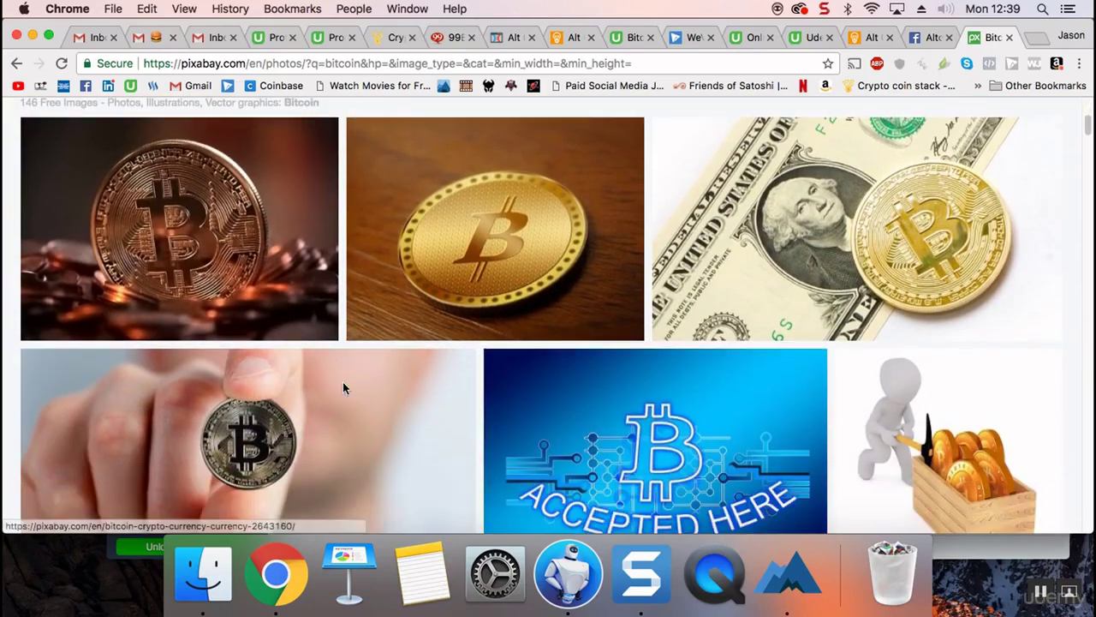
pyautogui.scroll(3, 343, 384)
pyautogui.click(227, 350)
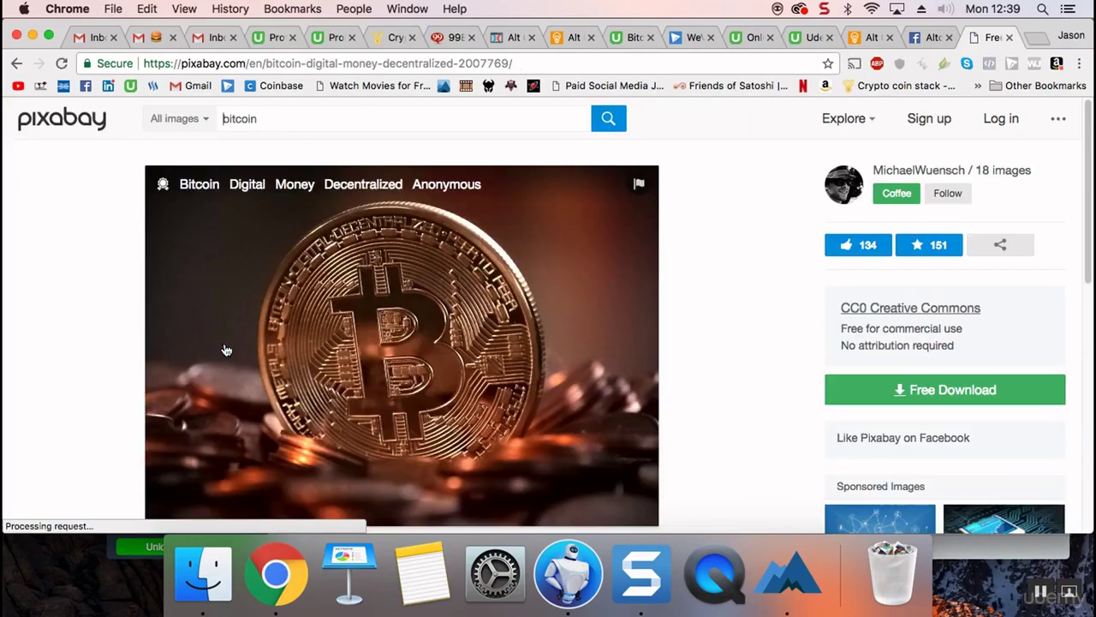
# Download the bitcoin photo as a 1920×1347 JPG, completing the captcha, and return to the image search results.
pyautogui.click(920, 391)
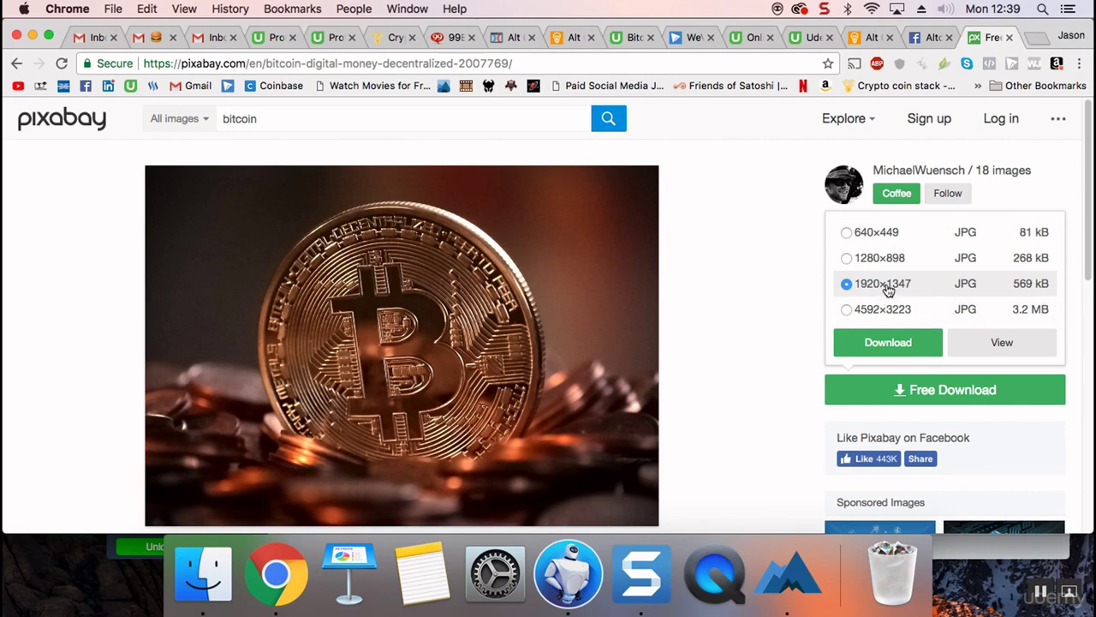
pyautogui.click(880, 344)
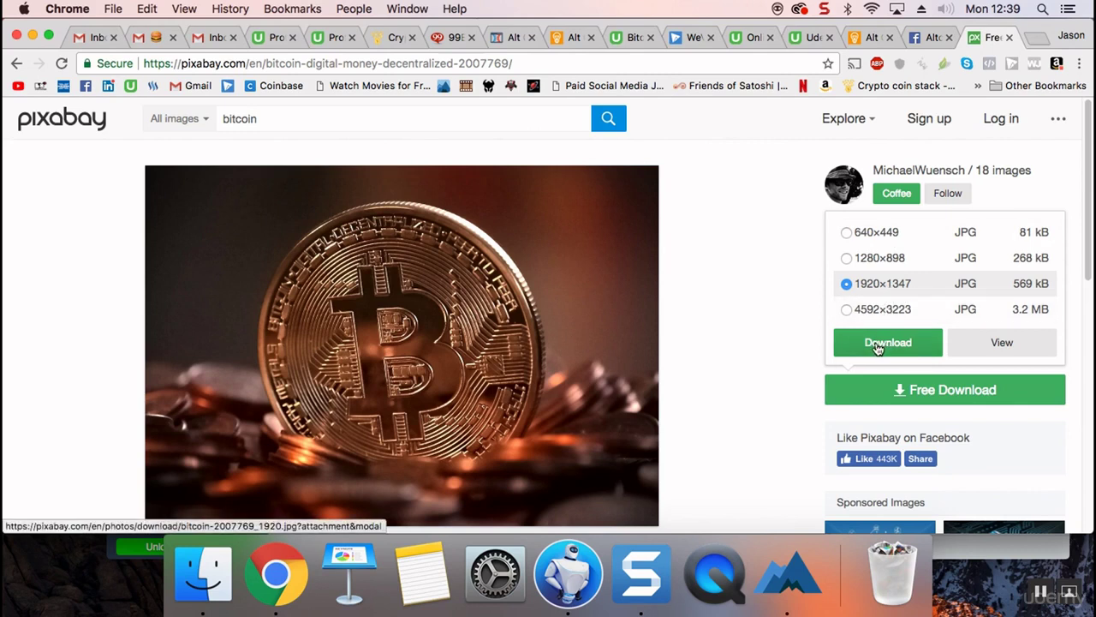
pyautogui.click(545, 385)
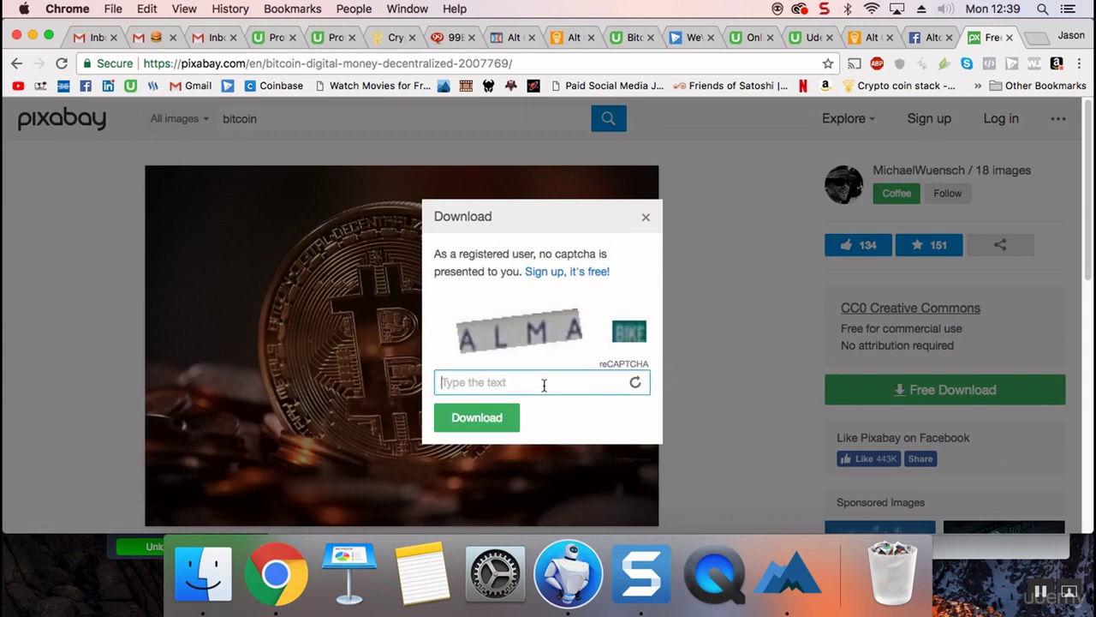
pyautogui.write('alma')
pyautogui.press('Return')
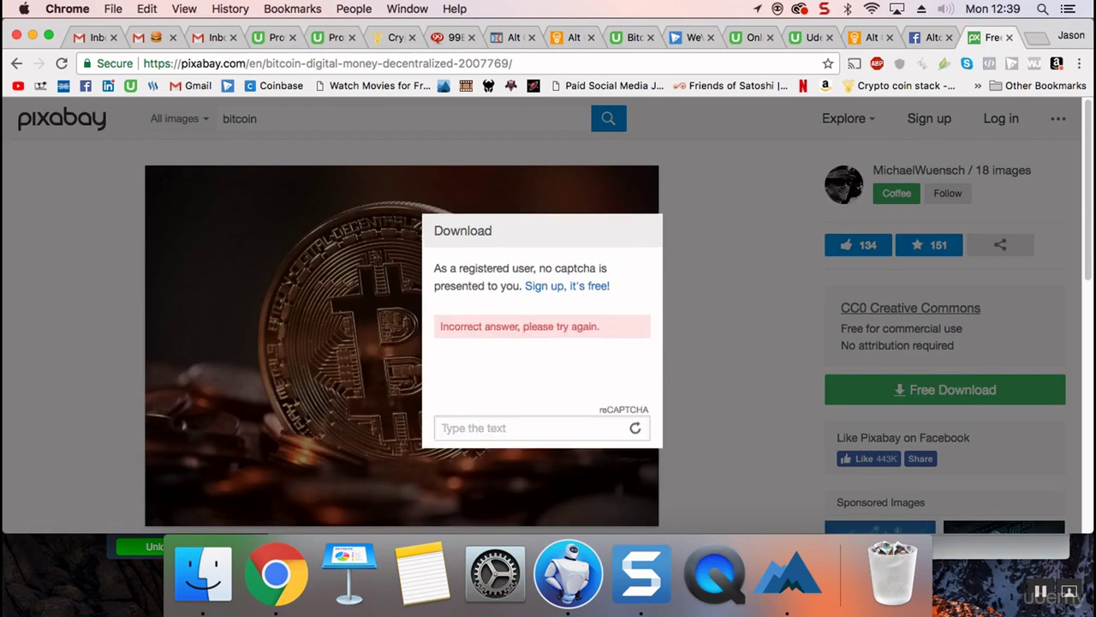
pyautogui.click(514, 395)
pyautogui.write('sebastian 1500')
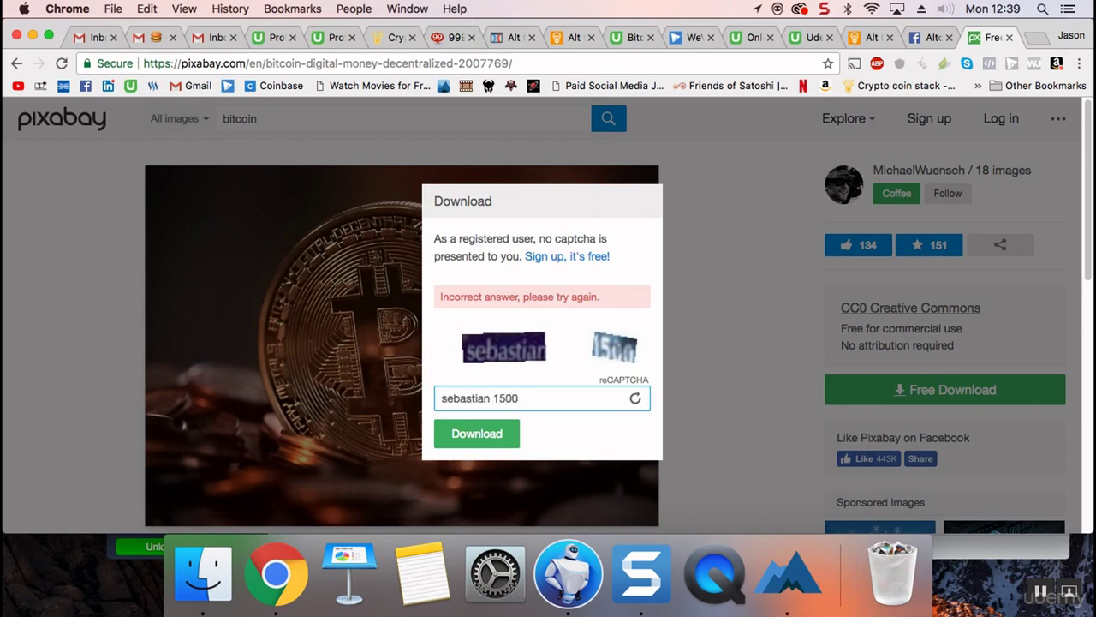
pyautogui.click(499, 432)
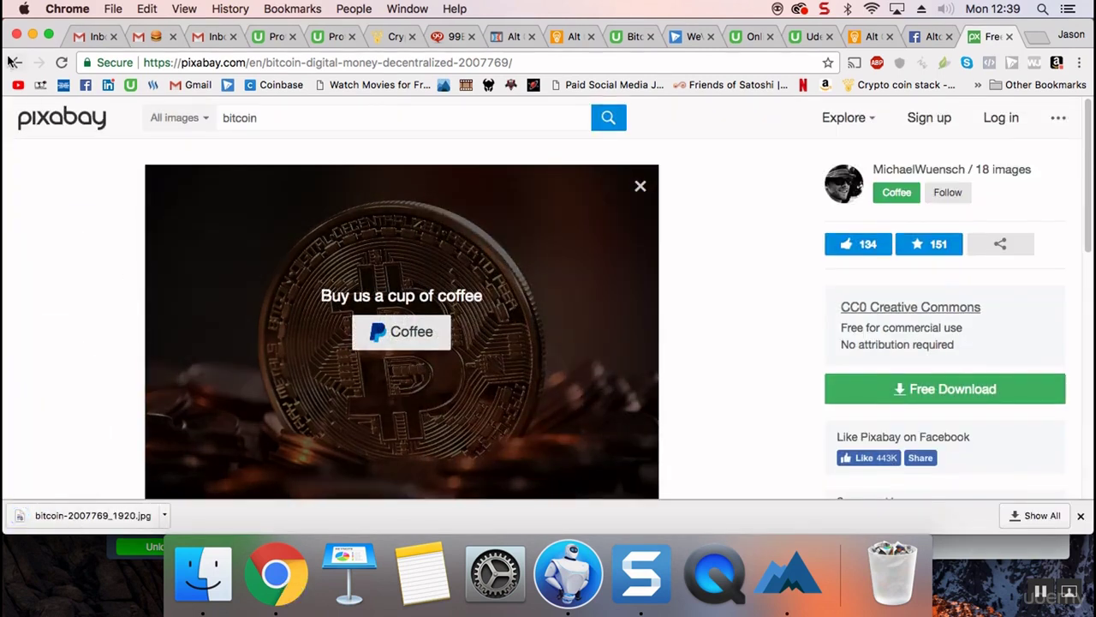
pyautogui.click(17, 61)
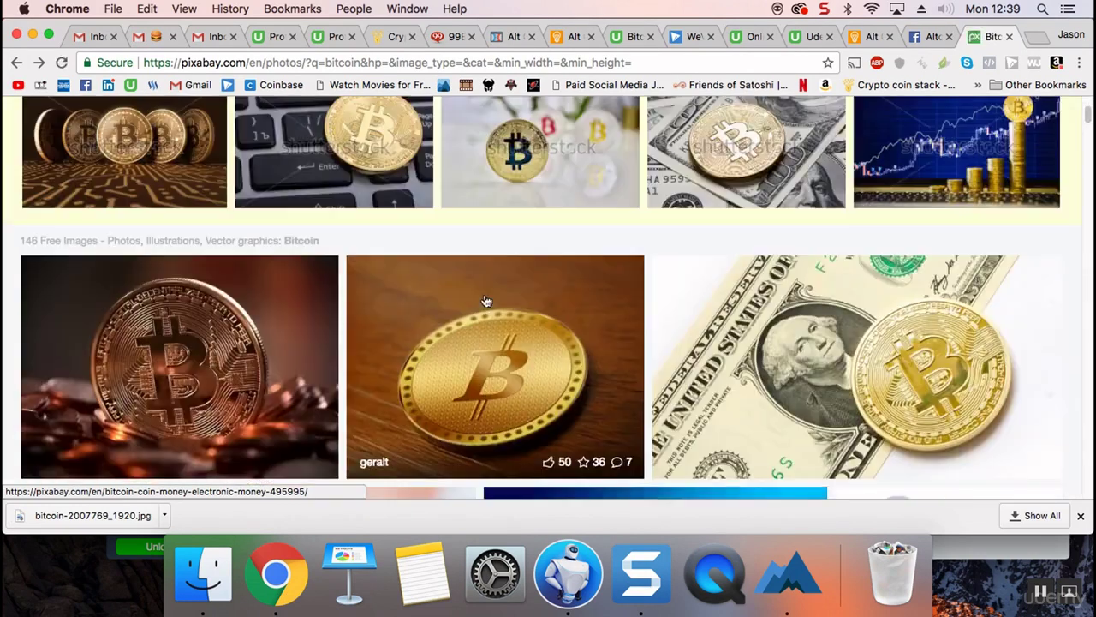
# Open the photo of a gold bitcoin lying on wood and download it as a 1920×1440 JPG, completing the captcha.
pyautogui.click(506, 360)
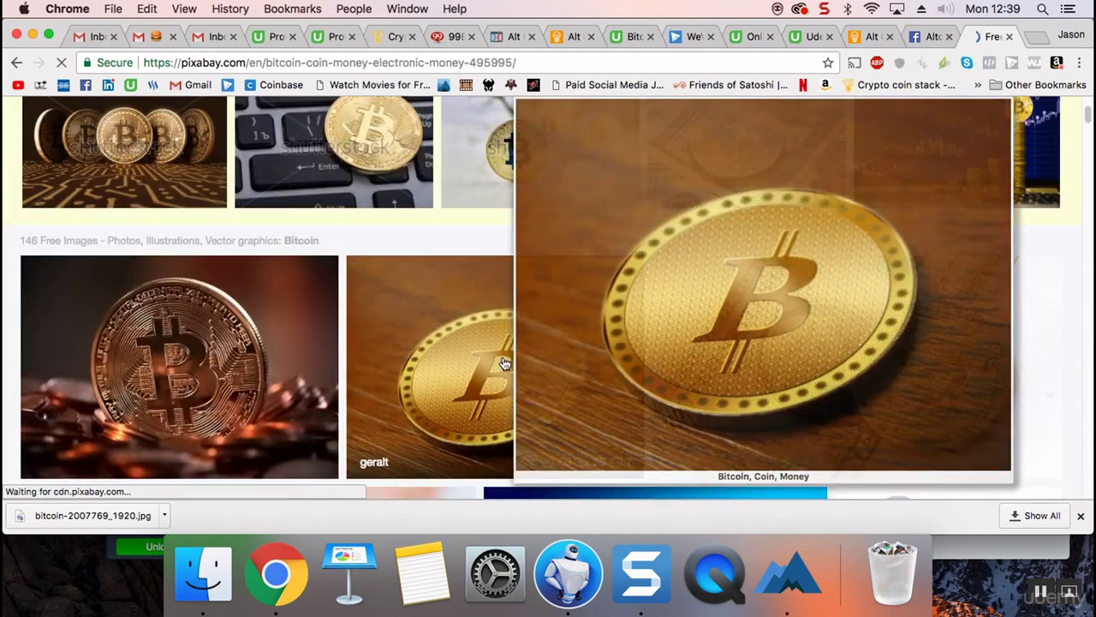
pyautogui.click(979, 388)
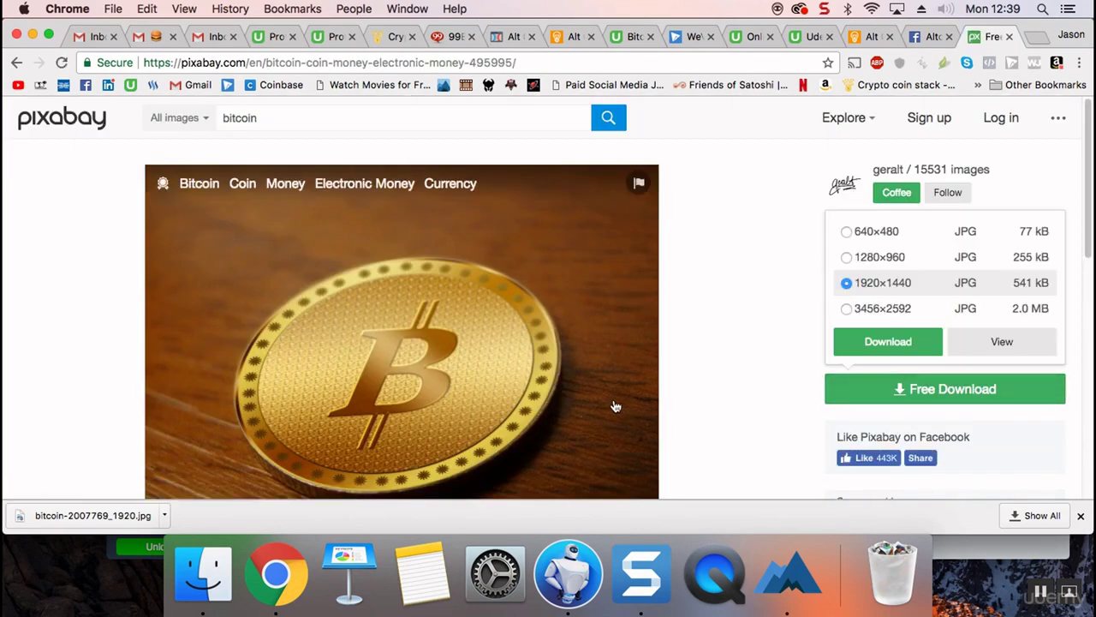
pyautogui.click(899, 347)
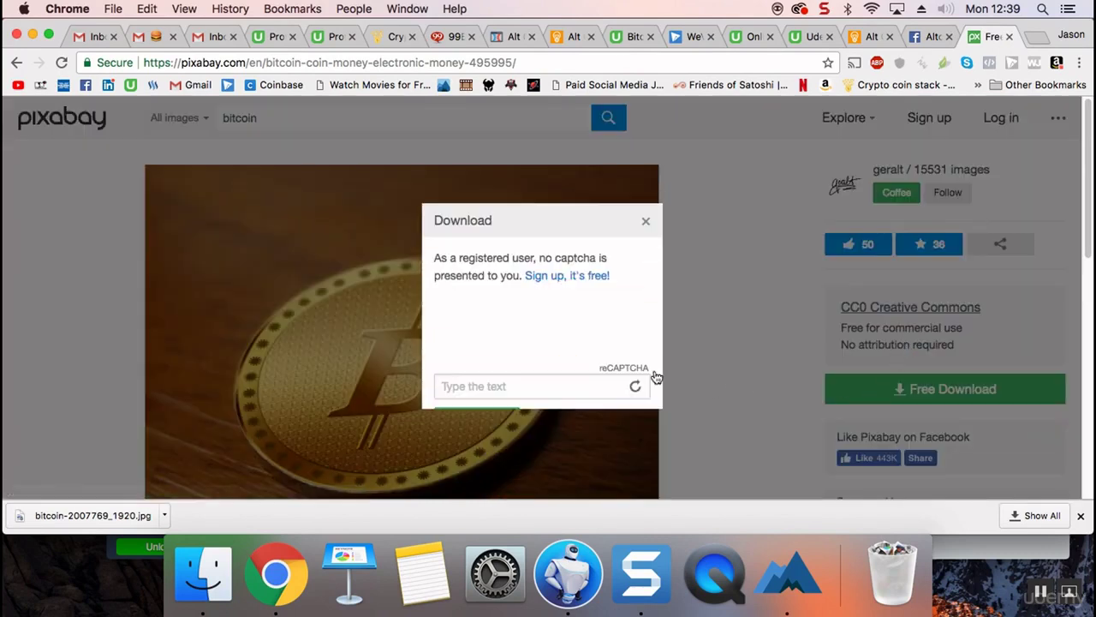
pyautogui.click(527, 373)
pyautogui.write('fareham rela')
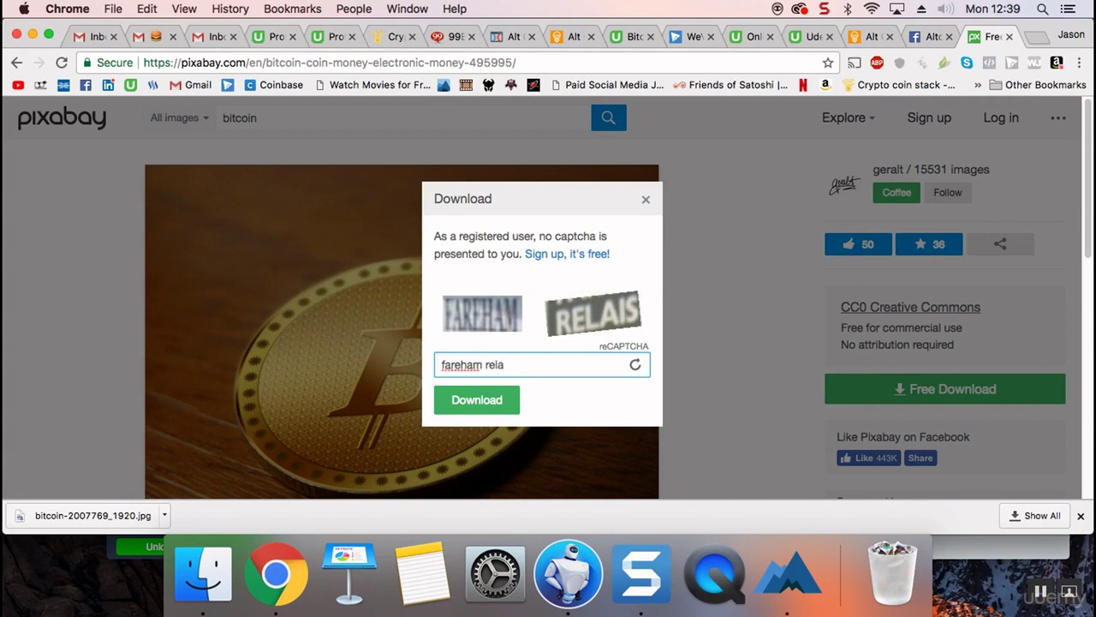
pyautogui.click(509, 400)
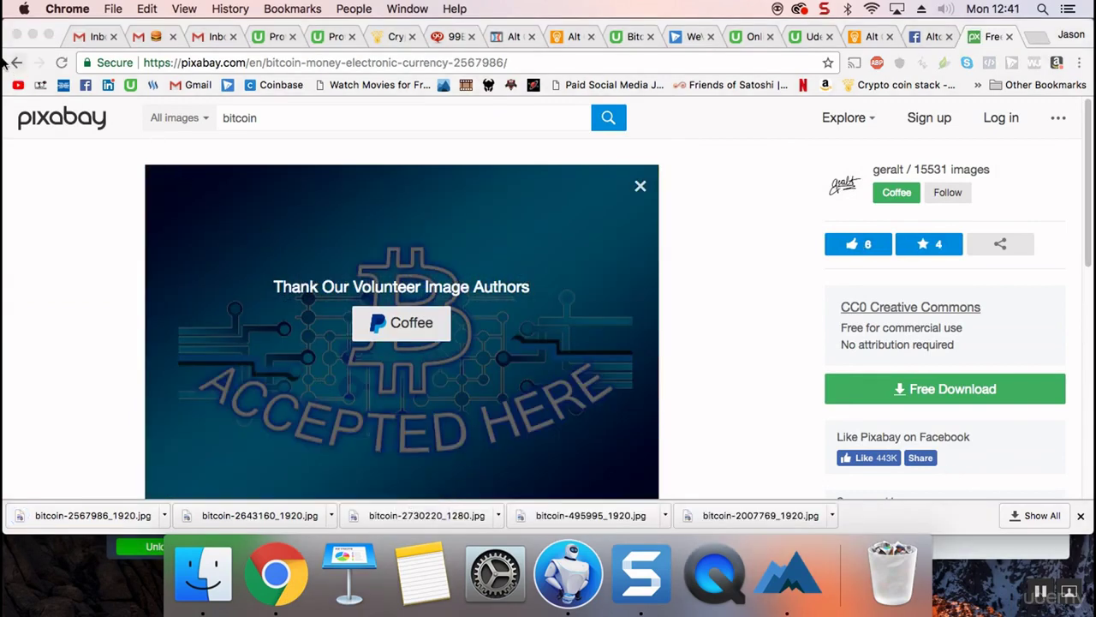
# Return to the Pixabay bitcoin image results and look over the free images.
pyautogui.click(16, 63)
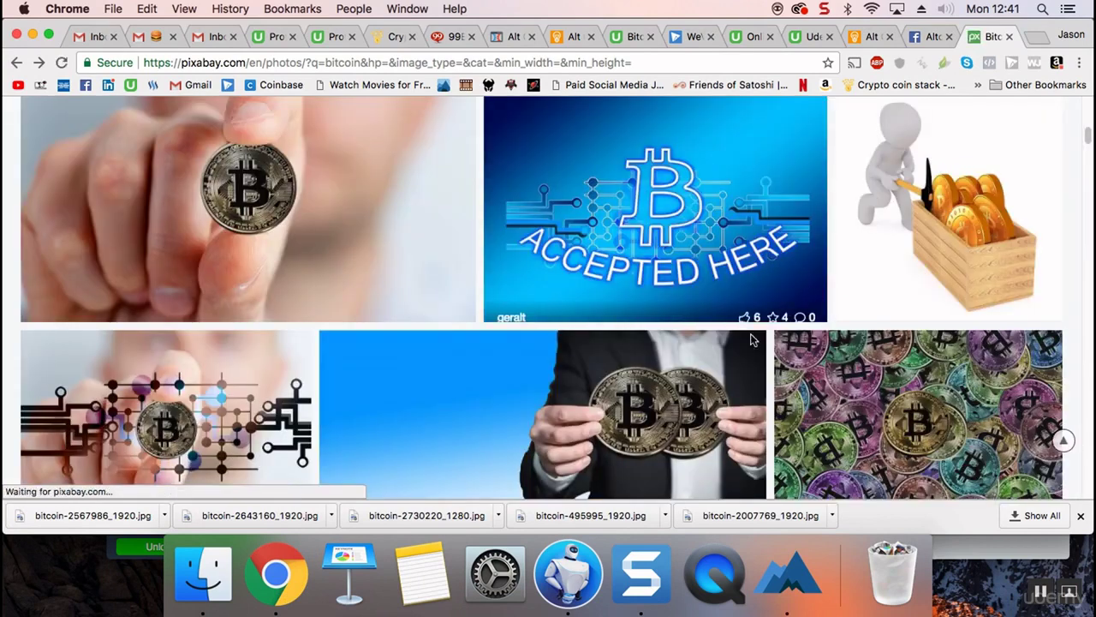
pyautogui.moveTo(730, 323)
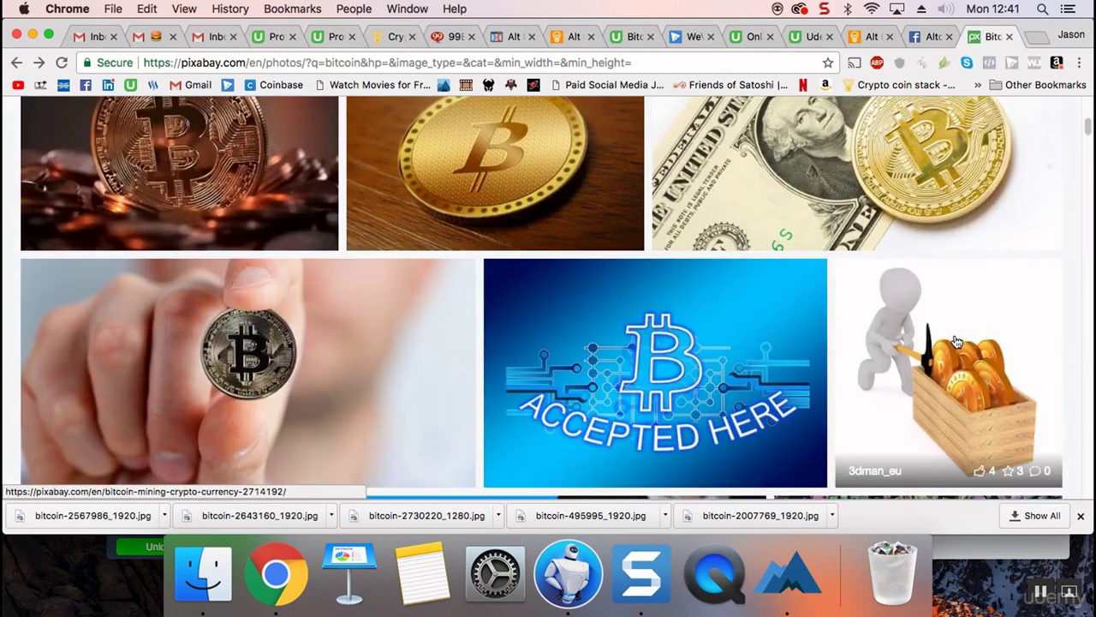
pyautogui.moveTo(1000, 195)
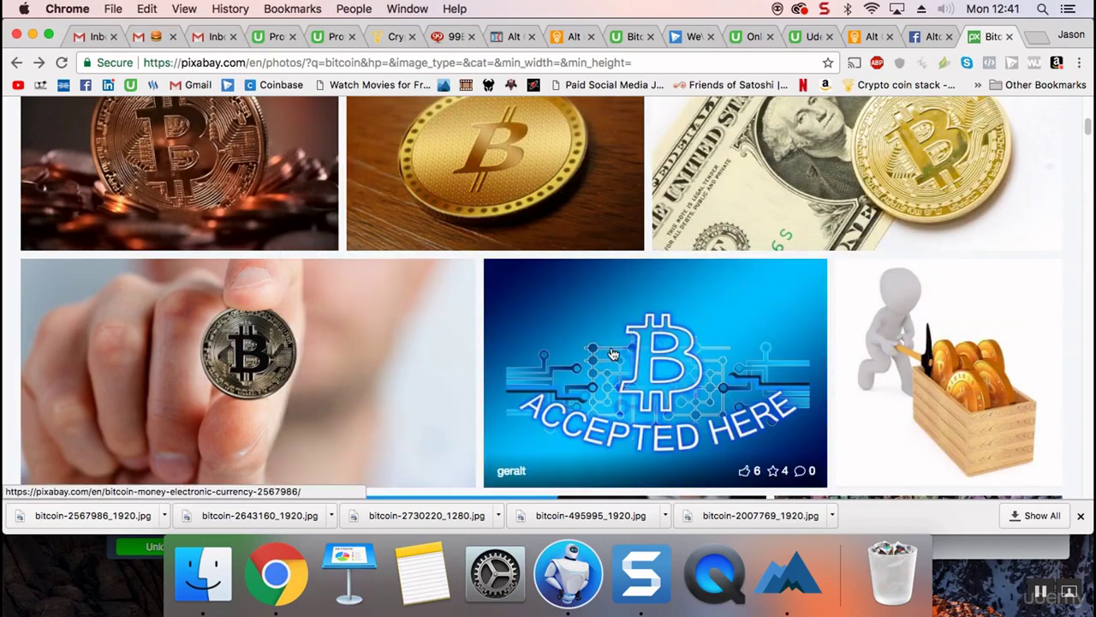
pyautogui.scroll(5, 613, 354)
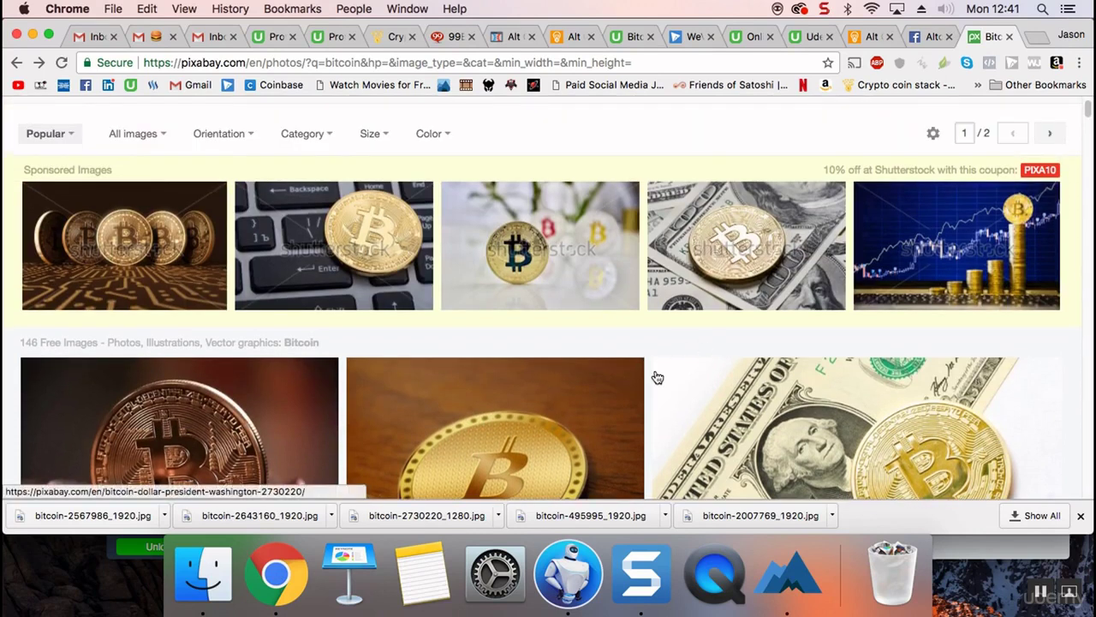
# Switch the bitcoin search to videos and filter it by the Animation and Time Lapse effects.
pyautogui.click(151, 134)
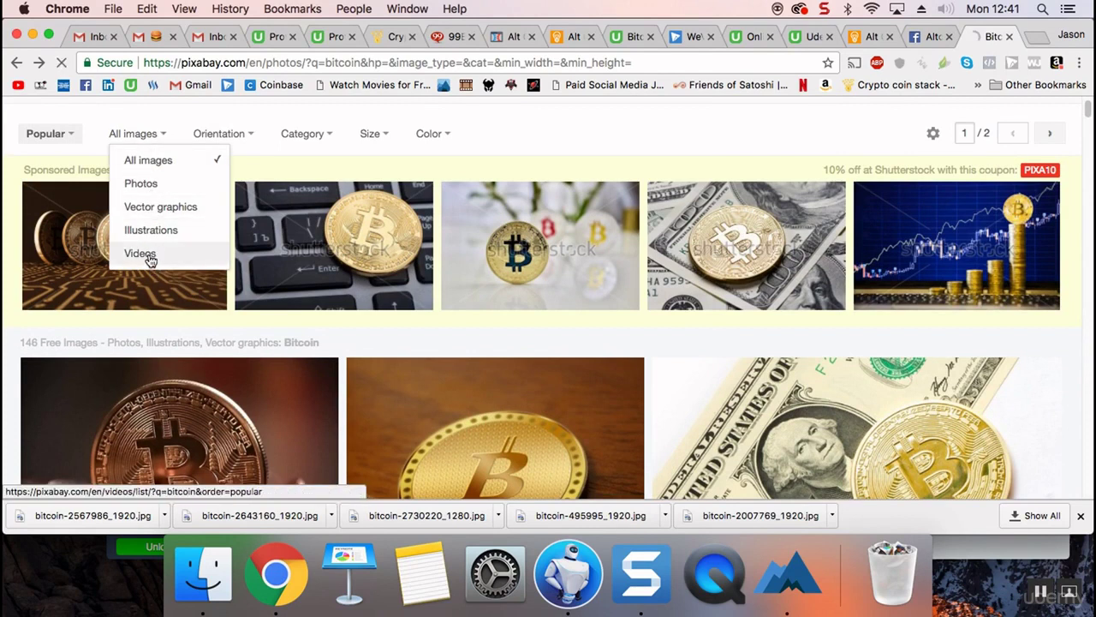
pyautogui.click(148, 256)
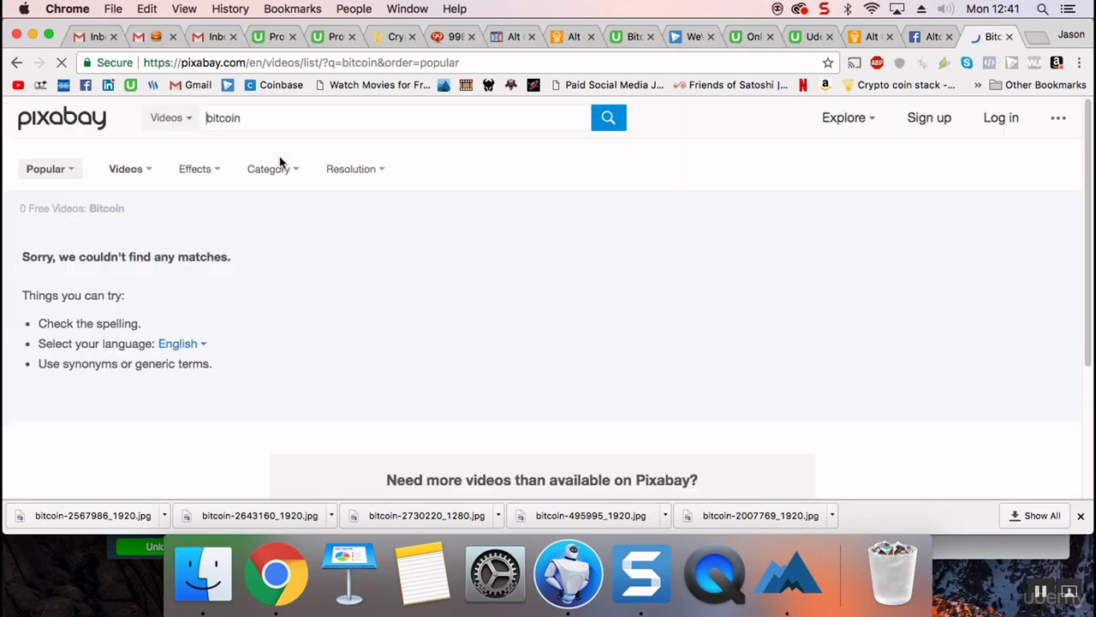
pyautogui.click(600, 119)
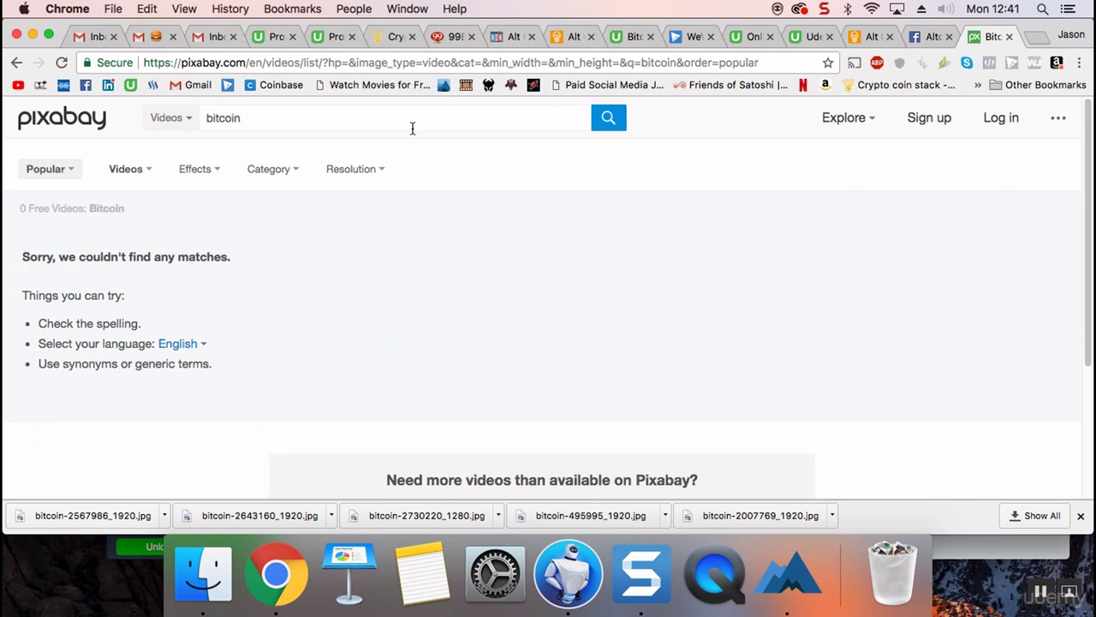
pyautogui.moveTo(215, 178)
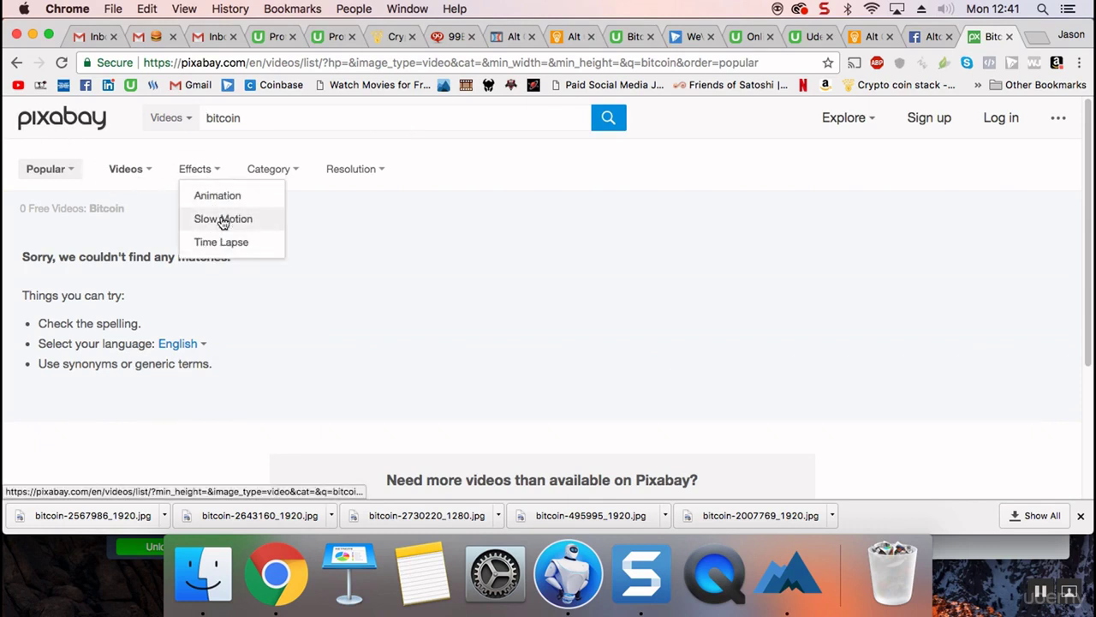
pyautogui.click(226, 195)
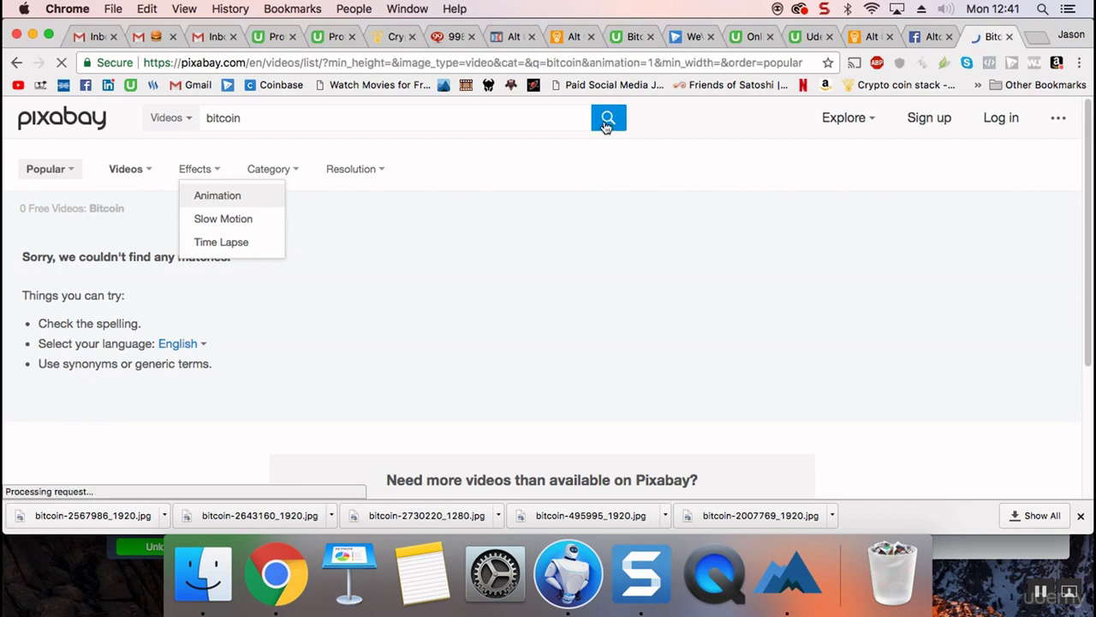
pyautogui.moveTo(214, 169)
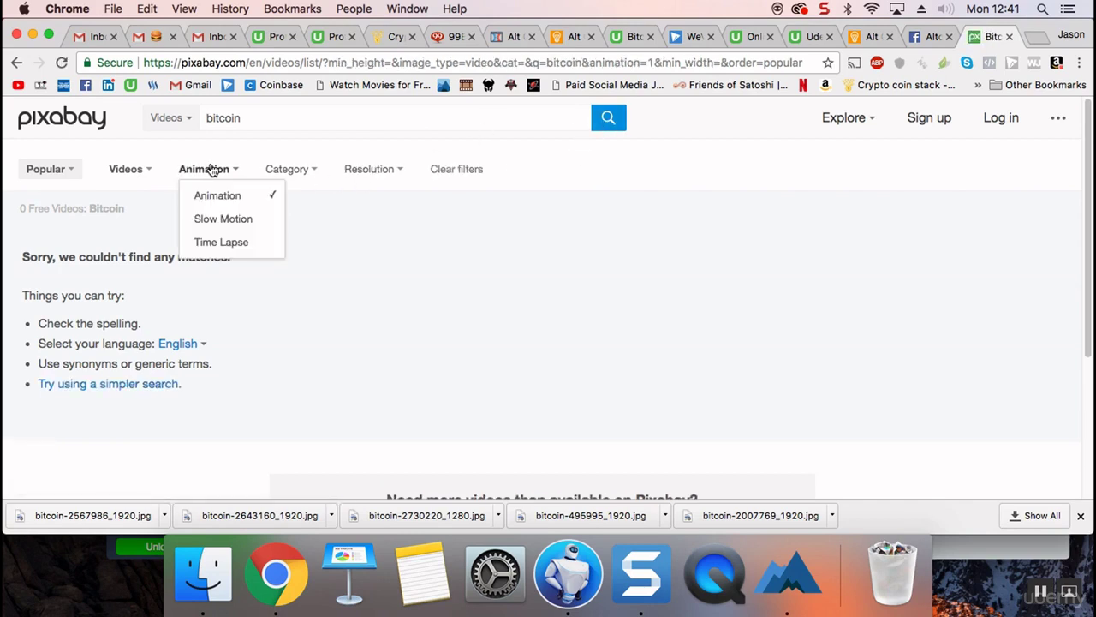
pyautogui.click(244, 240)
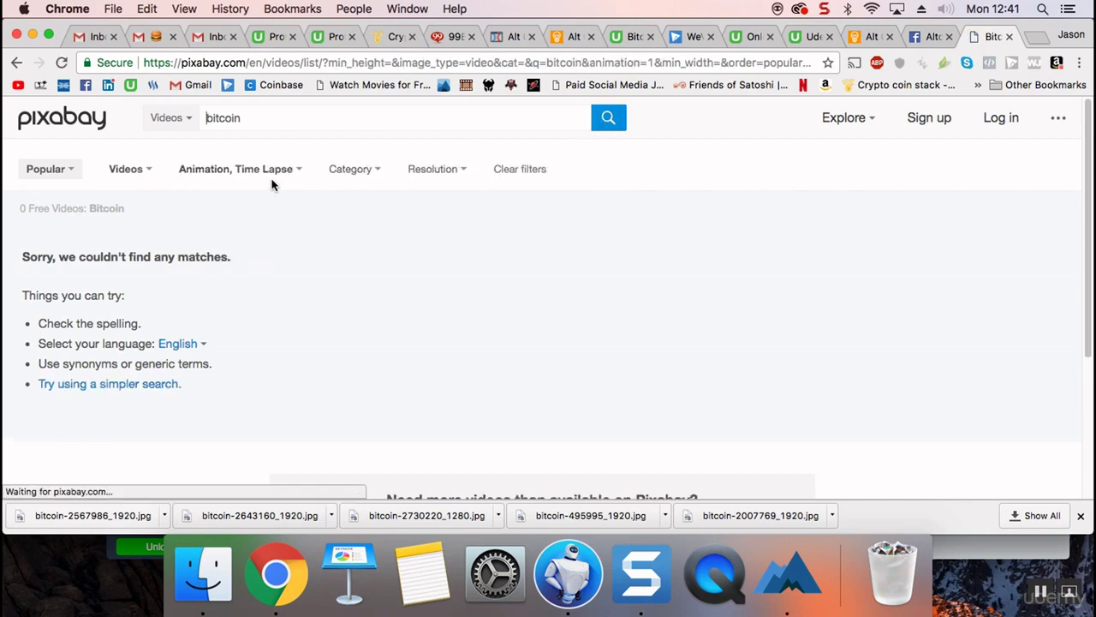
# Change the bitcoin search to vector graphics and examine the coin designs in the results.
pyautogui.moveTo(137, 167)
pyautogui.click(158, 245)
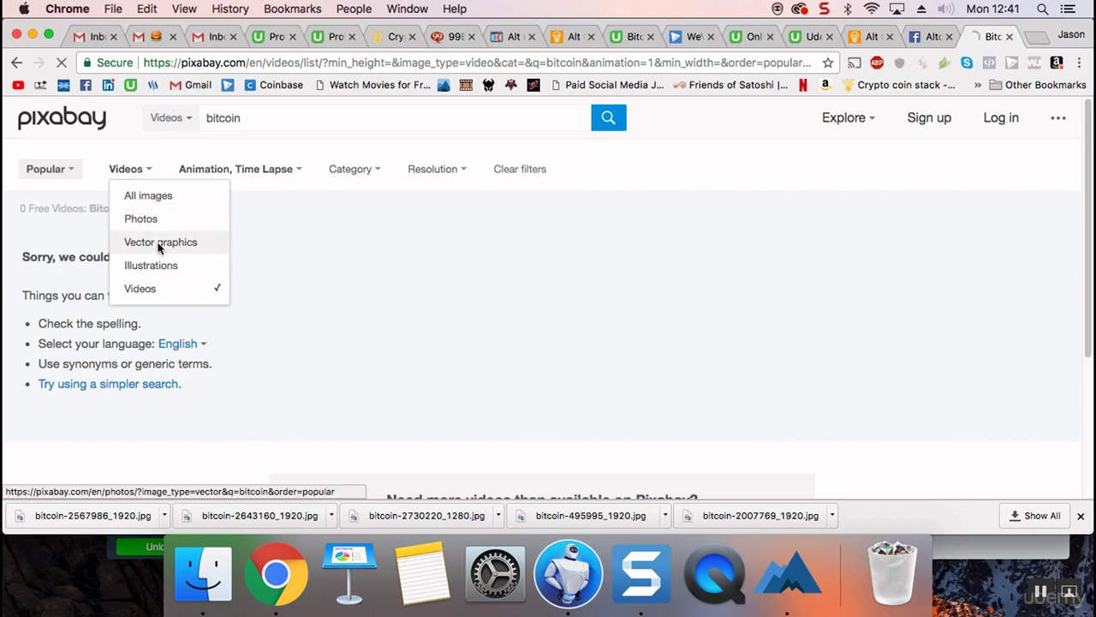
pyautogui.scroll(-2, 454, 317)
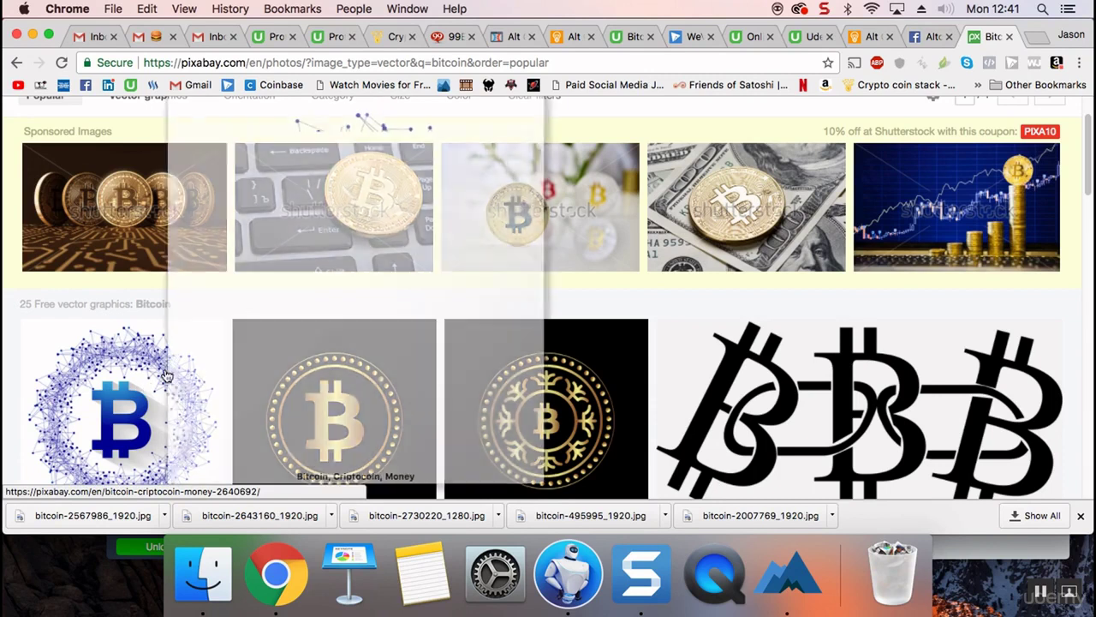
pyautogui.scroll(1, 311, 347)
pyautogui.scroll(-2, 325, 351)
pyautogui.scroll(-1, 343, 346)
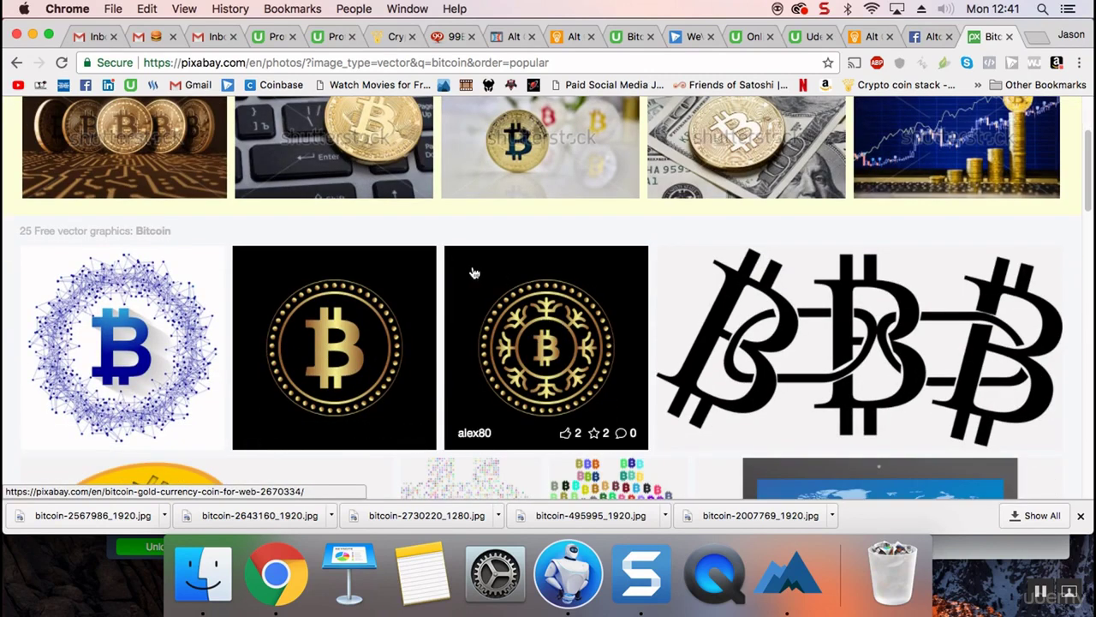
pyautogui.moveTo(588, 272)
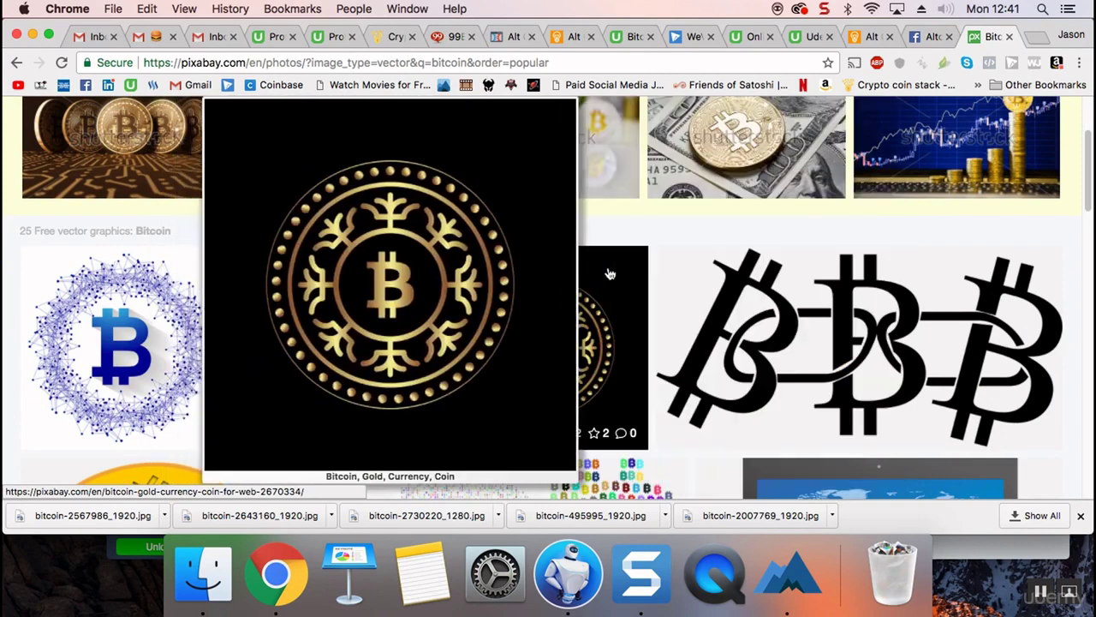
pyautogui.moveTo(537, 272)
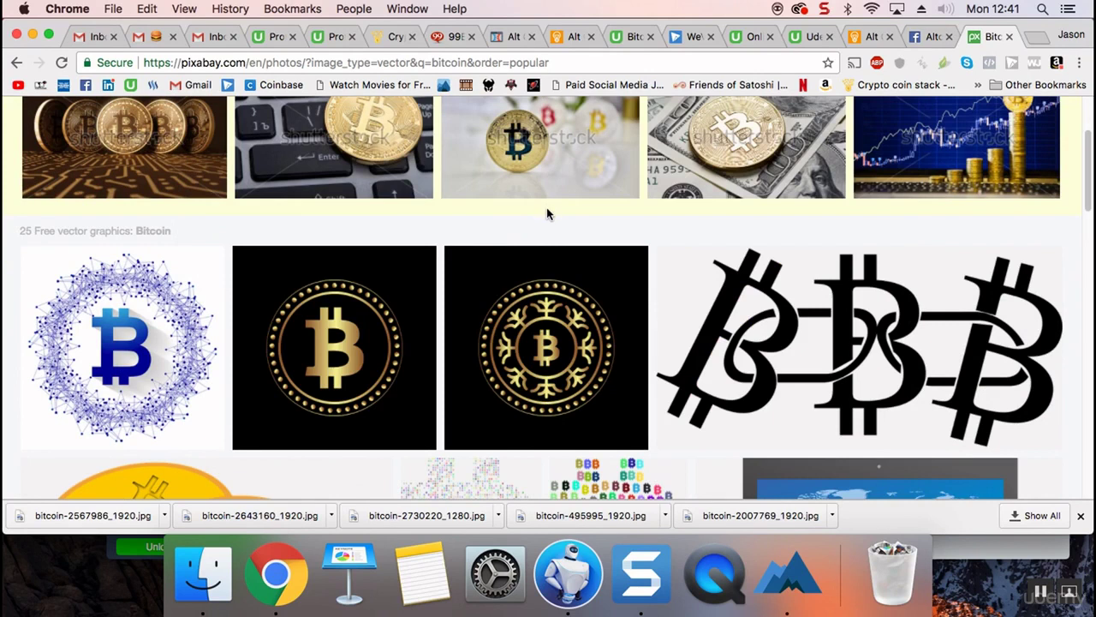
pyautogui.moveTo(520, 200)
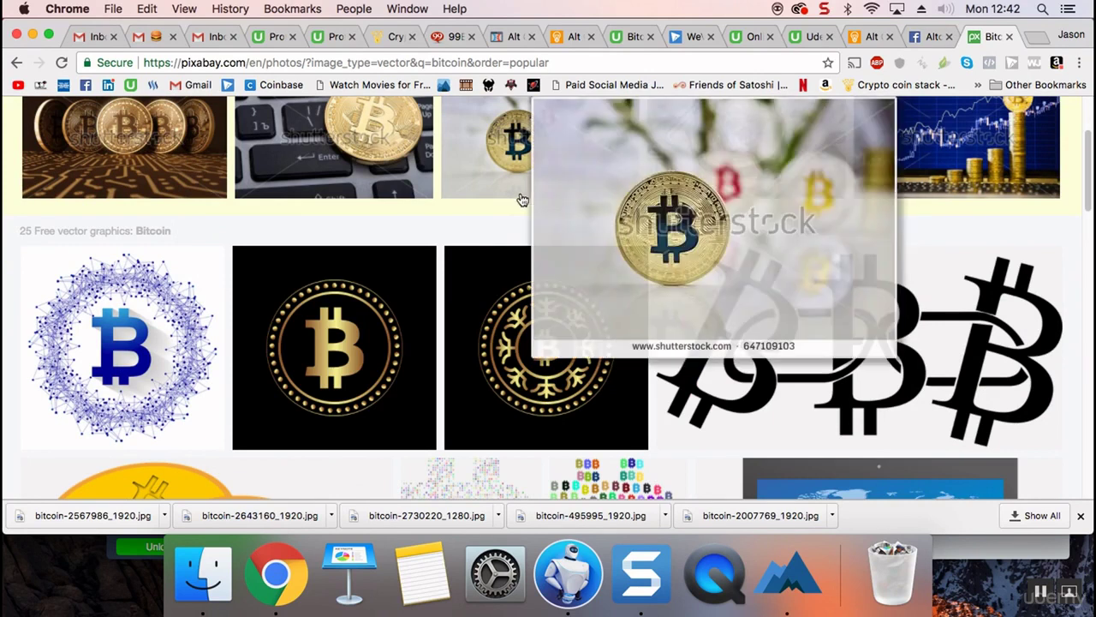
# Return to the ClickFunnels page editor and go to the Digital Products section of the home page.
pyautogui.click(512, 36)
pyautogui.scroll(-5, 456, 409)
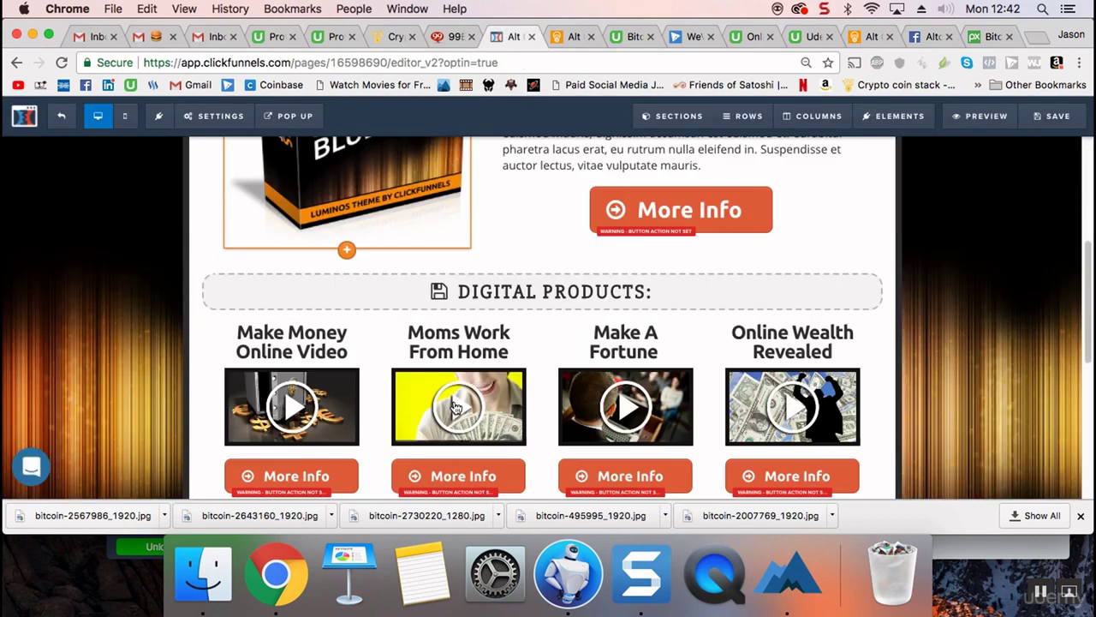